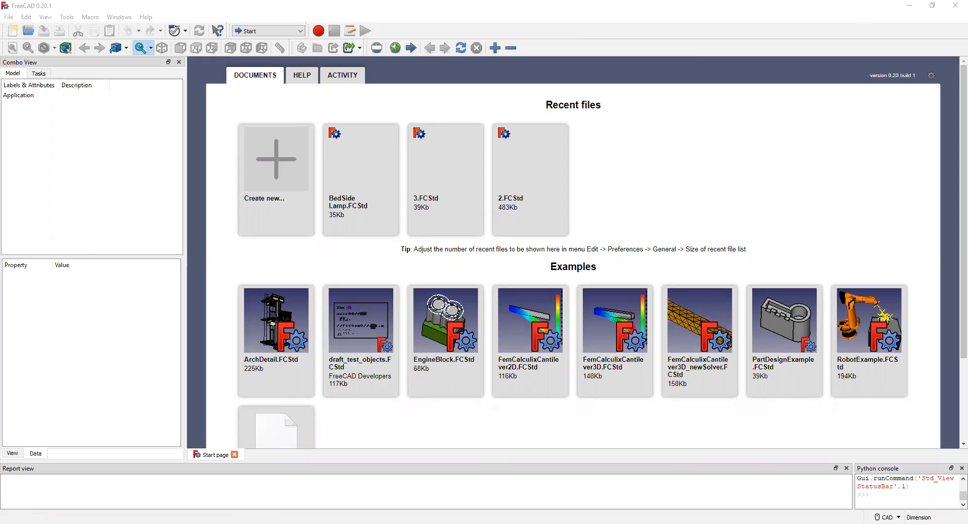
Create a new document, switch to the Part Design workbench and add a body.
click(269, 170)
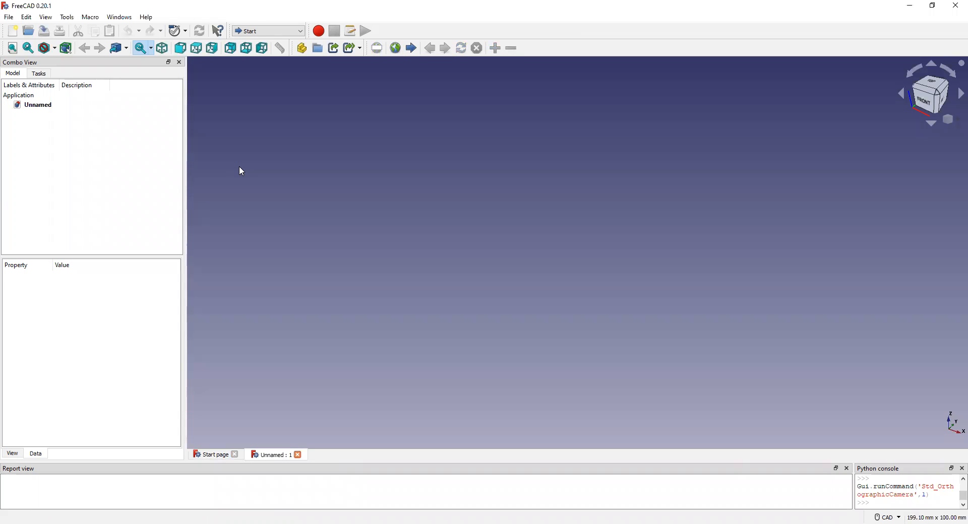
click(302, 32)
click(265, 121)
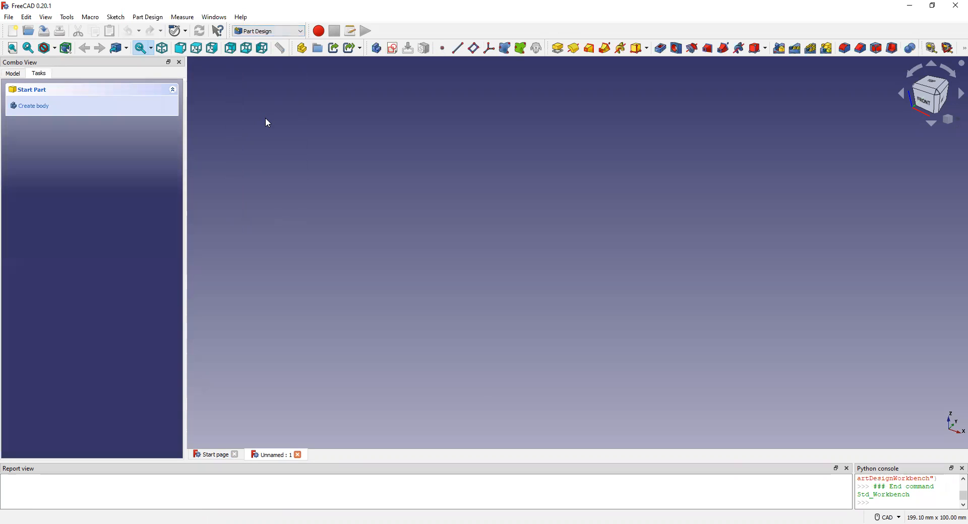
click(26, 106)
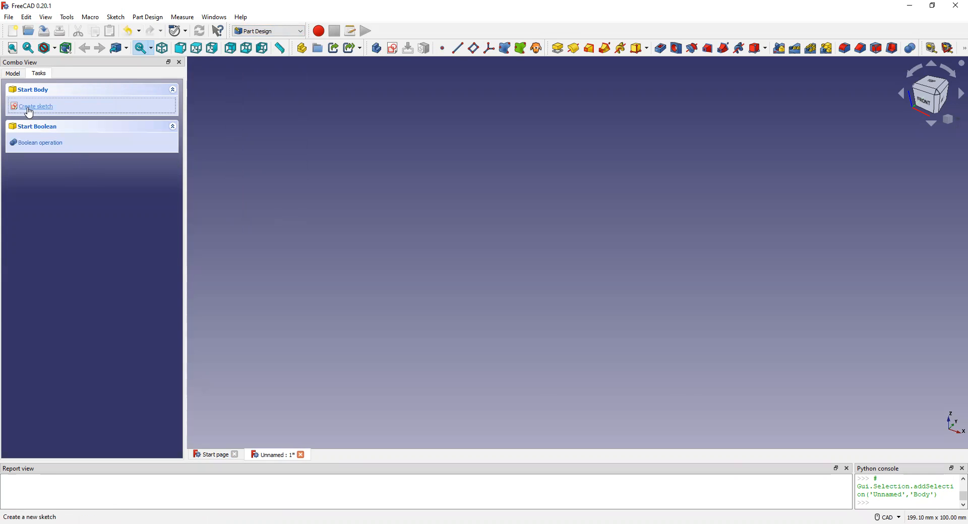
Start the body's first sketch on the XZ plane.
click(30, 107)
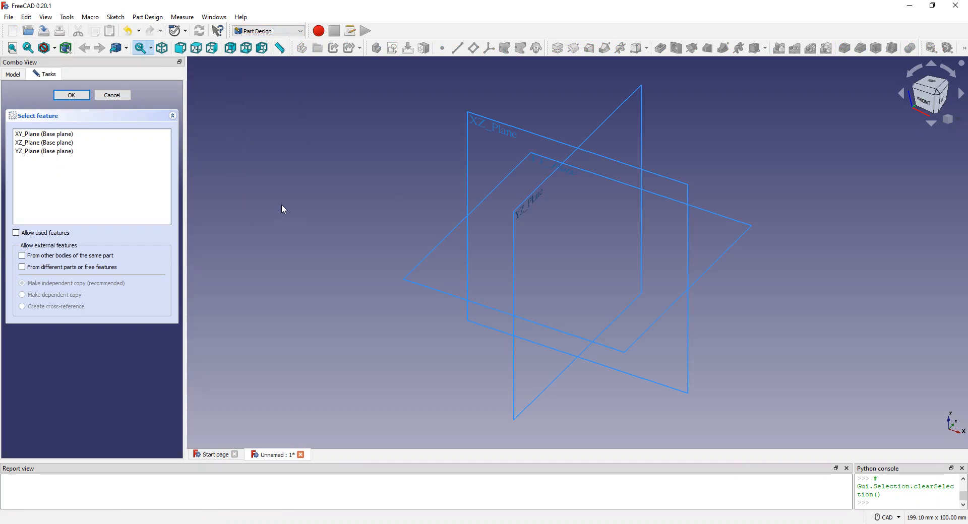
click(32, 144)
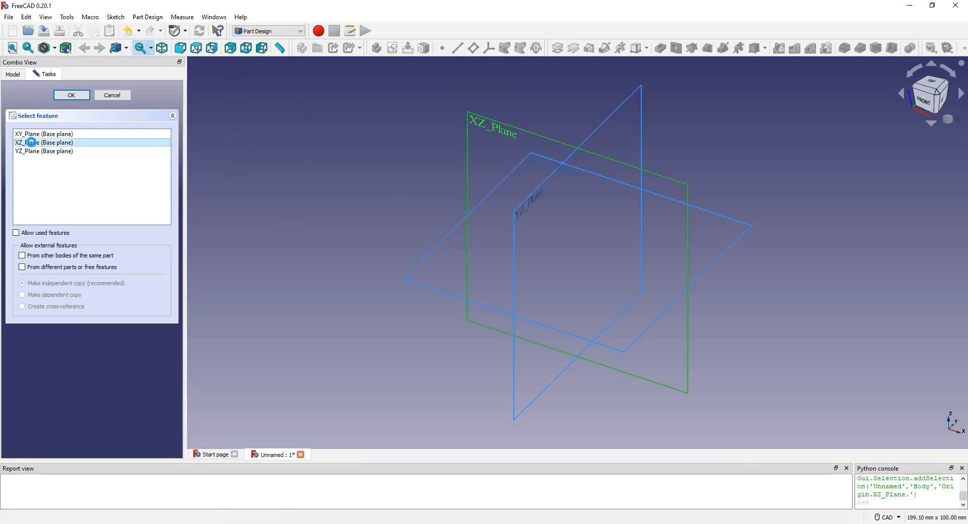
double_click(31, 142)
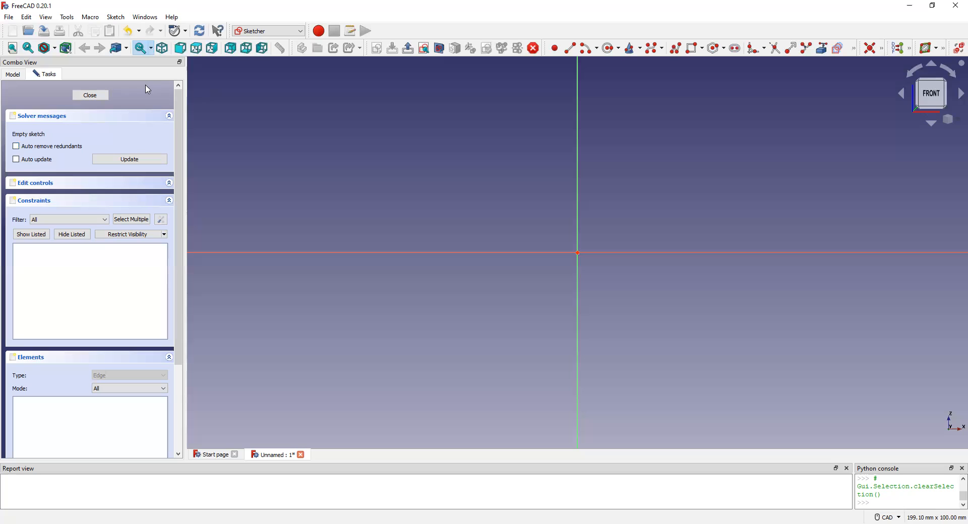
Sketch a circle, enlarge it to a radius of about 13.7 mm and move its centre onto the origin.
click(609, 48)
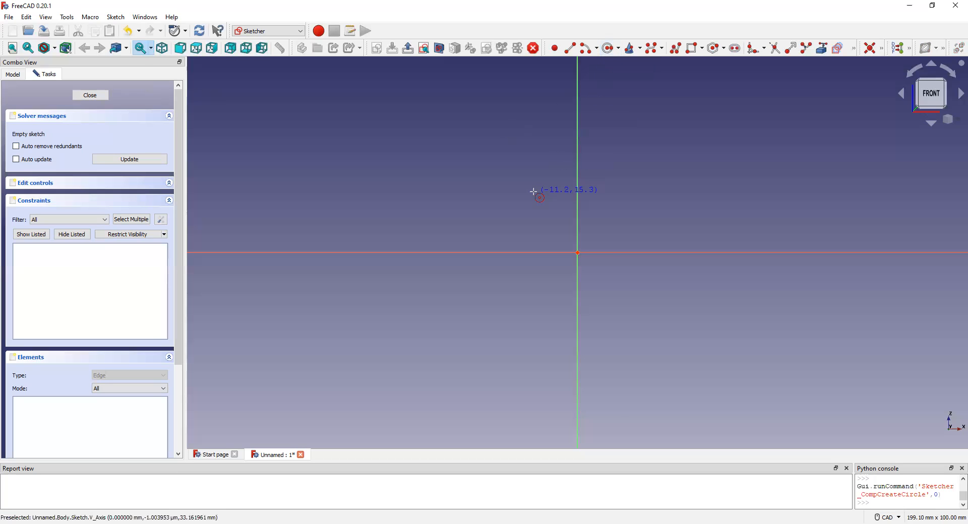
click(487, 193)
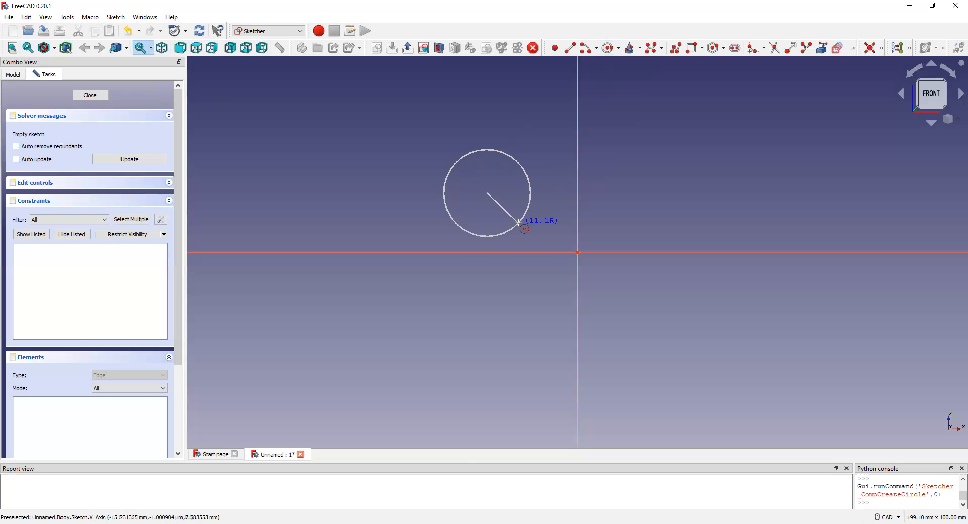
click(510, 217)
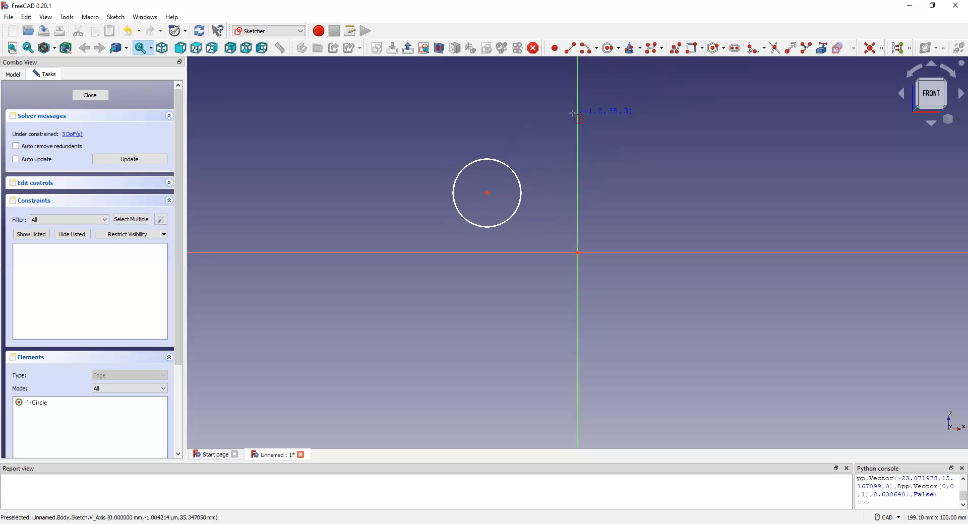
key(Escape)
drag(496, 159, 527, 158)
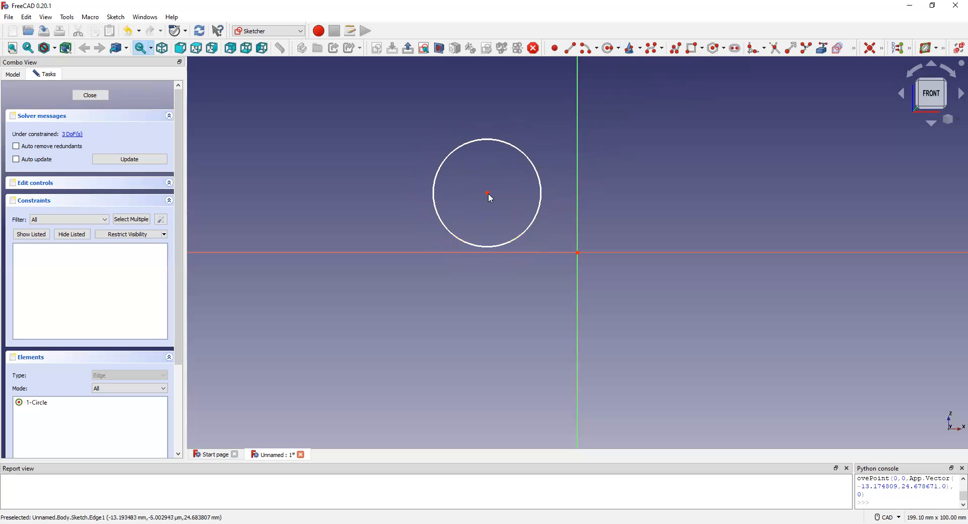
drag(495, 196, 577, 252)
Constrain the circle's radius to 10 mm, then update and close the sketch.
click(590, 203)
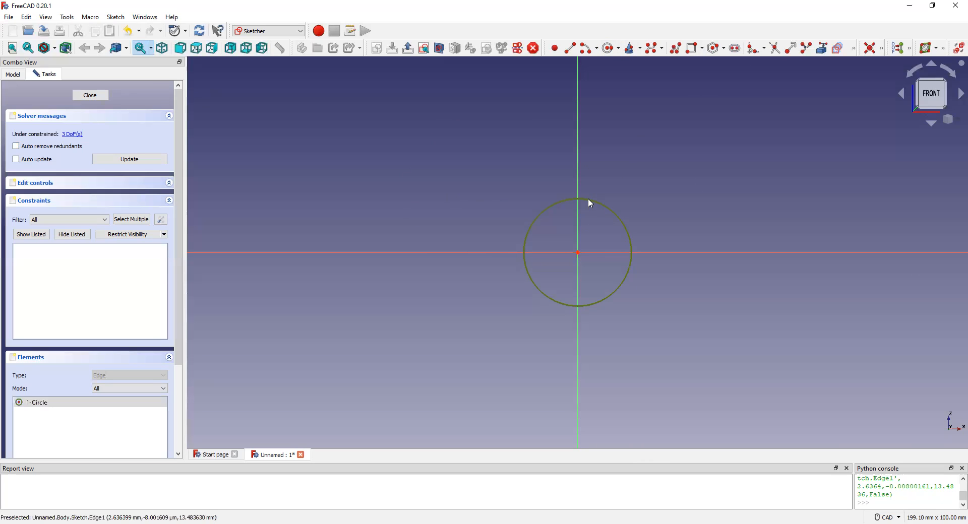
click(882, 49)
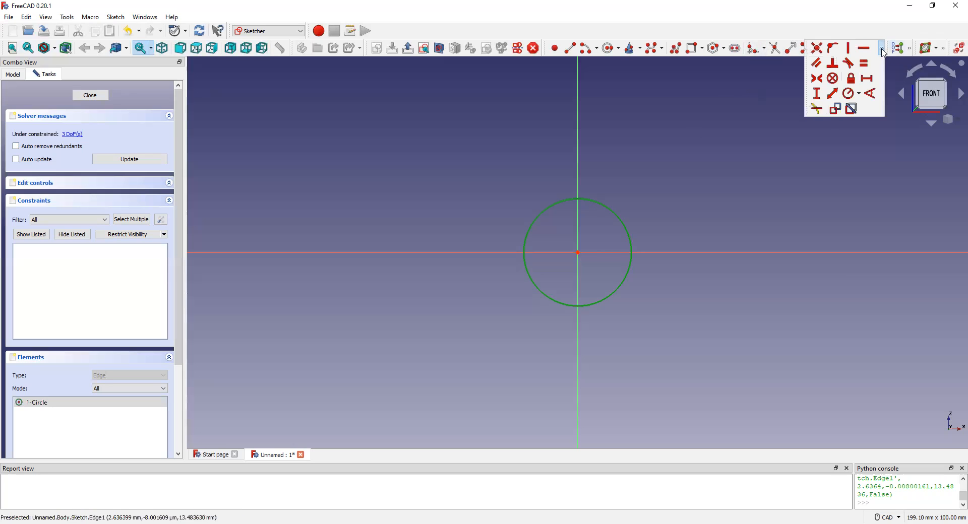
click(849, 95)
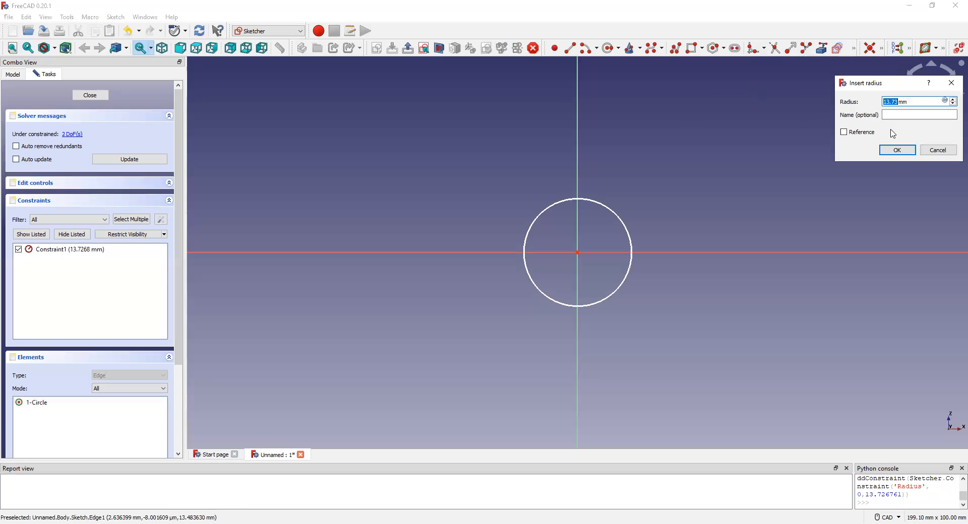
text(10)
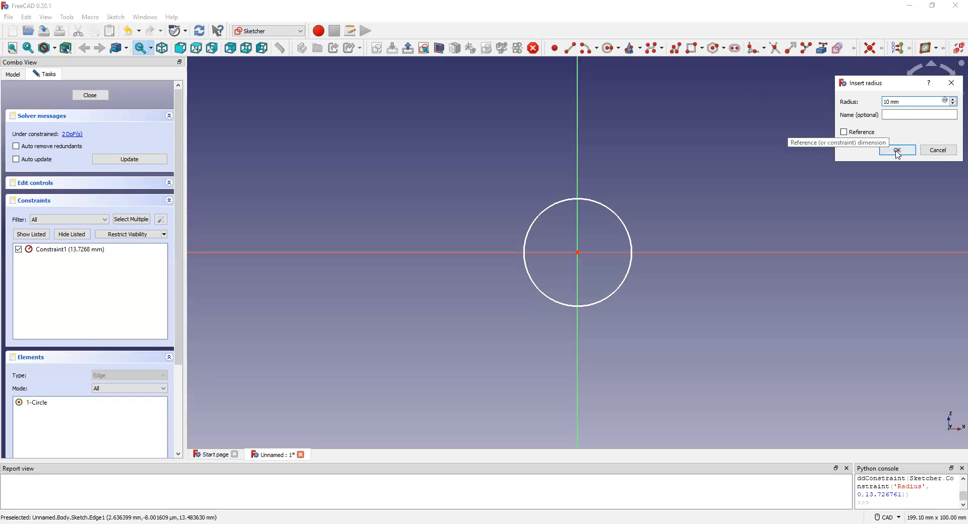
click(898, 150)
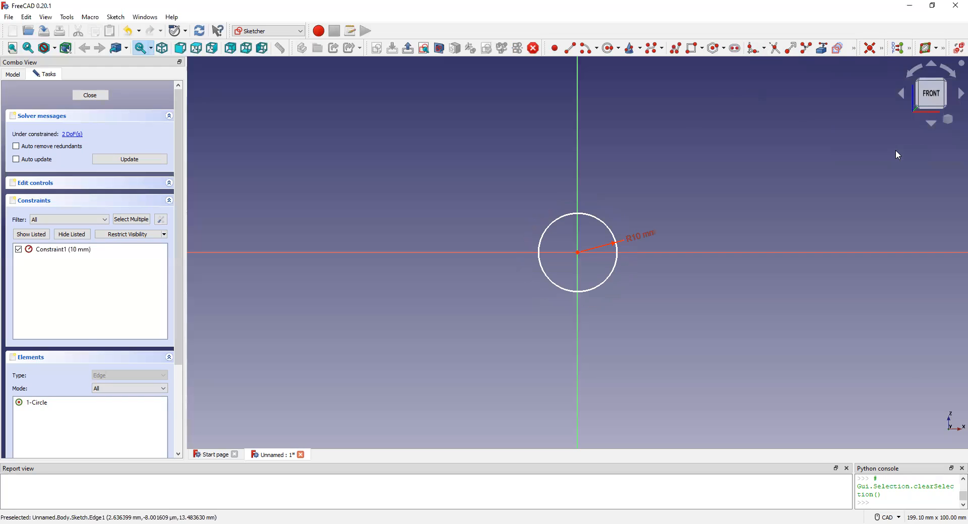
click(128, 164)
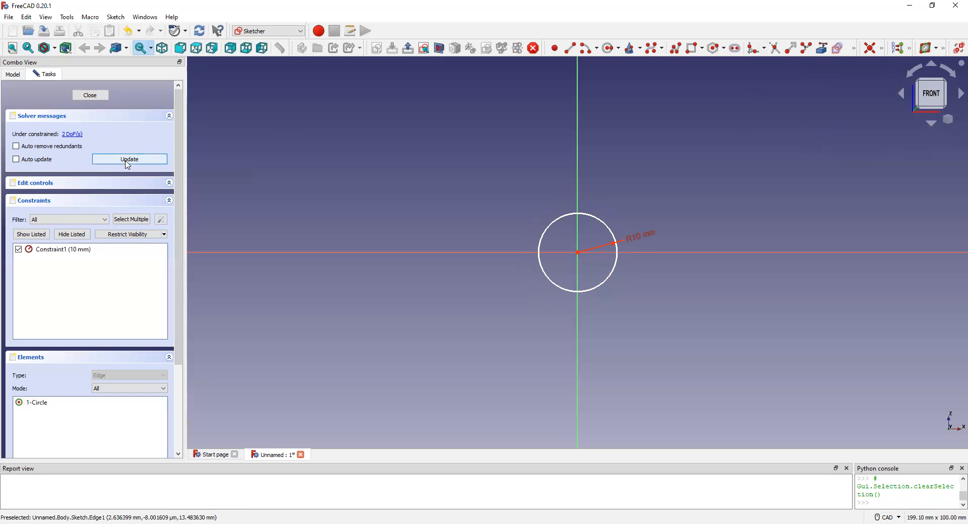
click(90, 96)
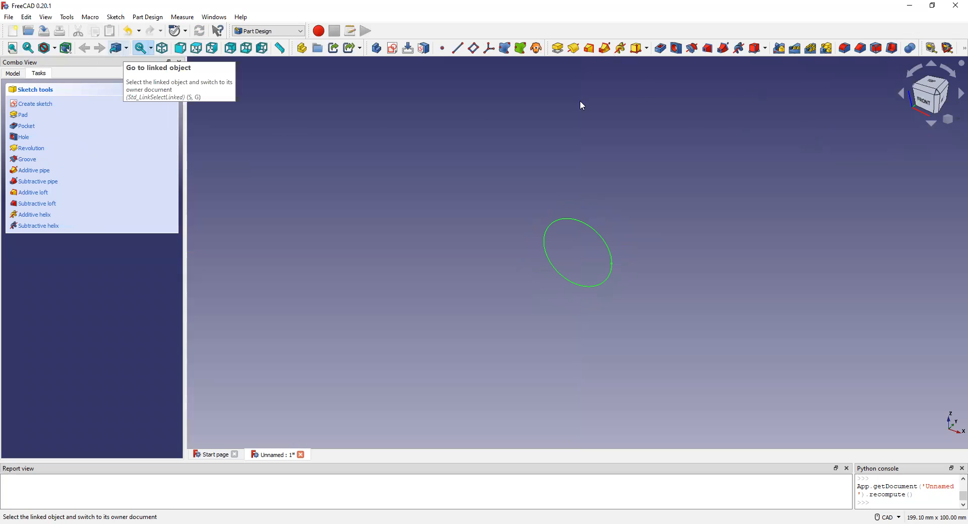
Start a second sketch on the XZ plane.
click(392, 48)
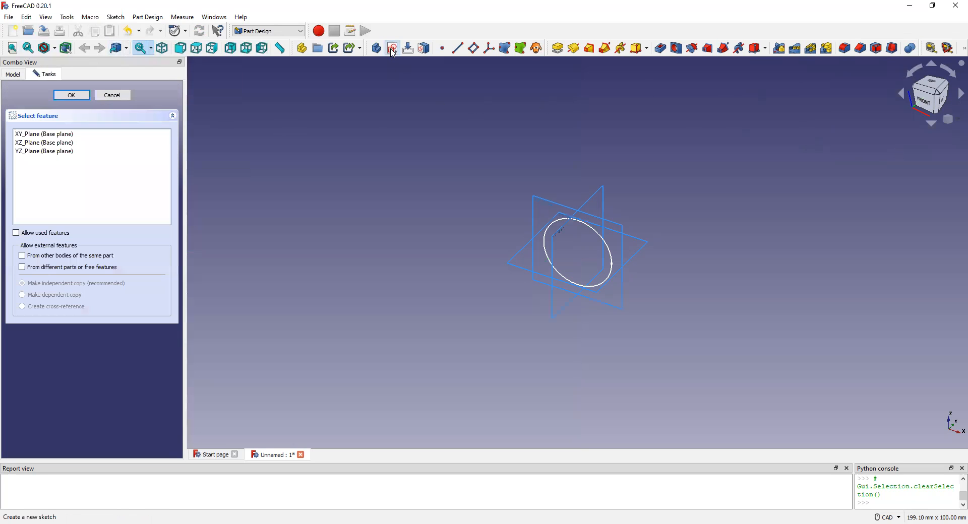
click(44, 143)
click(72, 95)
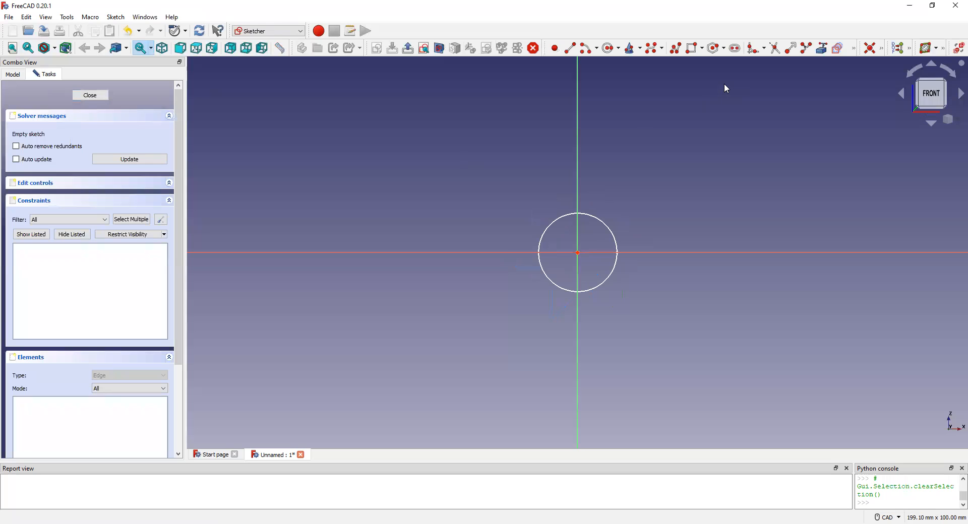
Sketch a circle of about 11.9 mm radius in the second sketch and move its centre to the origin.
click(610, 48)
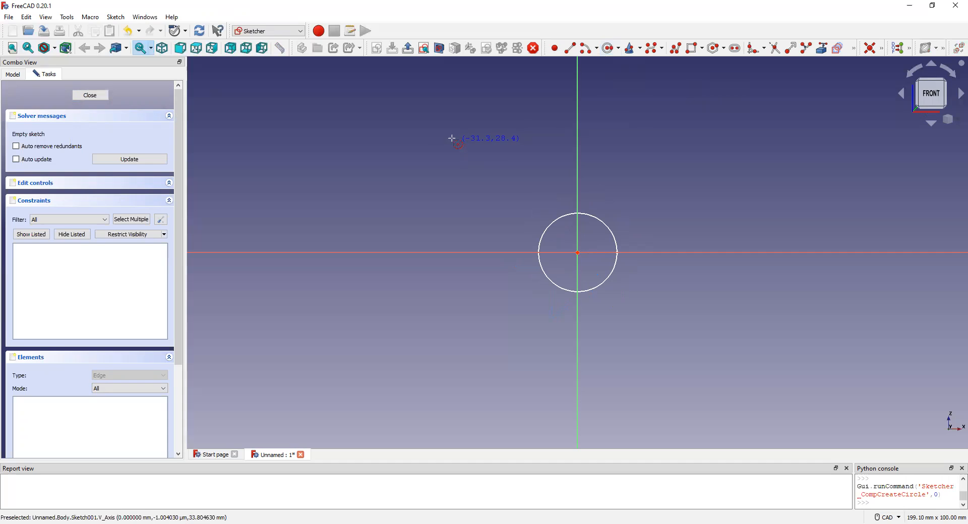
click(431, 133)
click(470, 162)
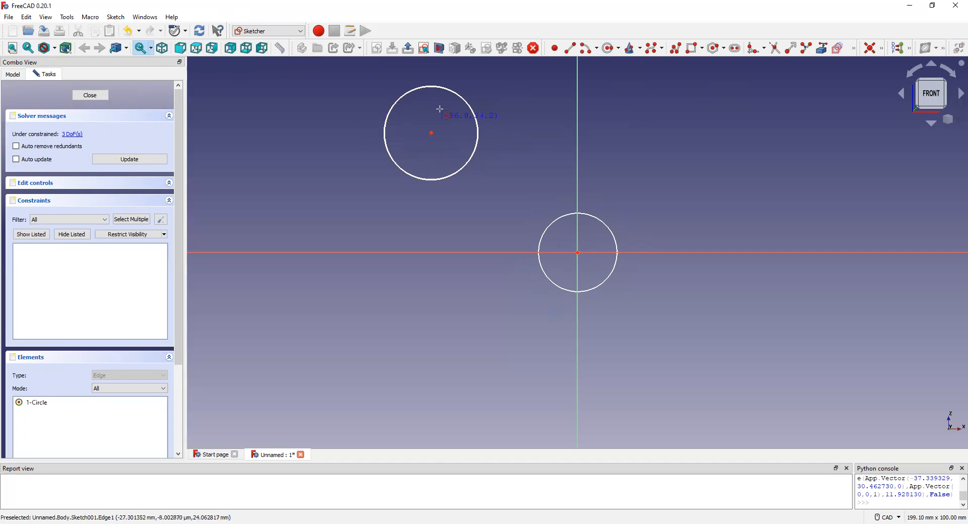
drag(432, 133, 577, 252)
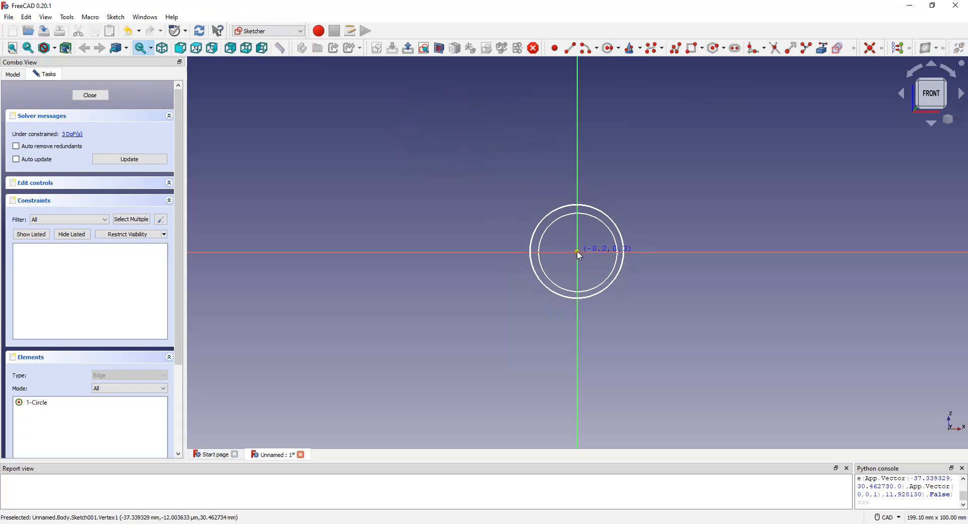
Constrain the radius of the second sketch's circle to 8.5 mm.
click(587, 212)
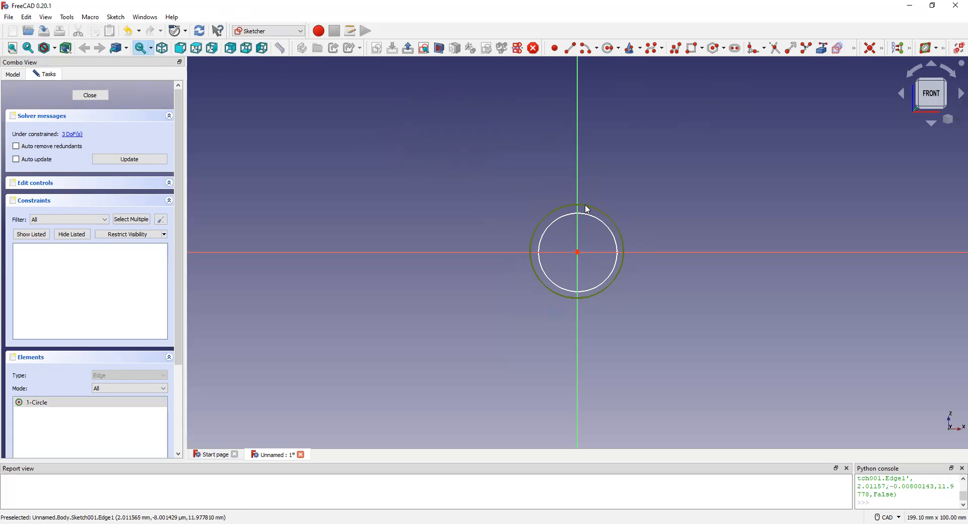
click(881, 48)
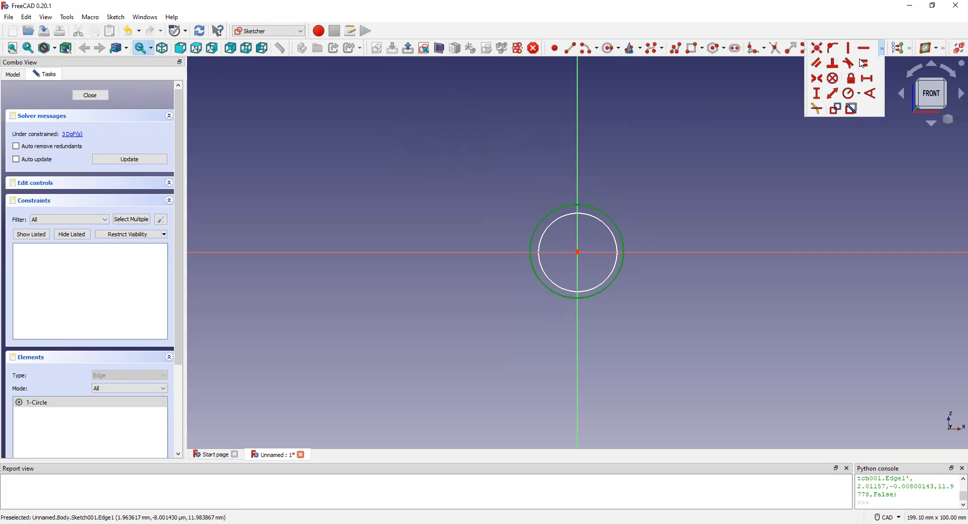
click(850, 94)
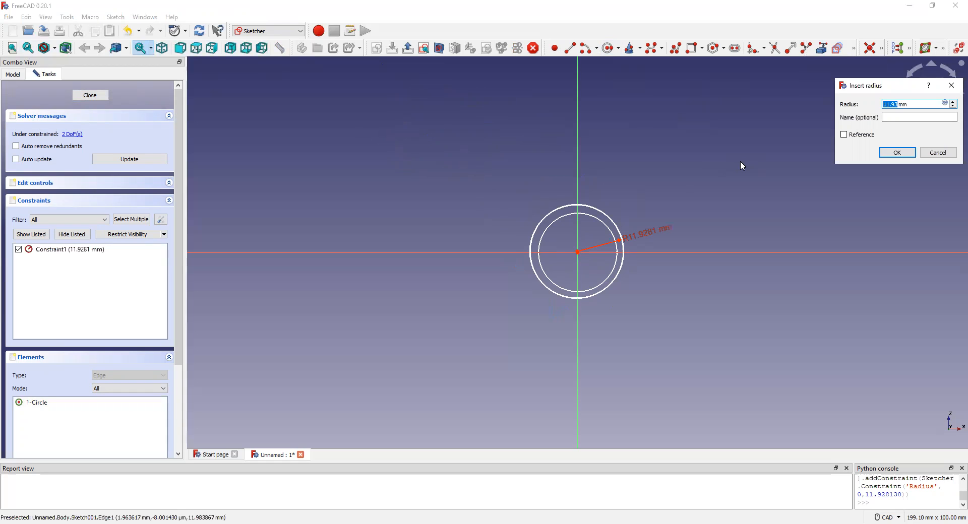
text(8.5)
click(897, 153)
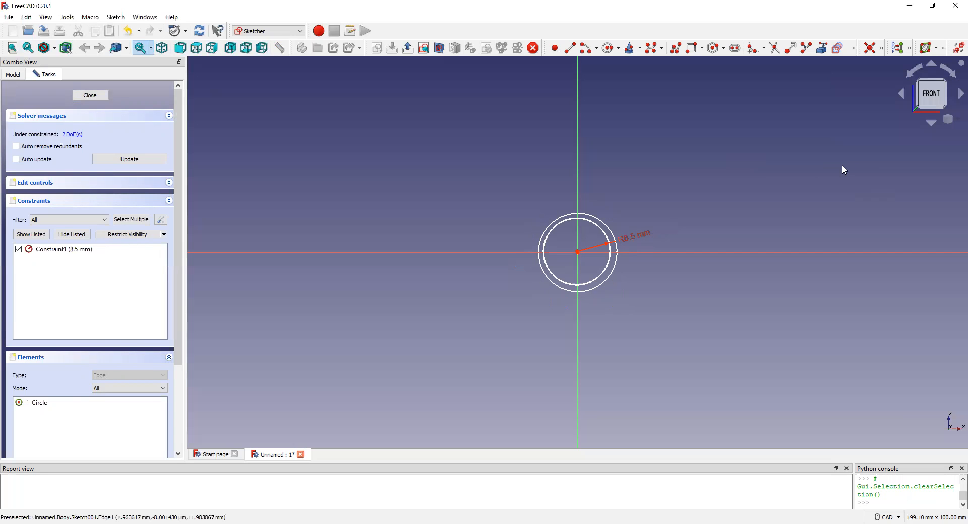
Align the 8.5 mm circle's centre exactly with the origin, then update and close the sketch.
scroll(582, 252, up, 6)
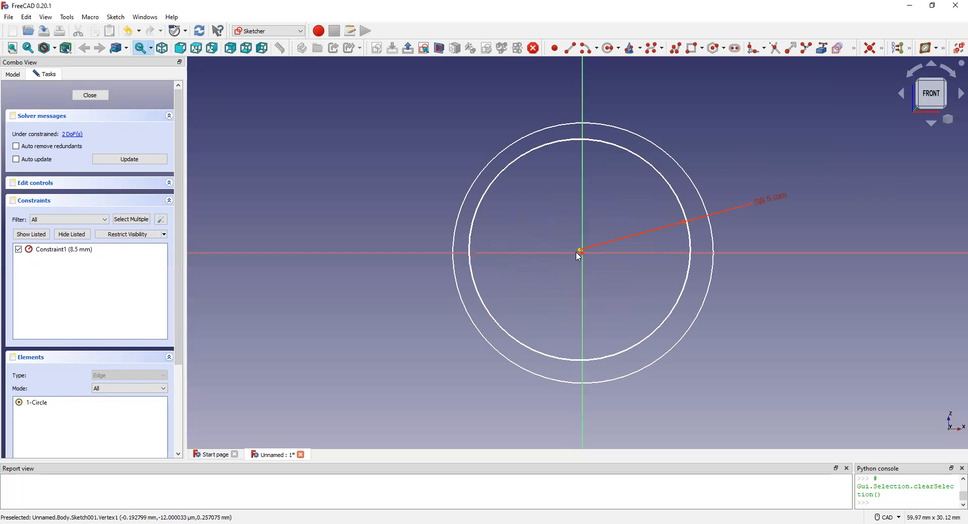
drag(582, 252, 586, 256)
scroll(553, 232, down, 3)
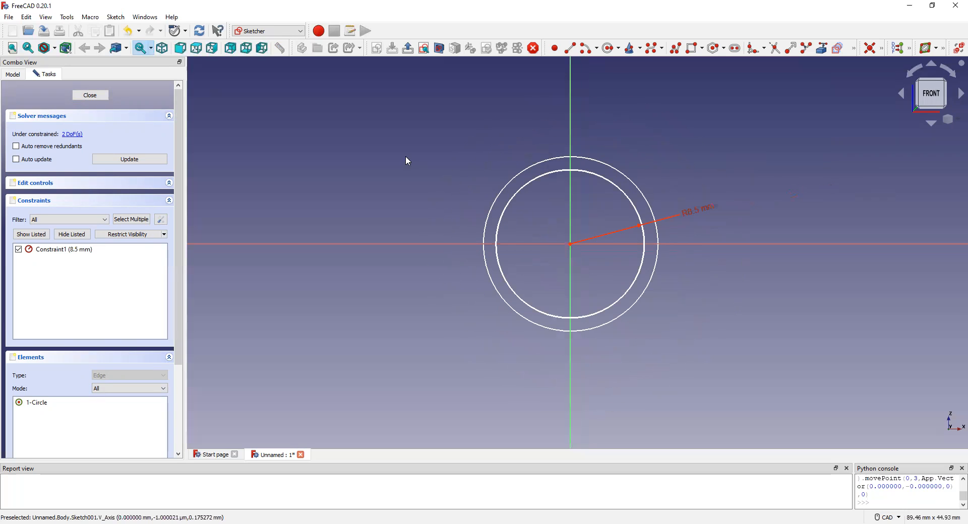
click(130, 159)
click(90, 96)
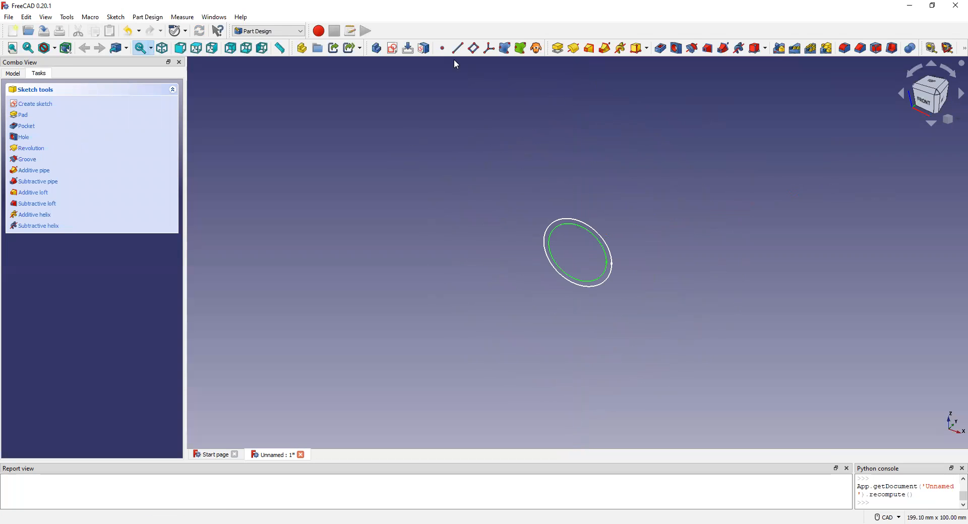
Start a third sketch on the XZ plane.
click(393, 49)
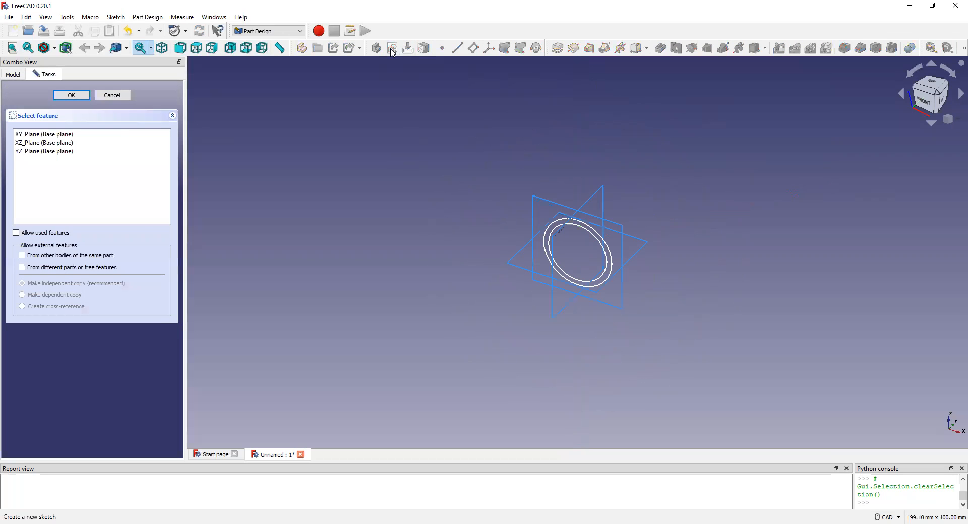
click(34, 144)
double_click(33, 146)
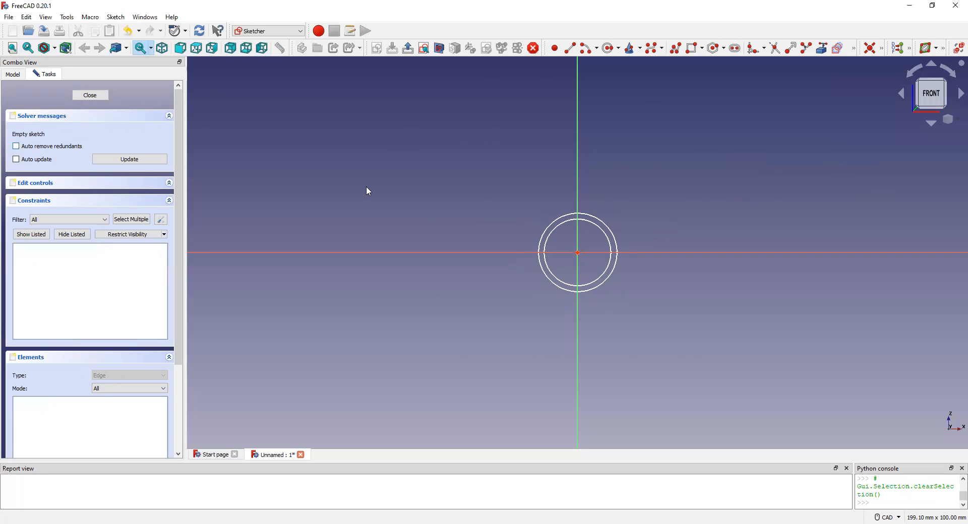
Sketch a circle of about 13.6 mm radius in the third sketch and move its centre onto the origin.
click(609, 47)
click(481, 166)
click(517, 205)
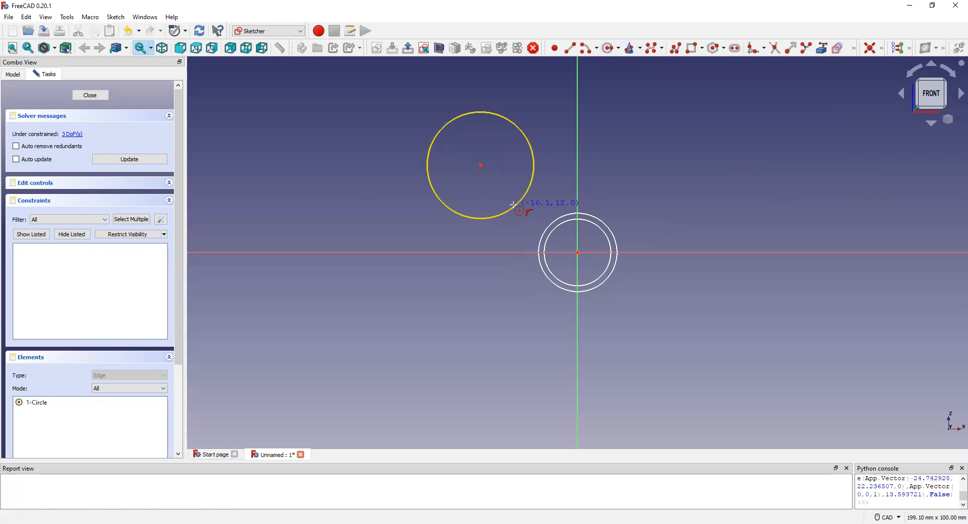
right_click(514, 182)
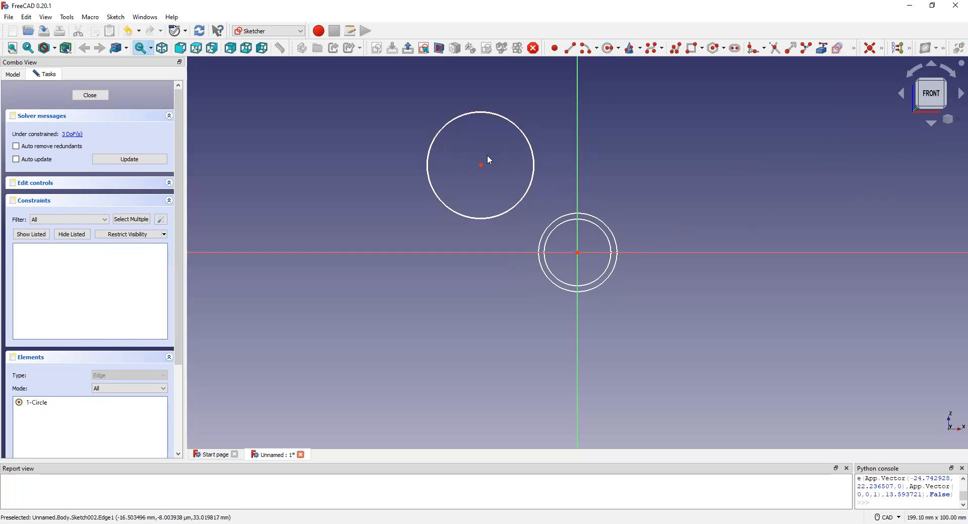
drag(505, 192, 579, 252)
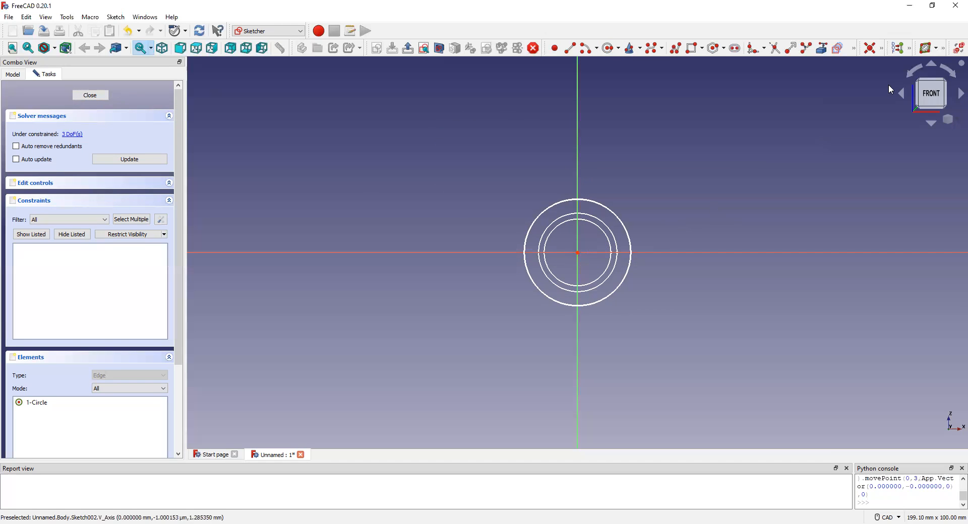
Constrain the radius of the third sketch's circle to 12 mm and close the sketch.
click(620, 225)
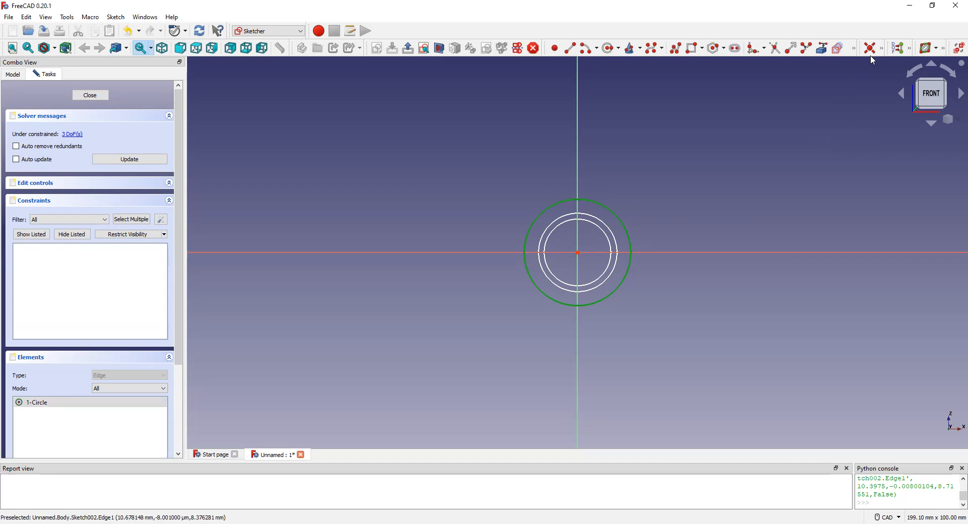
click(882, 47)
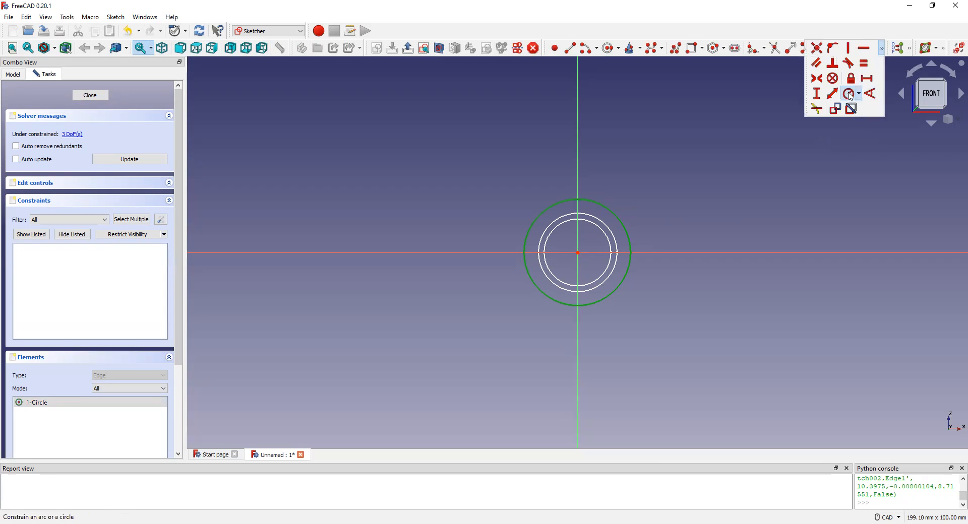
click(850, 95)
text(1)
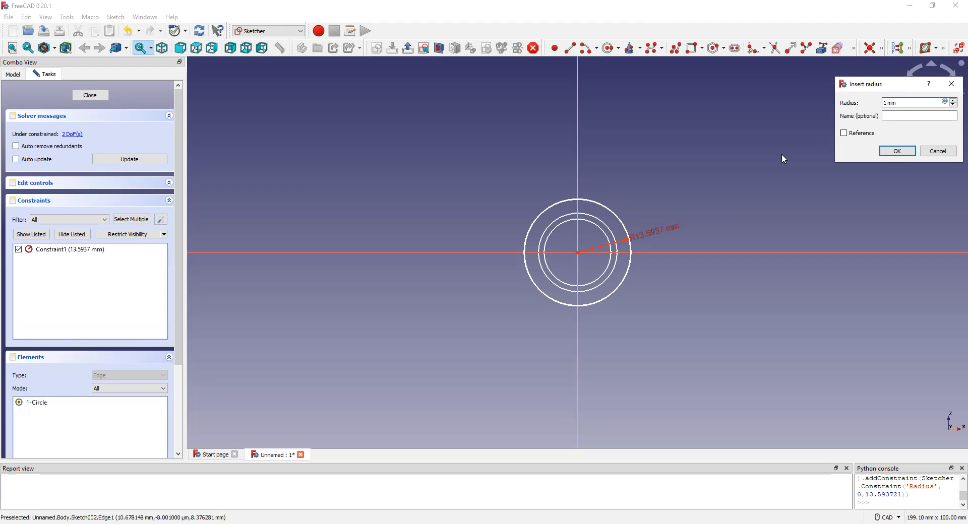
text(2)
click(898, 152)
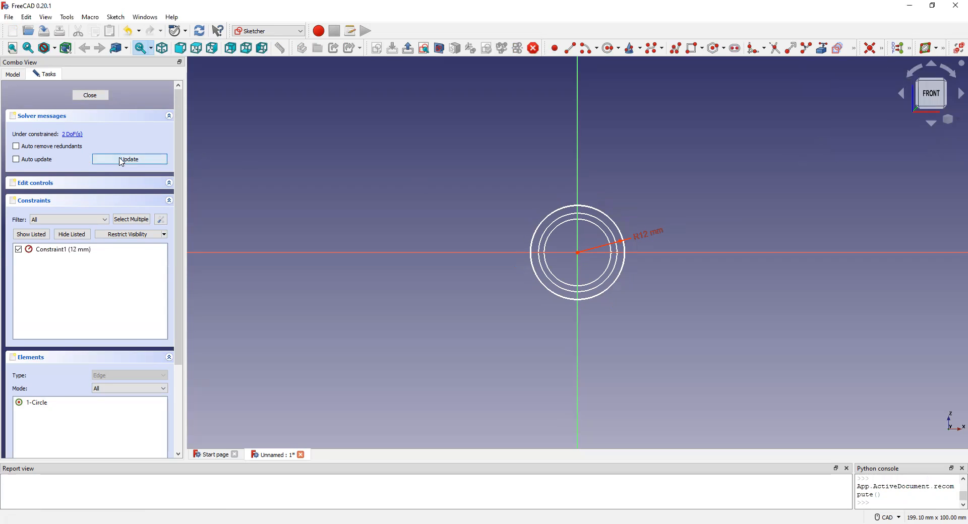
click(89, 97)
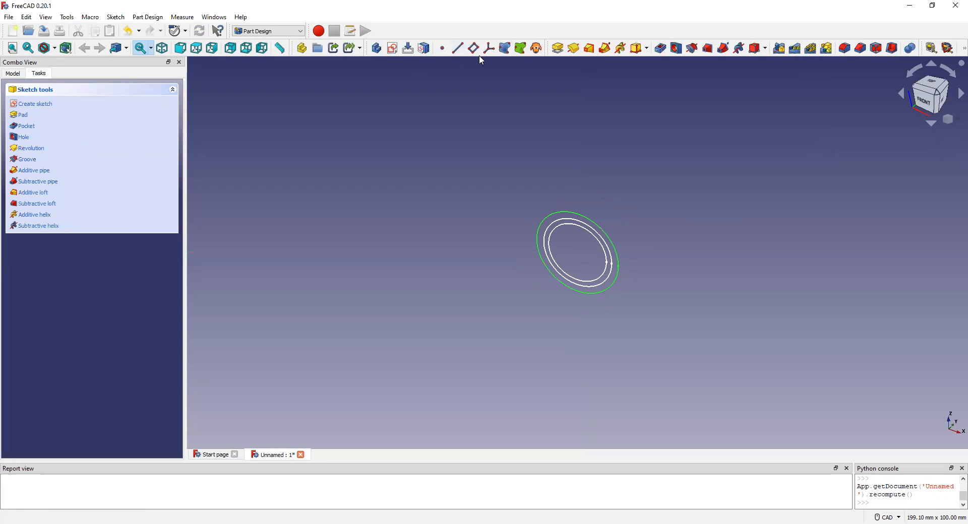
Start a fourth sketch on the XZ plane, draw a circle of about 15.6 mm radius and move its centre onto the origin.
click(392, 48)
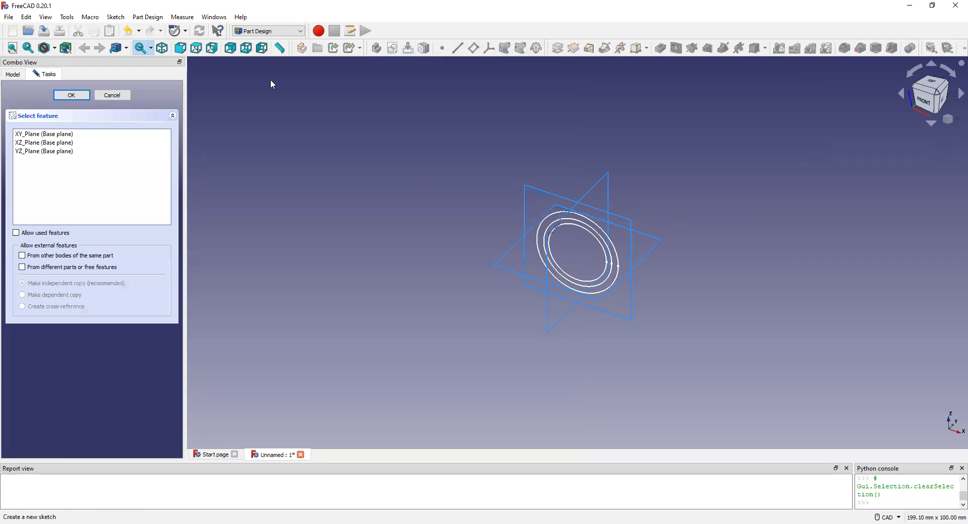
double_click(82, 145)
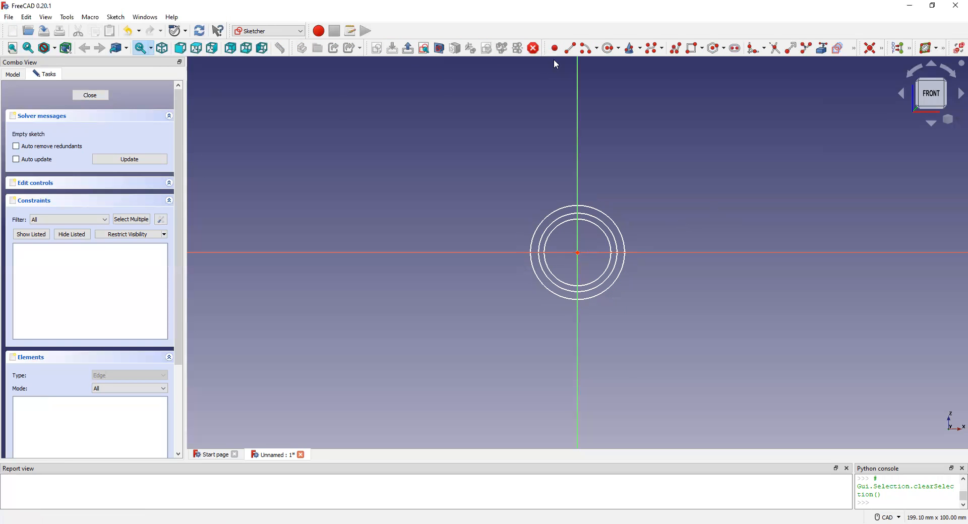
click(607, 48)
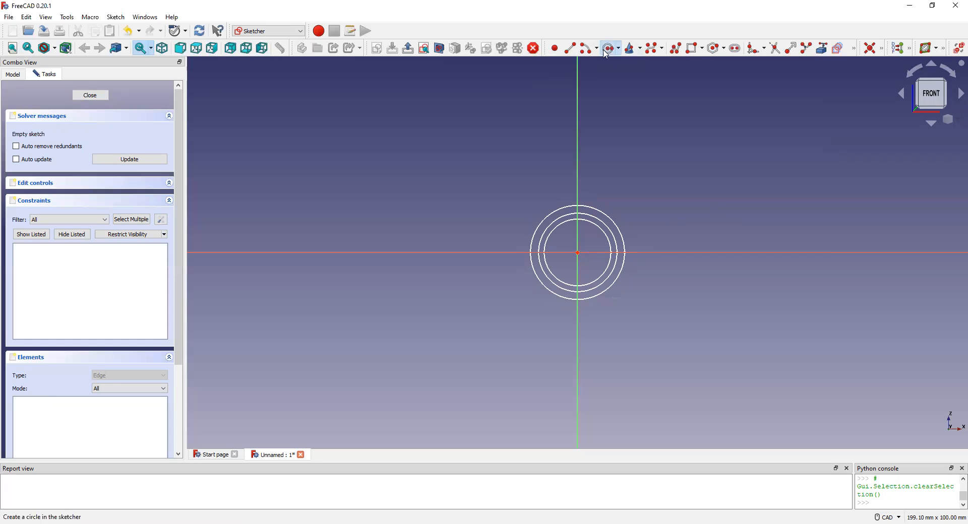
click(501, 110)
click(545, 155)
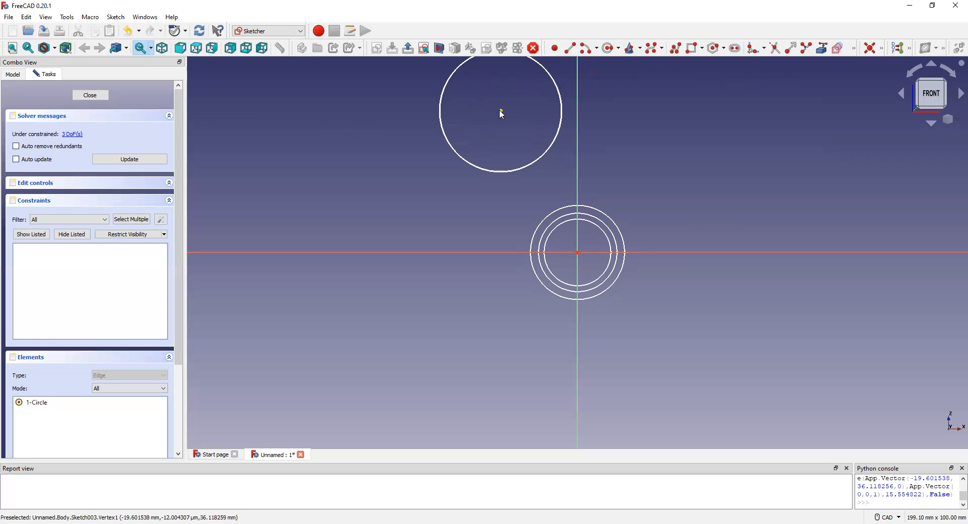
drag(501, 110, 578, 253)
Constrain the radius of the fourth sketch's circle to 15 mm and close the sketch.
click(610, 199)
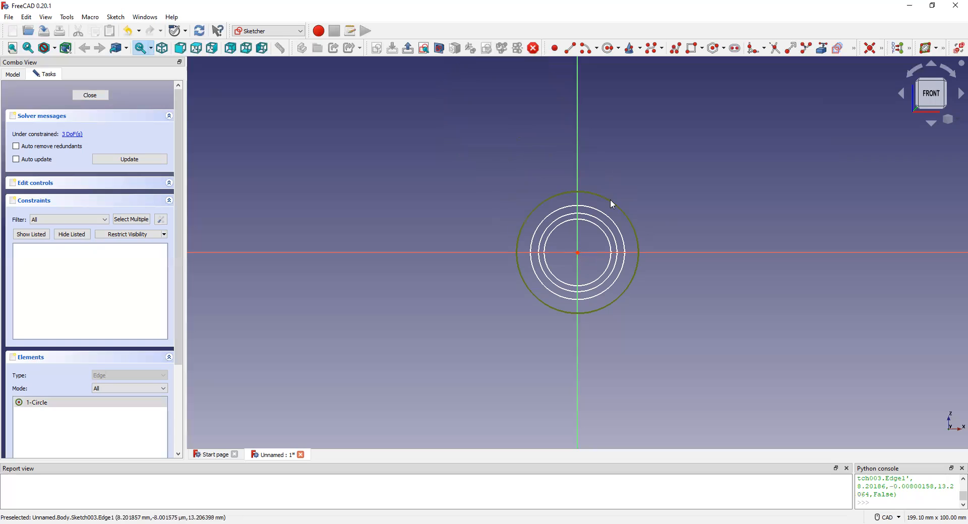
click(881, 48)
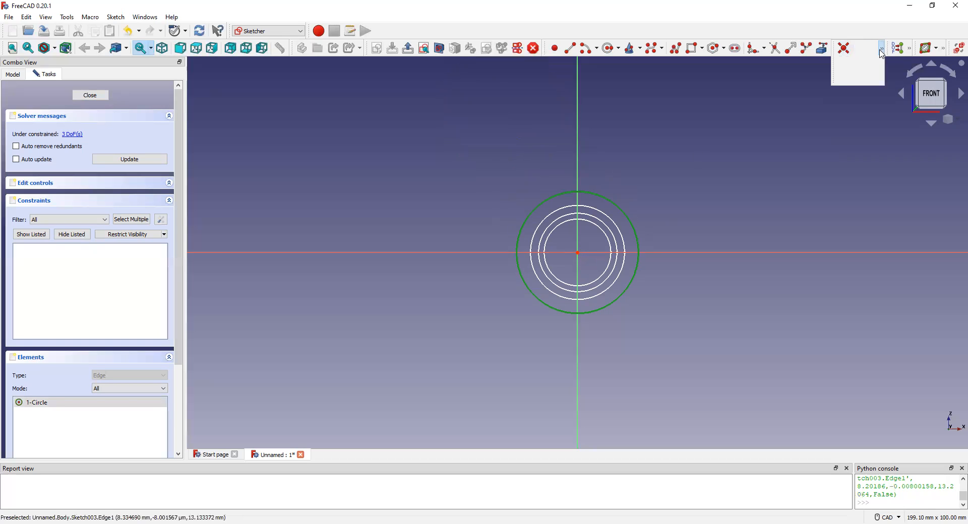
click(848, 95)
text(15)
click(894, 154)
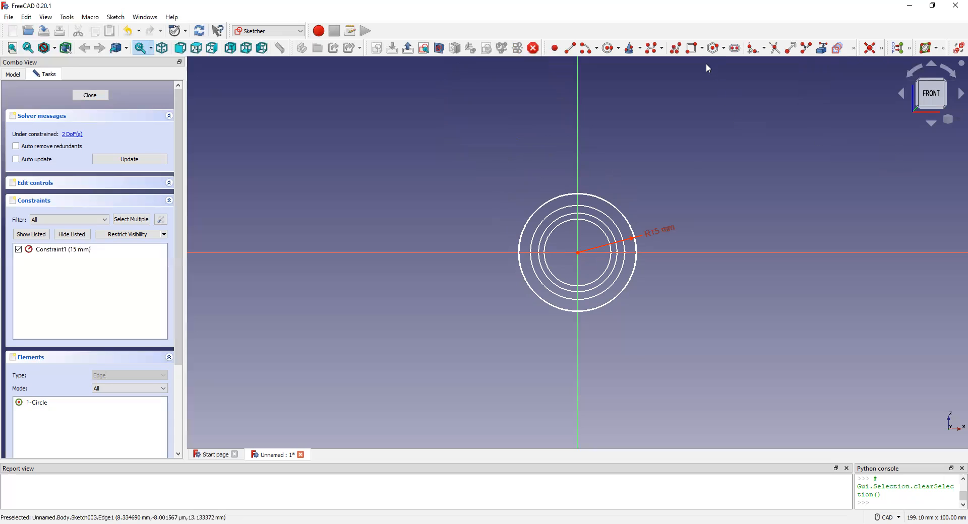
click(607, 49)
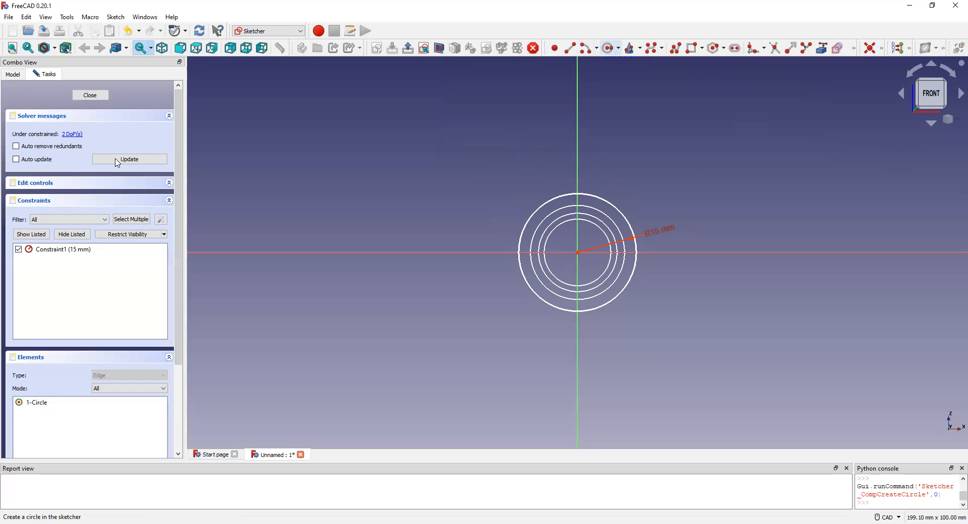
click(91, 97)
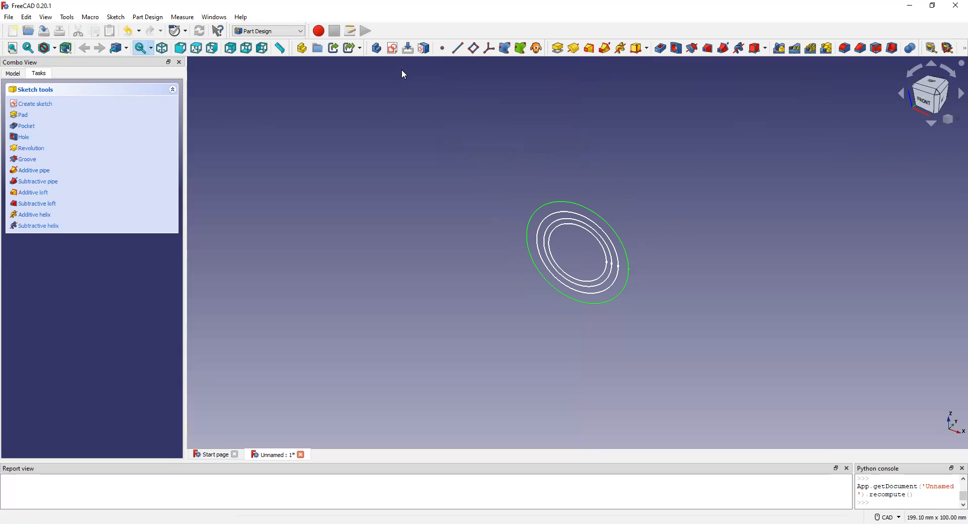
Start a fifth sketch on the XZ plane, draw a circle of about 13.7 mm radius and move its centre onto the origin.
click(392, 48)
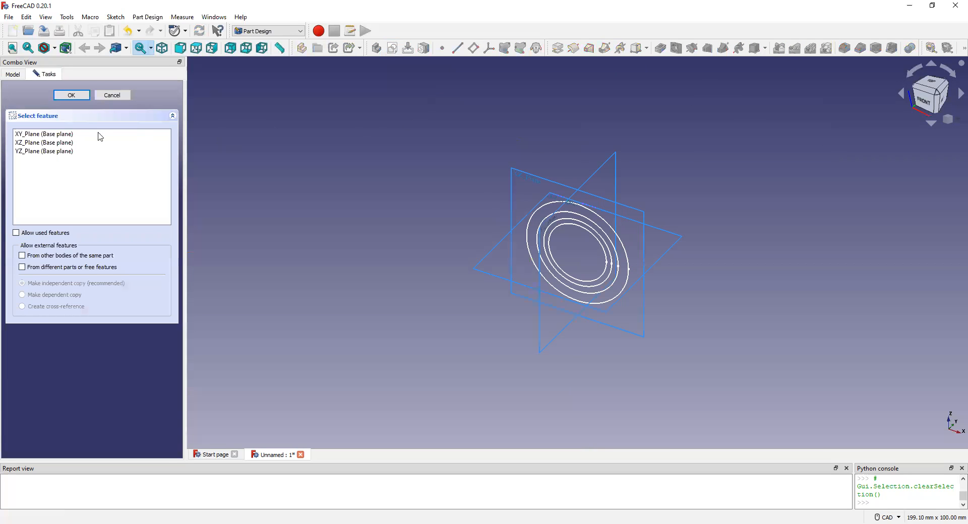
double_click(75, 143)
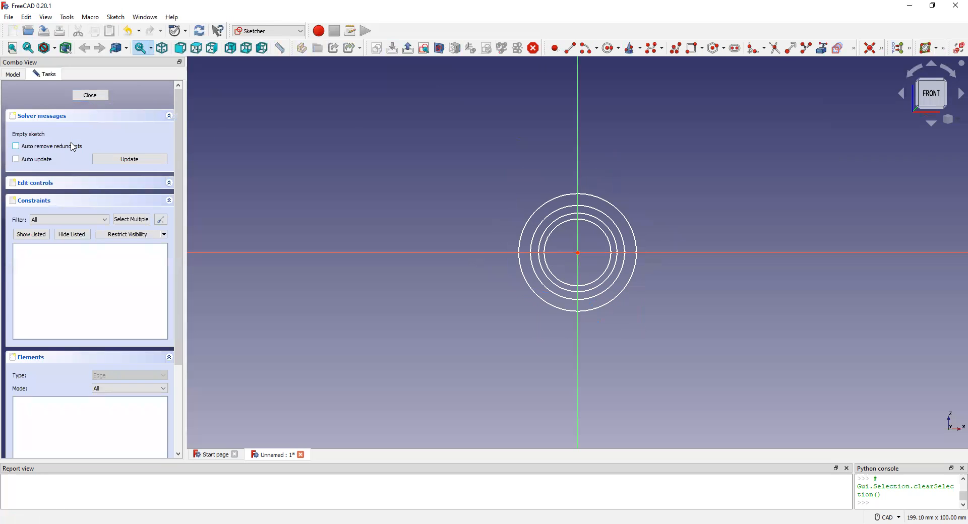
click(609, 48)
click(469, 113)
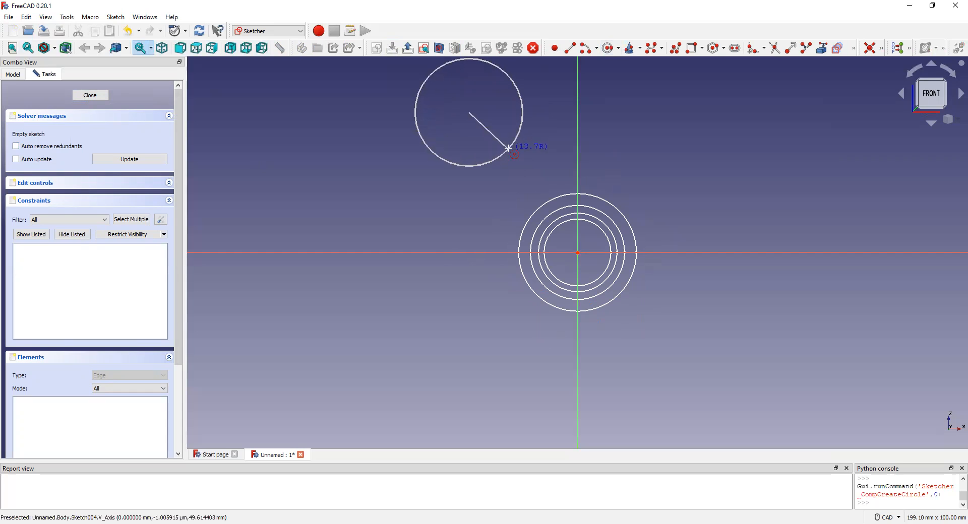
click(511, 146)
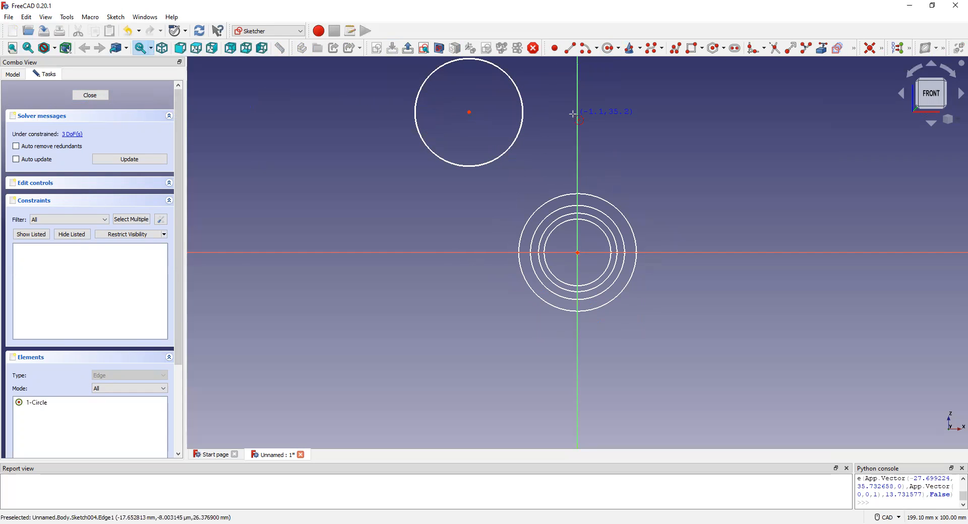
drag(468, 112, 577, 253)
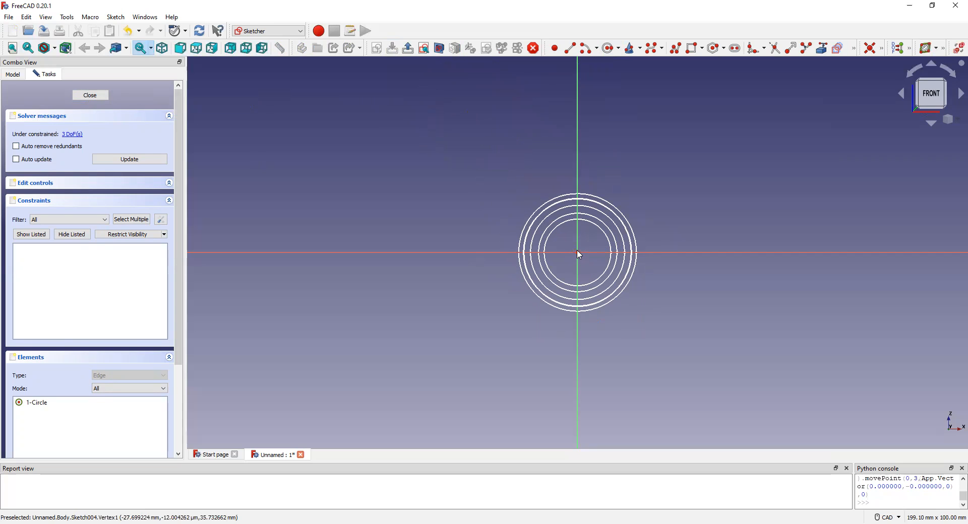
Constrain the radius of the fifth sketch's circle to 15 mm, then update and close the sketch.
click(882, 47)
click(850, 95)
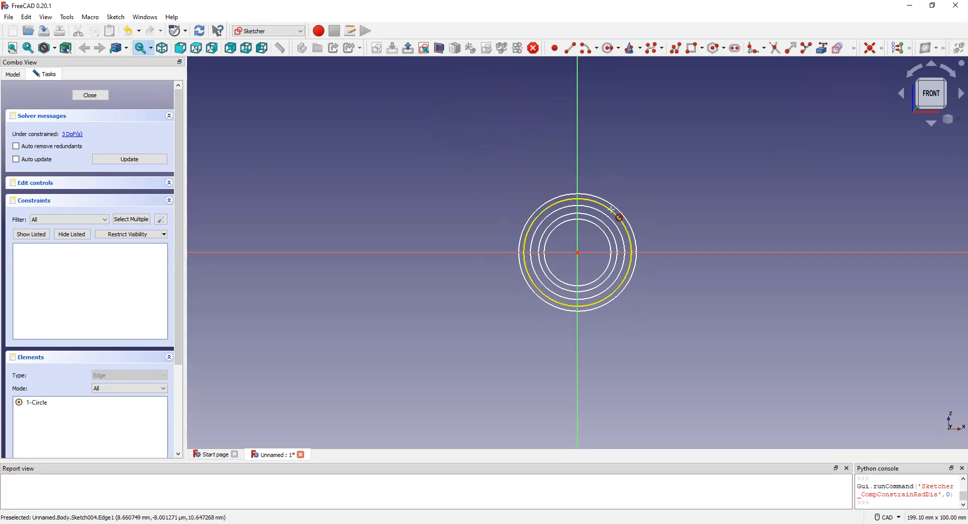
click(619, 217)
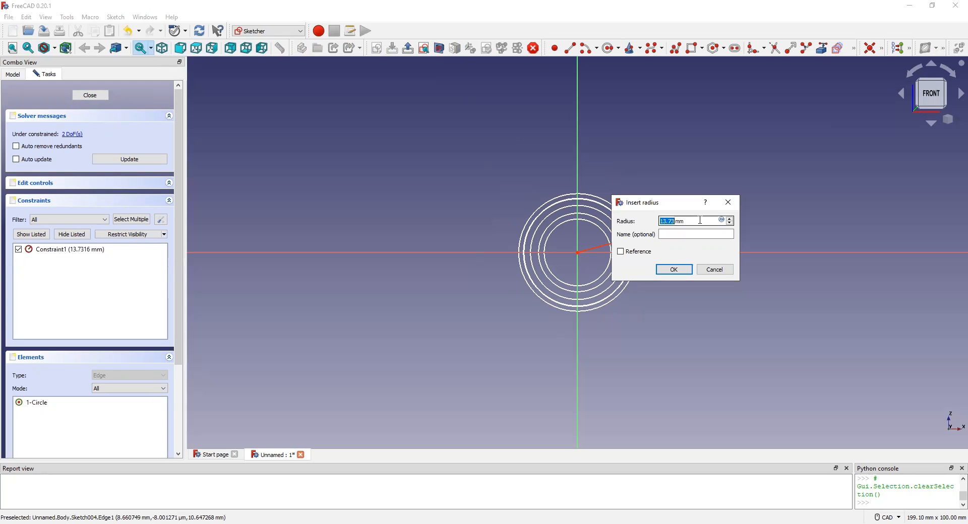
text(15)
click(674, 270)
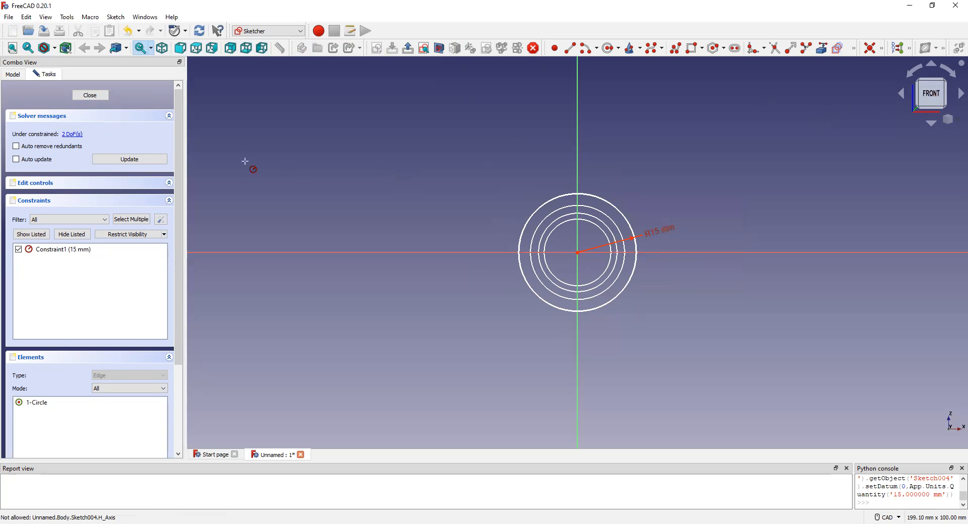
click(125, 159)
click(90, 95)
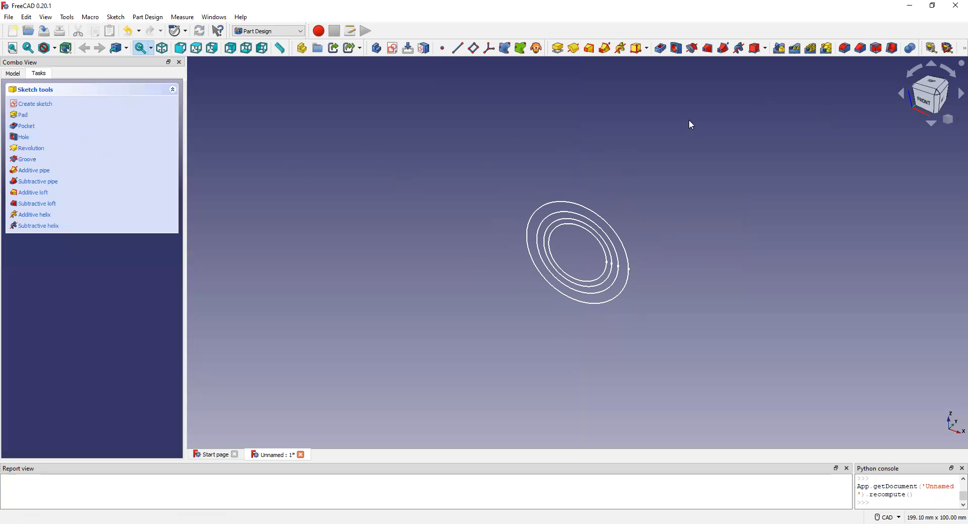
Start a sixth sketch on the XZ plane, draw a circle of about 15.3 mm radius and move its centre to the origin.
click(393, 49)
double_click(71, 143)
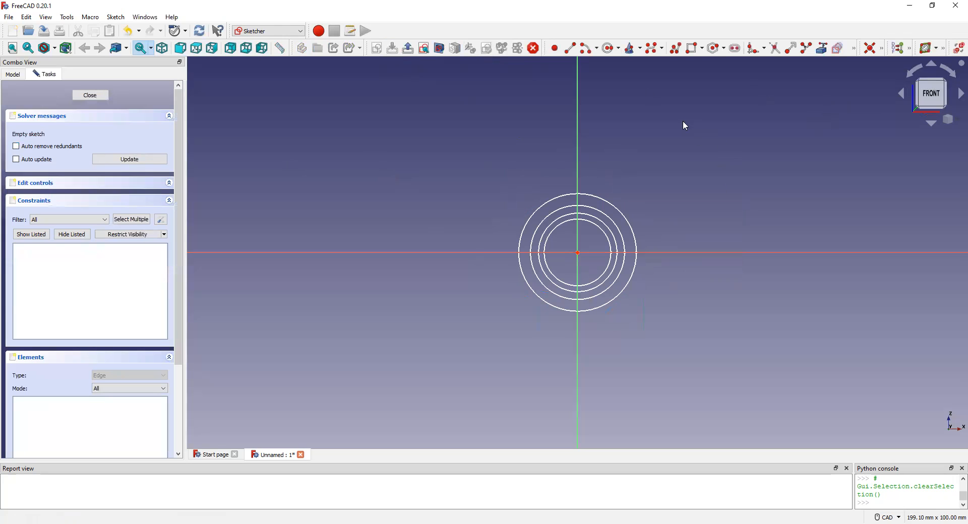
click(608, 47)
click(442, 119)
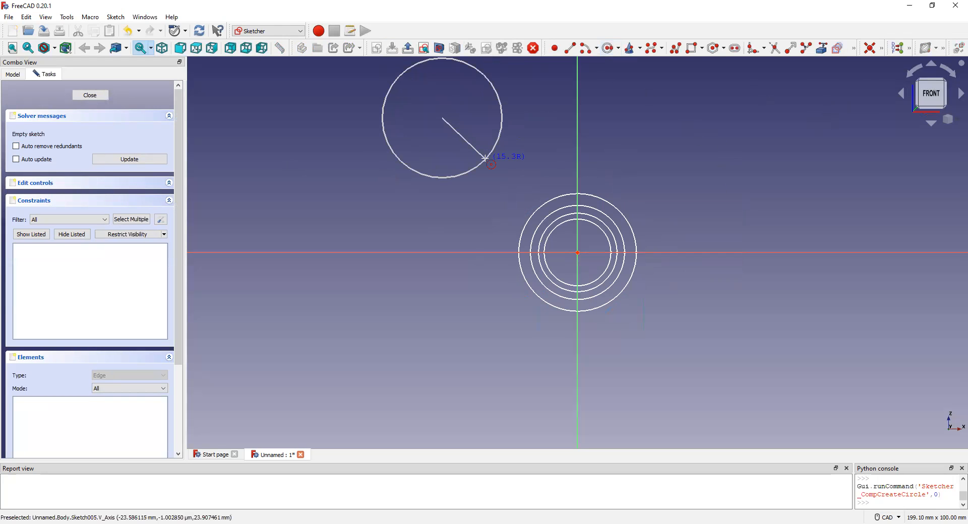
click(485, 158)
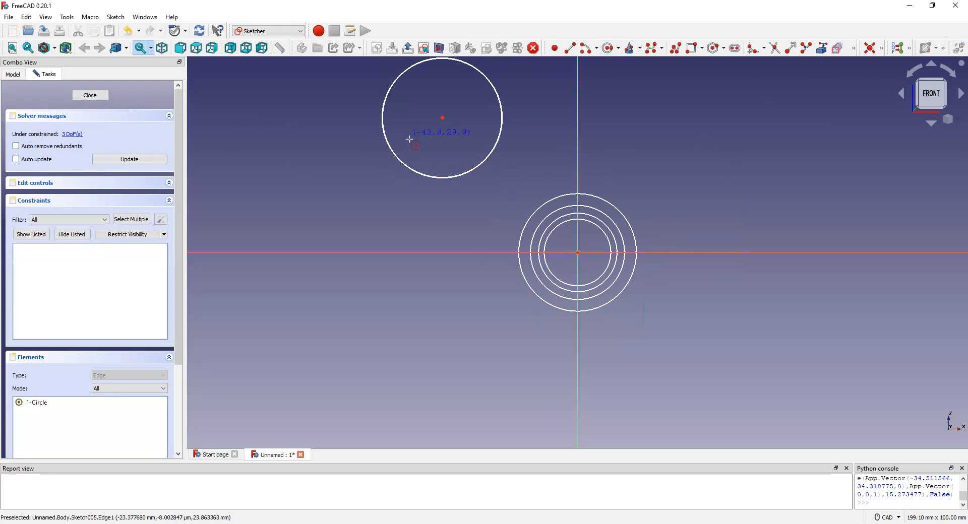
mouse_move(442, 117)
mouse_down()
mouse_move(594, 287)
mouse_move(578, 257)
mouse_up()
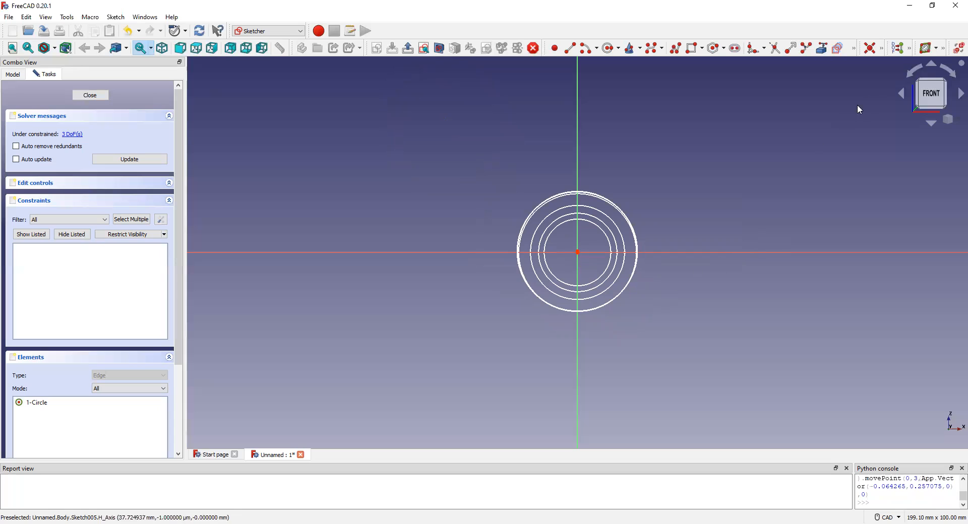
Constrain the radius of the sixth sketch's circle to 12 mm, then update and close the sketch.
click(882, 48)
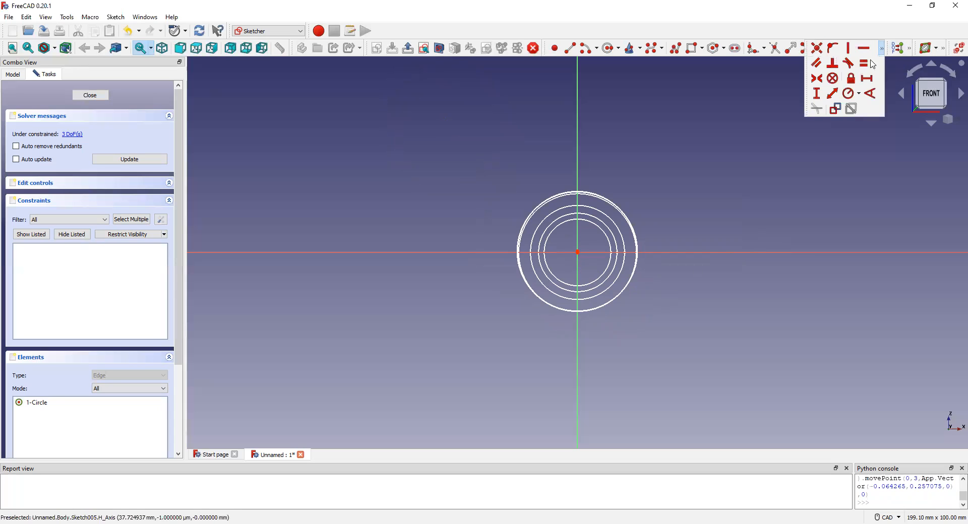
click(849, 94)
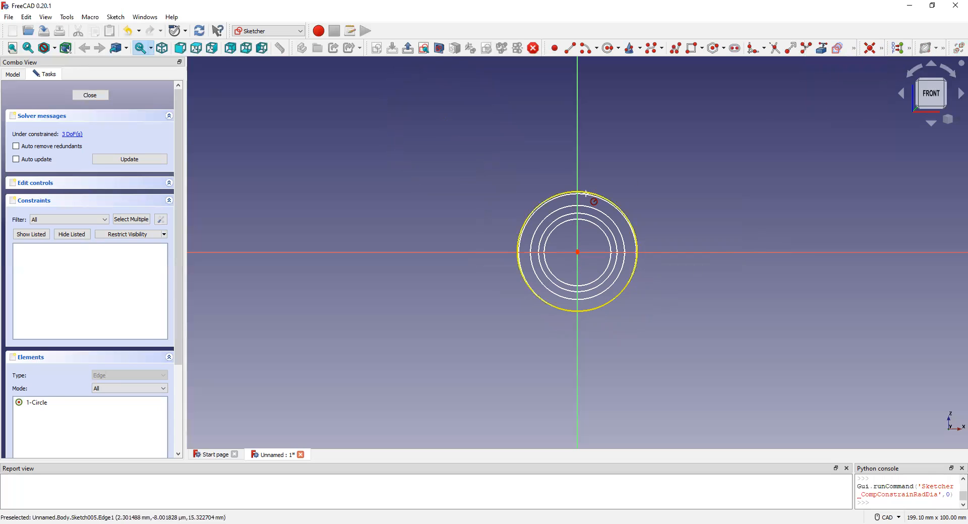
click(662, 223)
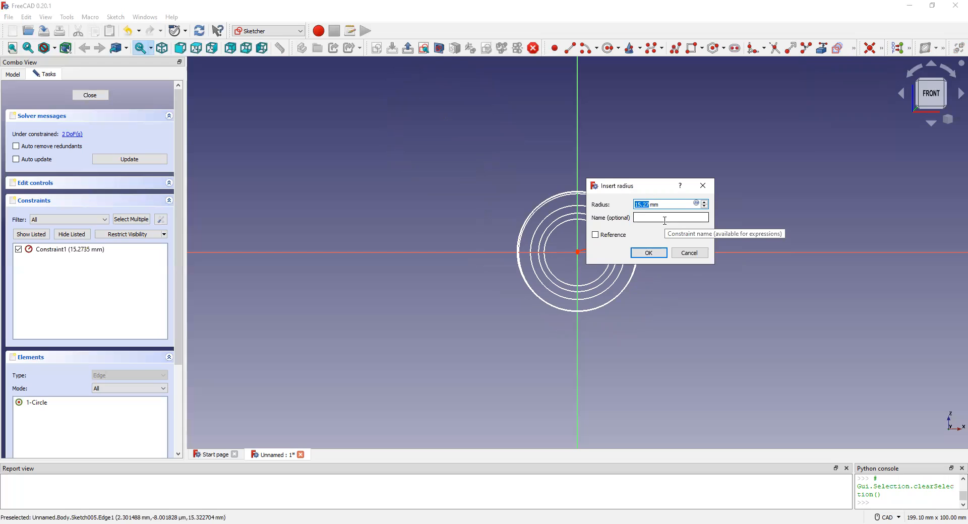
text(2)
text(12)
click(654, 253)
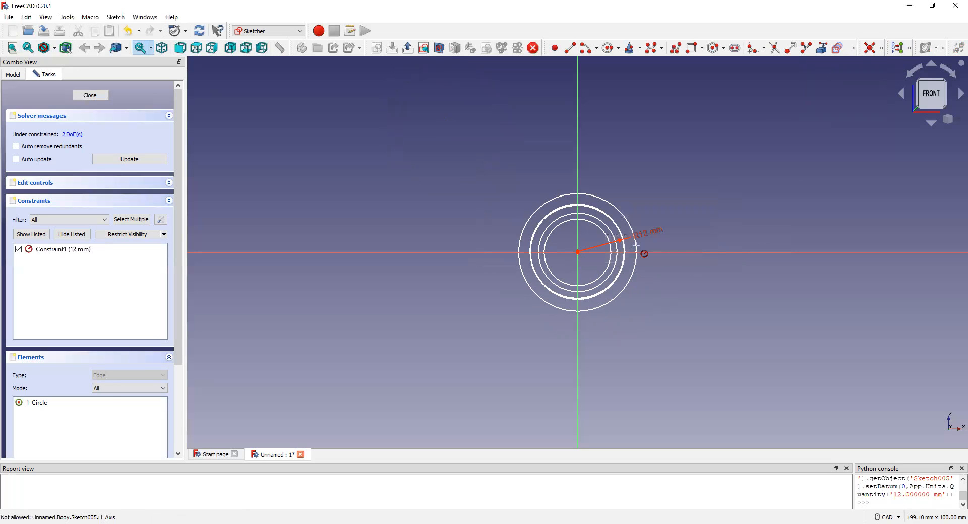
click(125, 160)
click(90, 95)
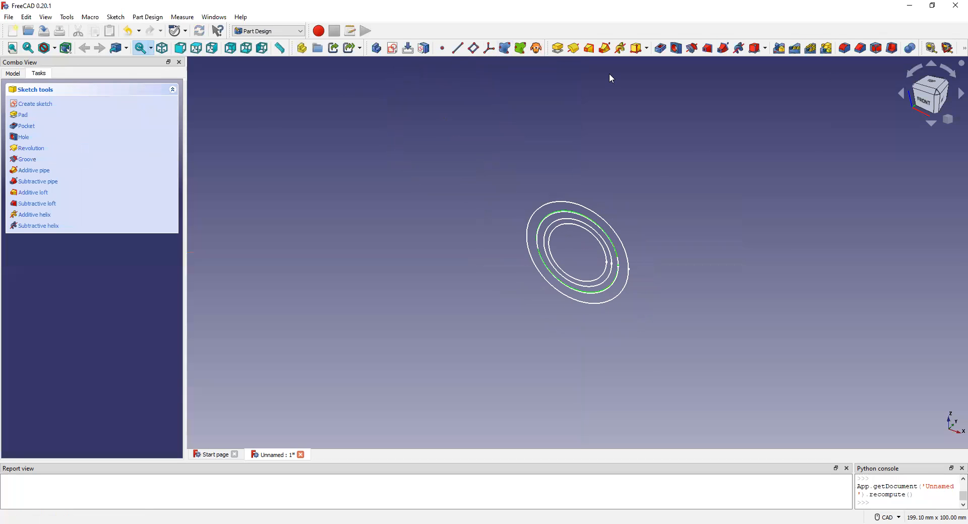
Start a seventh sketch on the XZ plane and draw a circle of about 15.3 mm radius away from the origin.
click(393, 48)
double_click(73, 144)
click(610, 48)
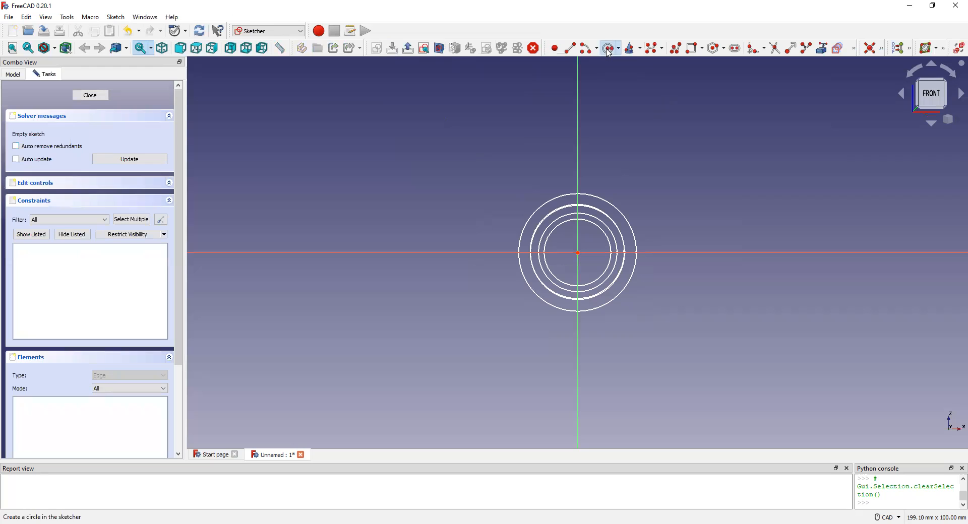
click(440, 148)
click(485, 194)
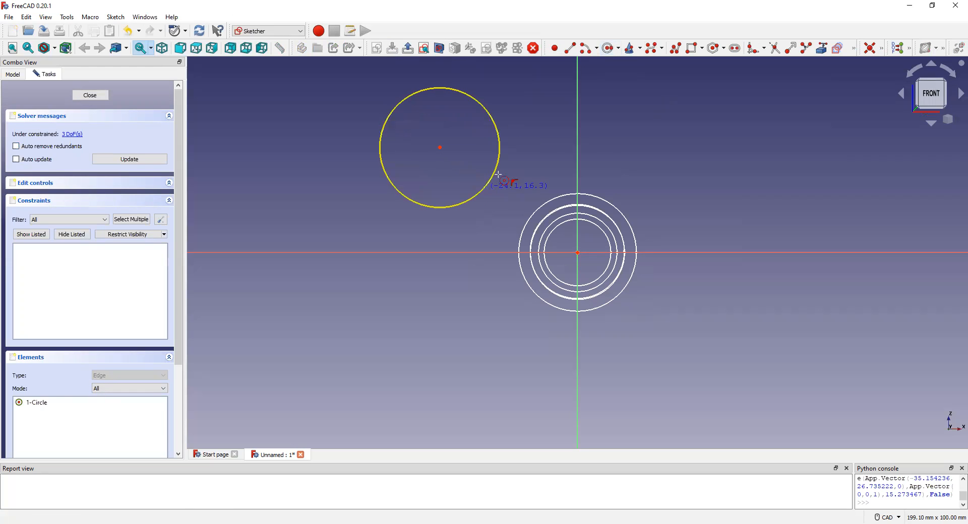
Constrain the radius of the seventh sketch's circle to 8 mm.
click(882, 49)
click(849, 95)
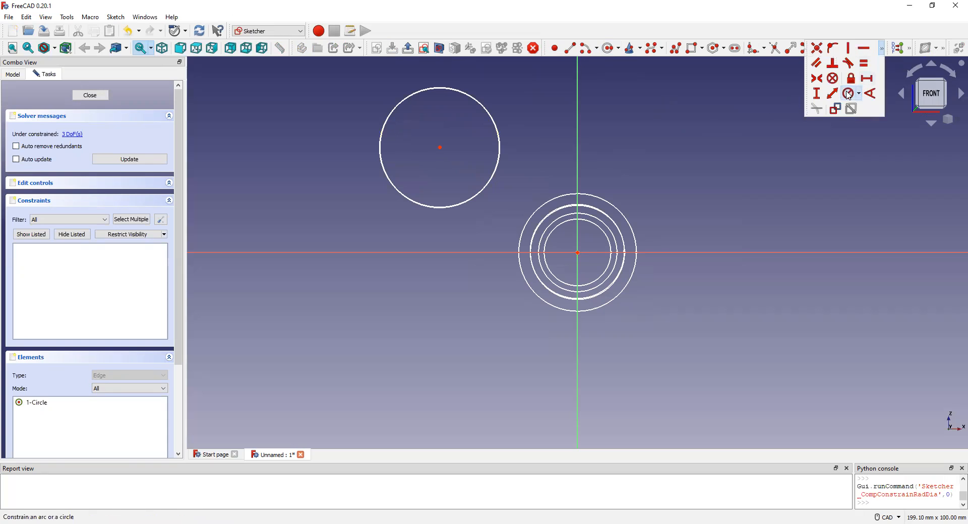
click(471, 99)
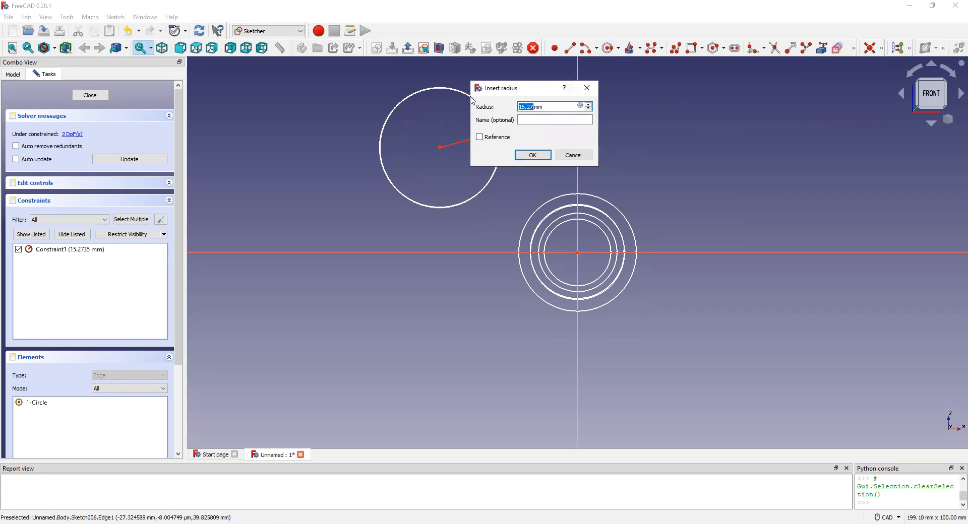
text(8)
key(Return)
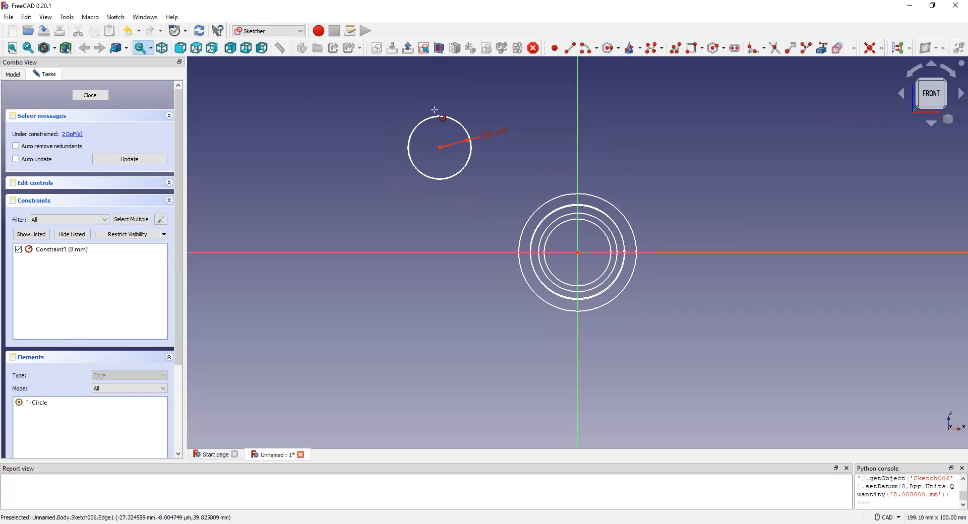
Move the centre of the 8 mm radius circle to the origin, then update and close the seventh sketch.
drag(440, 148, 578, 252)
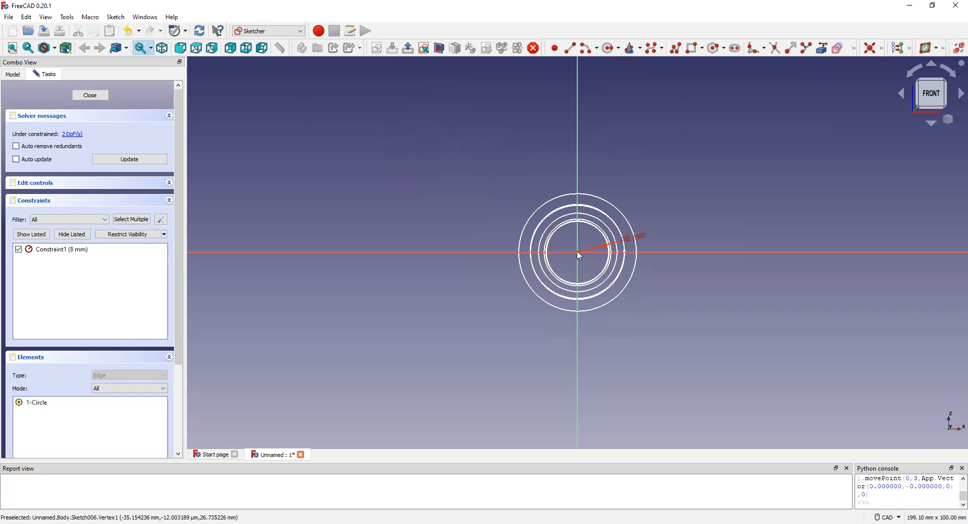
click(114, 160)
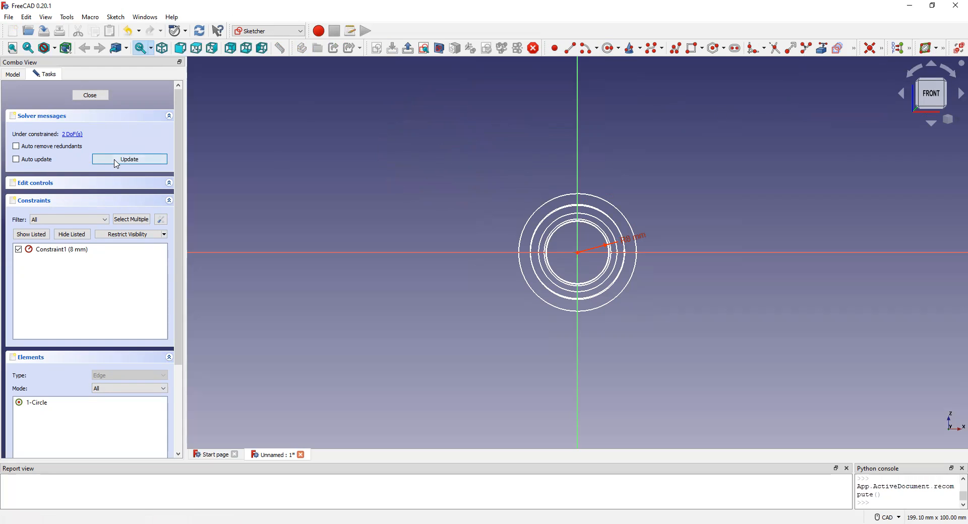
click(89, 98)
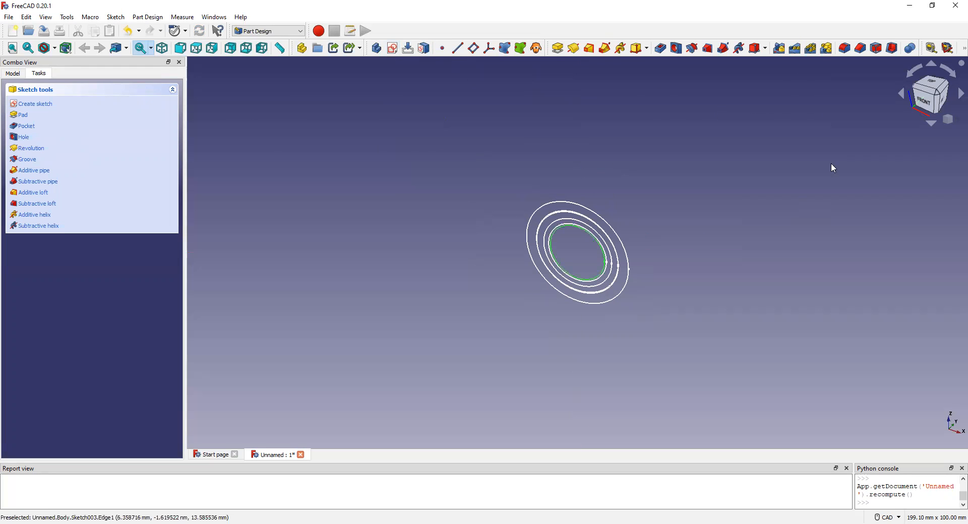
Start an eighth sketch on the XZ plane and draw a circle of about 6.6 mm radius away from the origin.
click(393, 48)
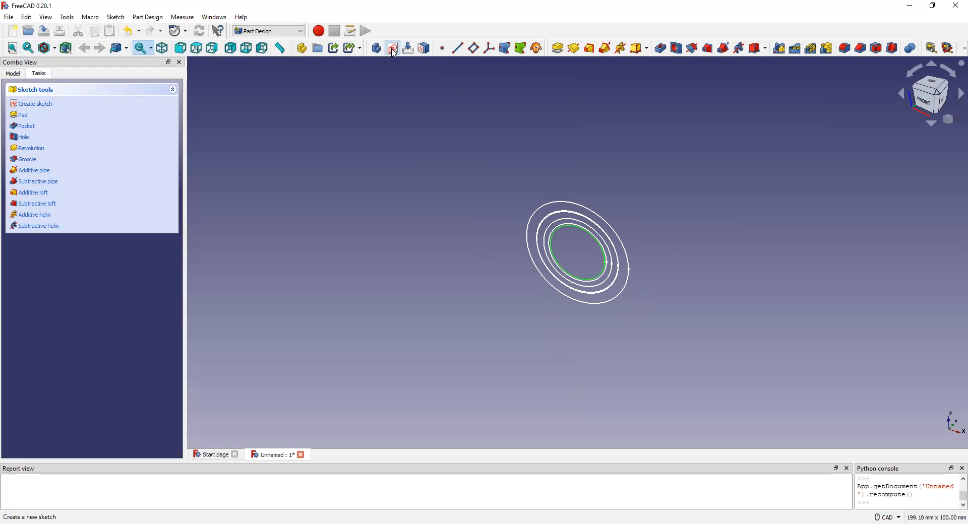
double_click(59, 144)
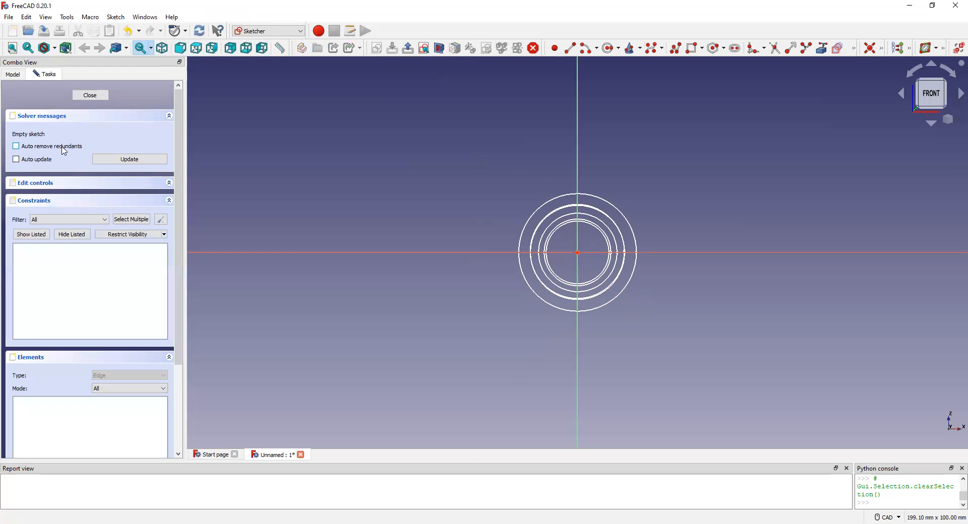
click(607, 48)
click(490, 112)
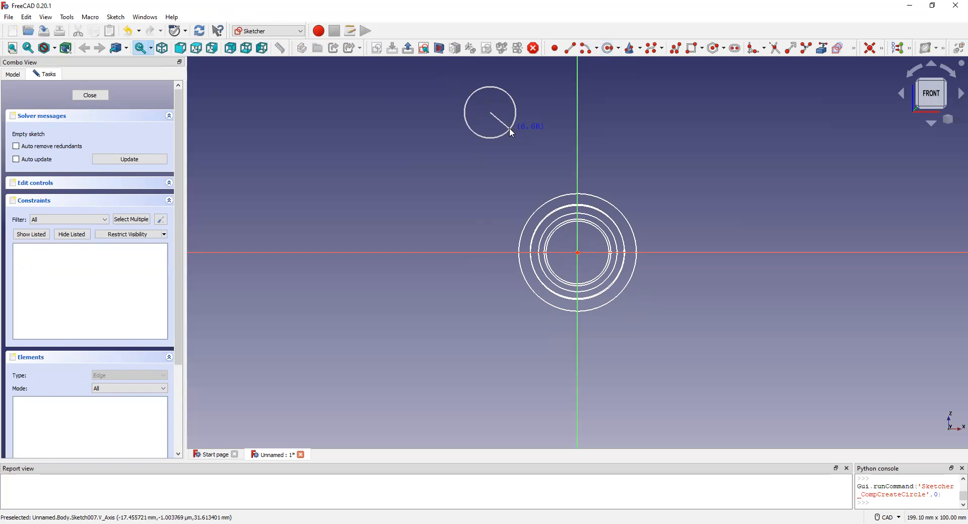
click(509, 130)
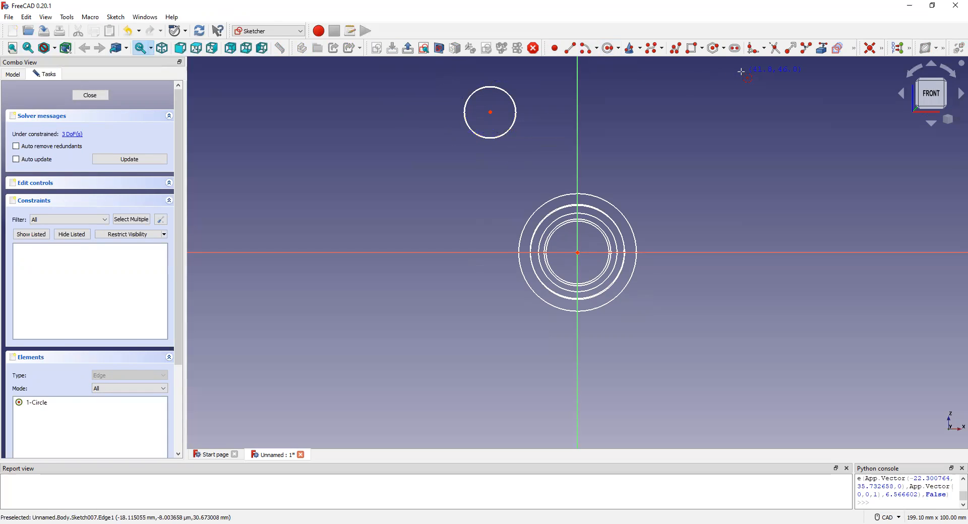
Constrain the eighth sketch's circle to a 6 mm radius and move its centre to the origin before closing the sketch.
click(882, 51)
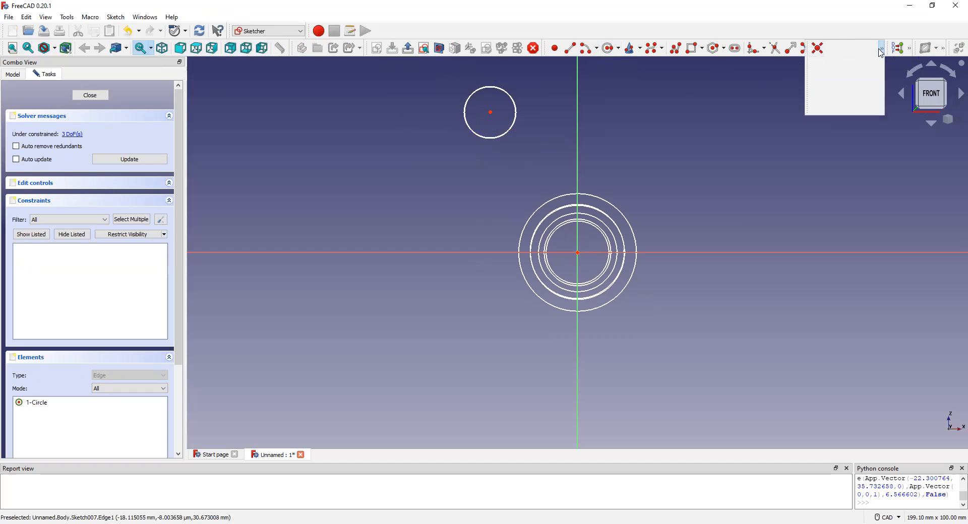
click(851, 94)
click(500, 90)
click(502, 93)
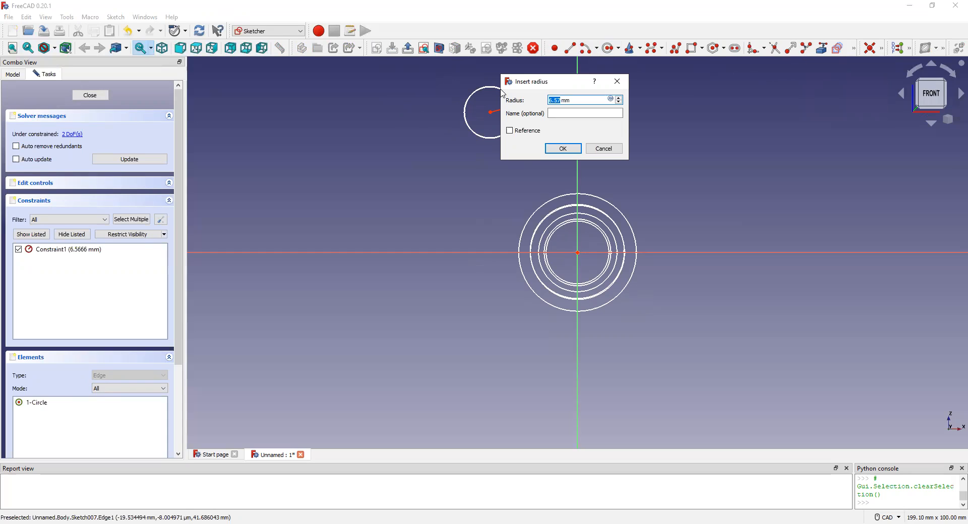
text(6)
click(563, 149)
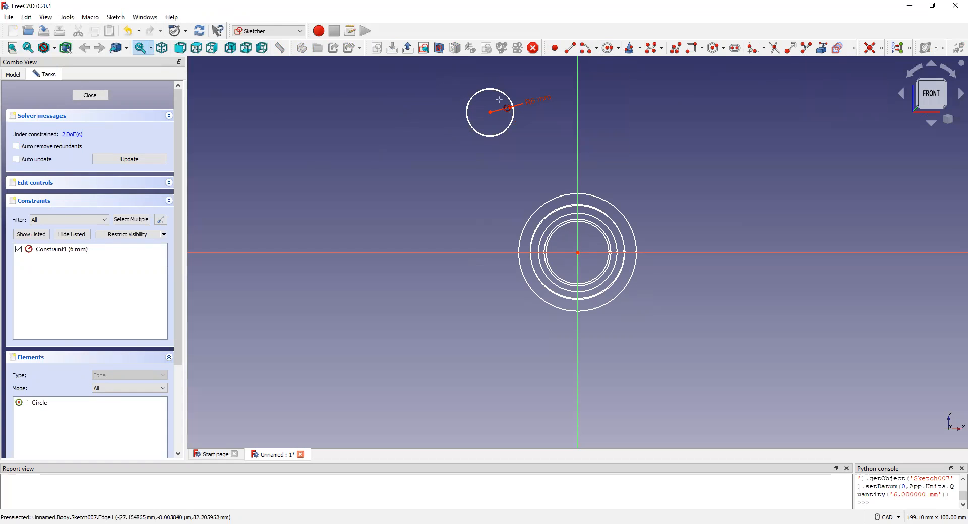
mouse_move(491, 112)
mouse_down()
mouse_move(587, 252)
mouse_move(579, 258)
mouse_up()
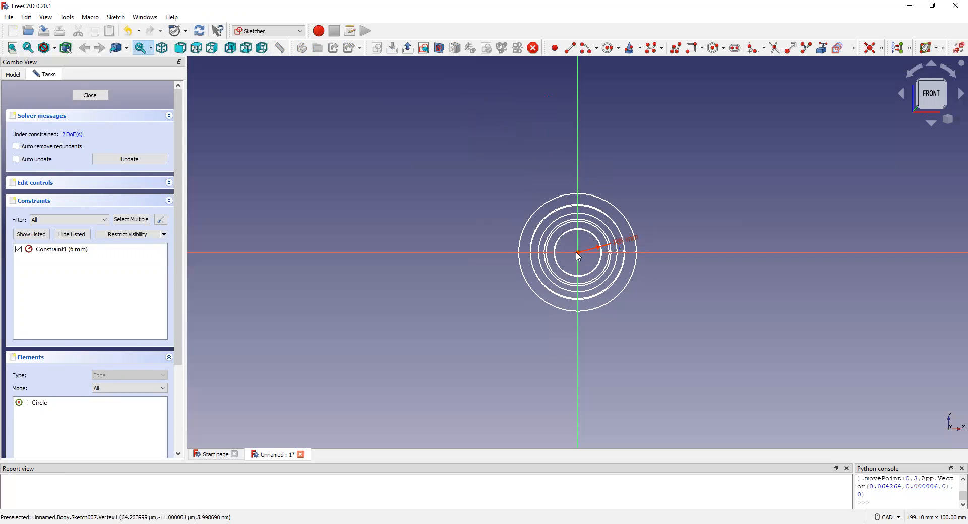
click(91, 97)
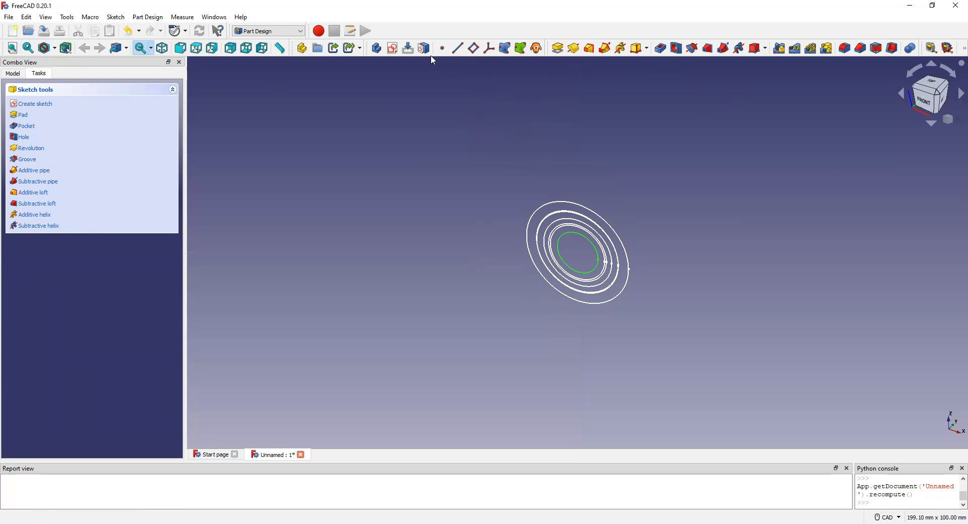
Start a ninth sketch on the XZ plane and draw a circle of about 7.4 mm radius away from the origin.
click(392, 48)
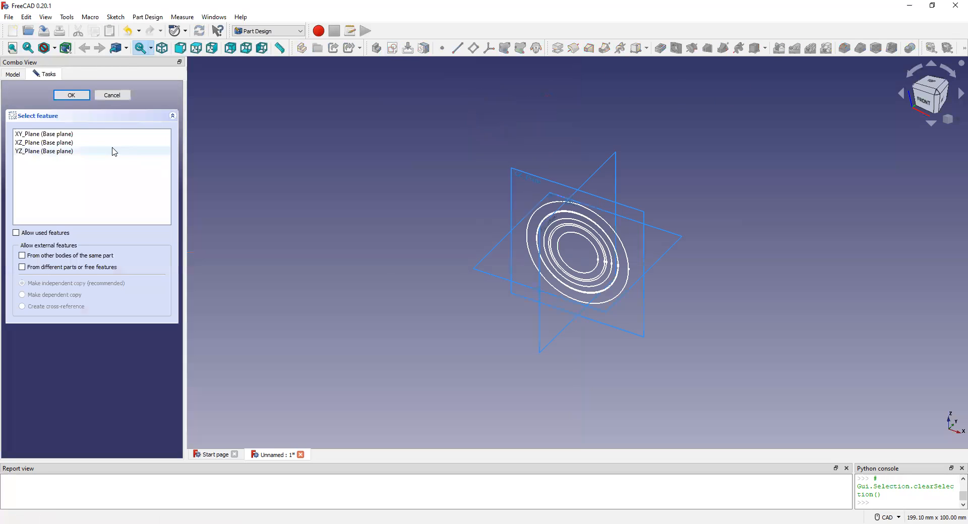
double_click(55, 142)
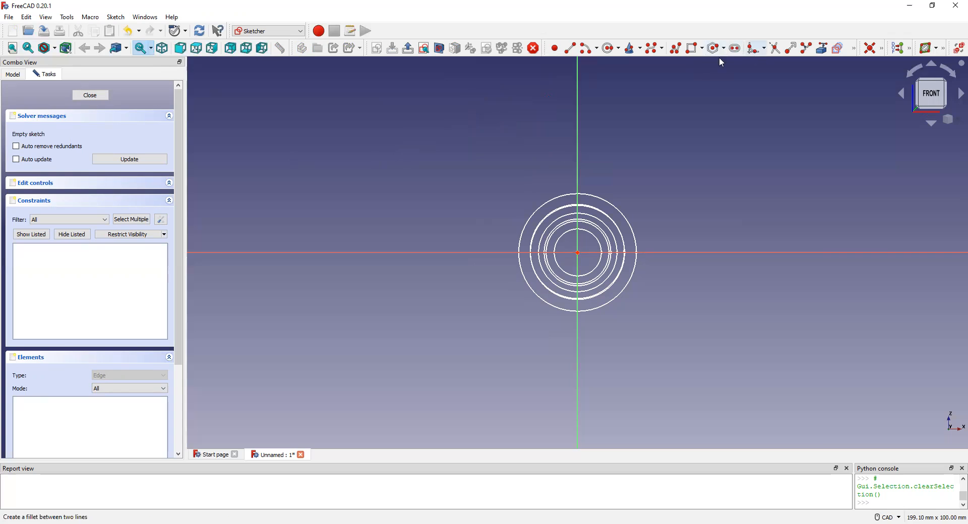
click(610, 48)
click(465, 100)
click(490, 121)
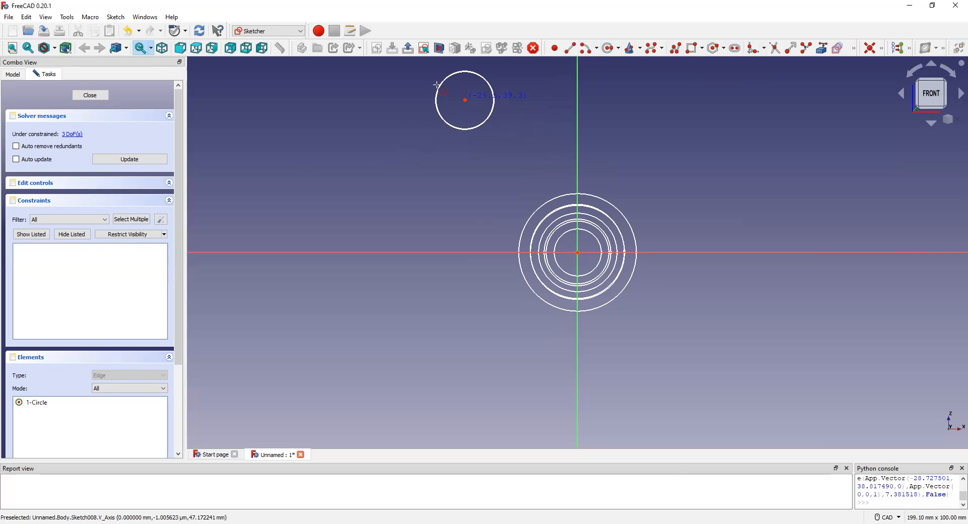
Constrain the radius of the ninth sketch's circle to 7 mm.
click(882, 49)
click(850, 93)
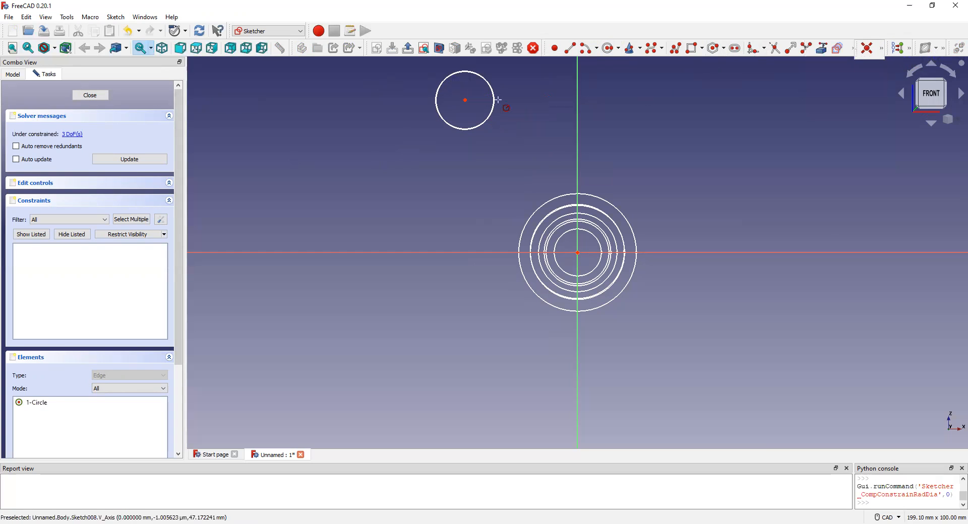
click(495, 103)
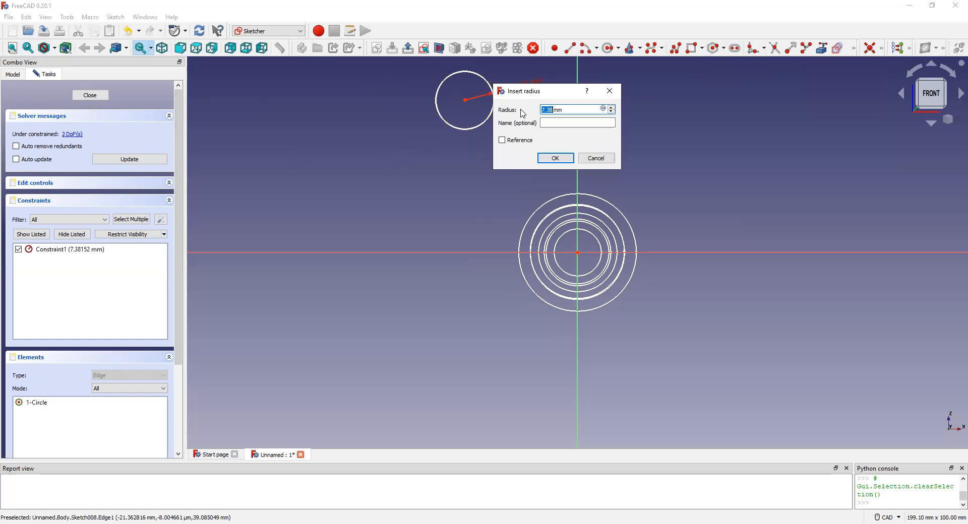
text(7)
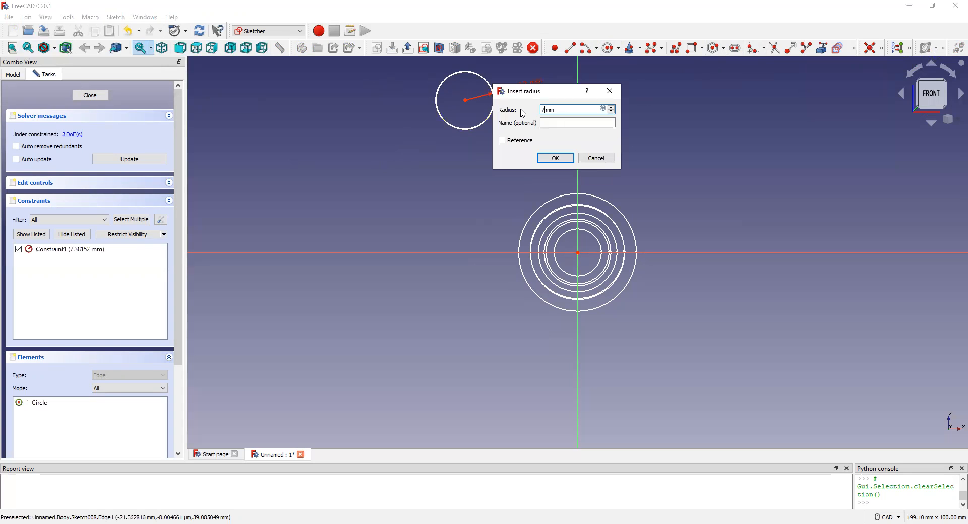
click(555, 159)
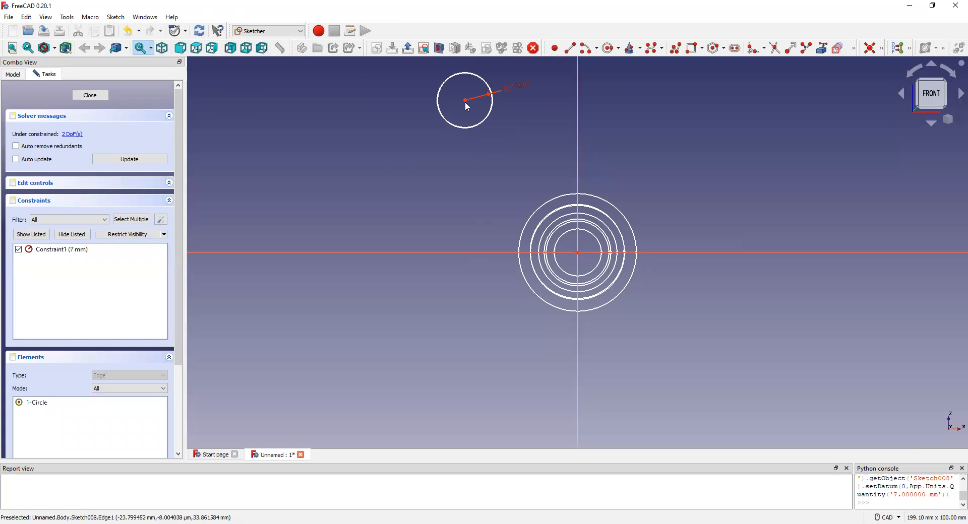
Move the centre of the 7 mm radius circle to the origin, then update and close the ninth sketch.
drag(467, 105, 578, 258)
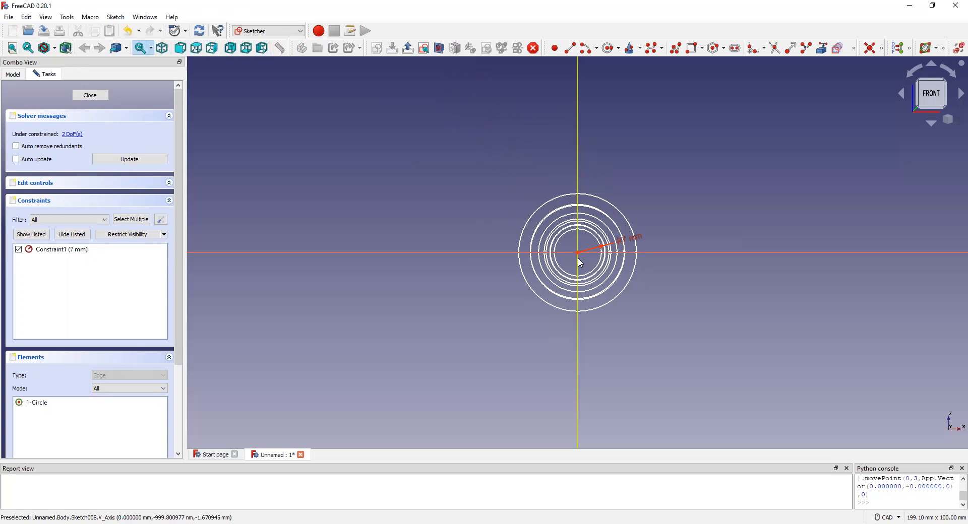
scroll(578, 258, up, 4)
scroll(578, 259, up, 6)
scroll(578, 238, down, 2)
scroll(578, 238, down, 4)
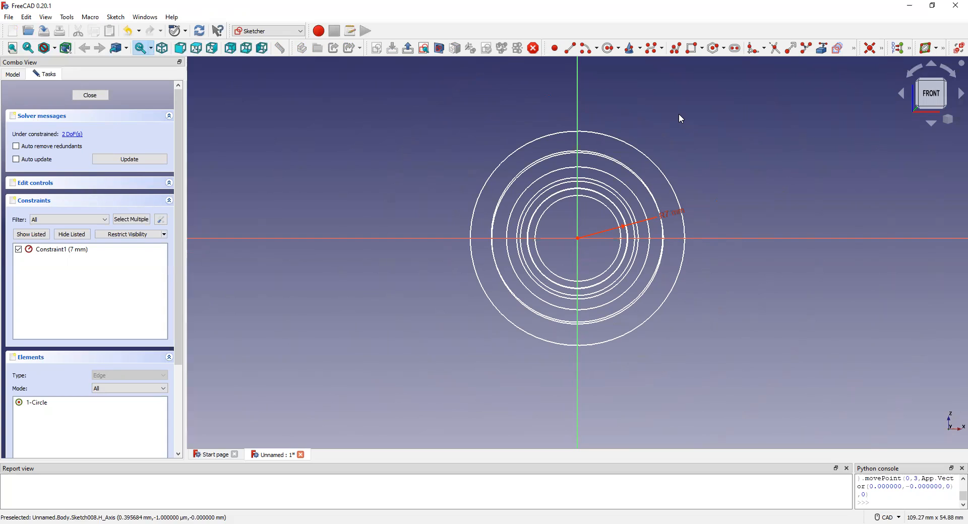
click(133, 161)
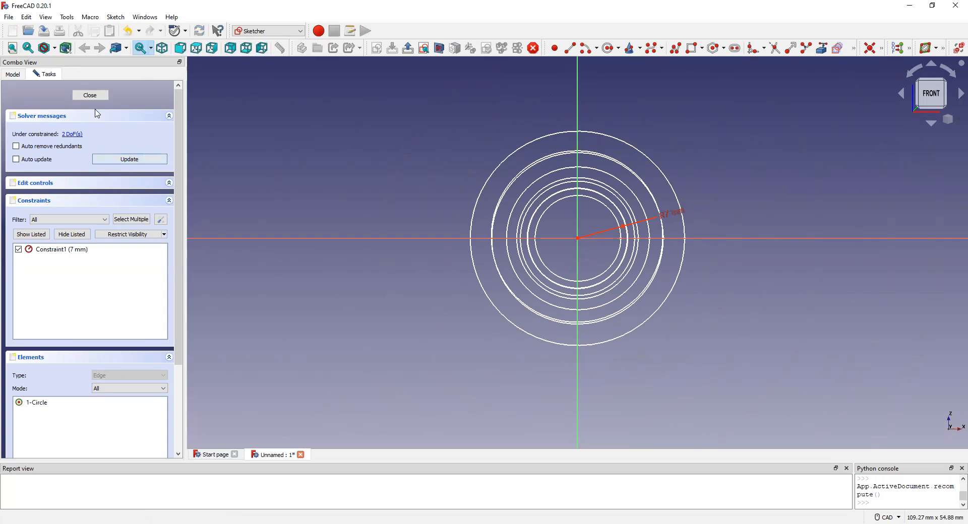
click(90, 95)
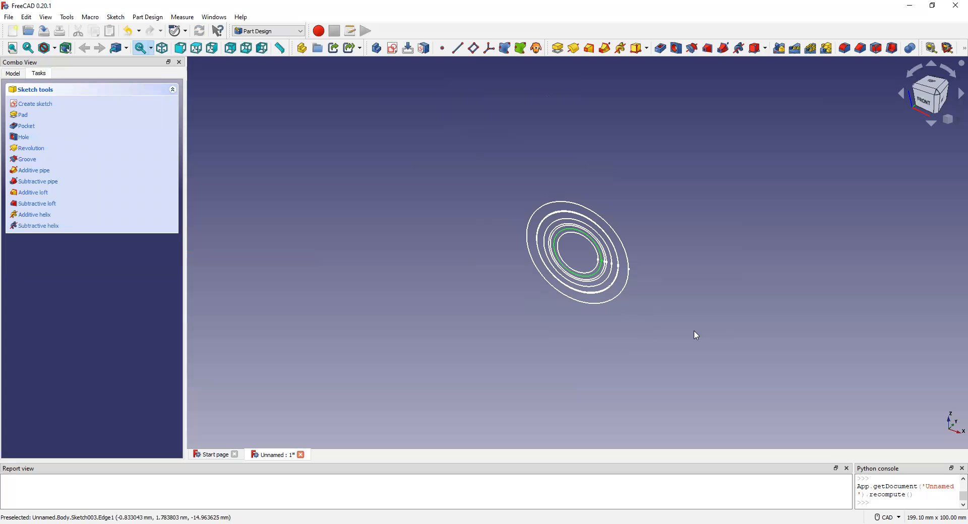
mouse_move(590, 238)
middle_down()
mouse_move(635, 227)
mouse_move(551, 330)
mouse_move(584, 302)
mouse_move(623, 314)
mouse_move(568, 363)
mouse_move(512, 349)
mouse_move(478, 318)
mouse_move(503, 233)
mouse_move(611, 201)
mouse_move(640, 259)
mouse_move(607, 316)
mouse_move(540, 346)
mouse_move(471, 359)
mouse_move(406, 287)
mouse_move(428, 244)
mouse_move(609, 193)
mouse_move(672, 128)
mouse_move(596, 197)
mouse_move(602, 259)
mouse_move(644, 248)
mouse_move(573, 160)
mouse_move(584, 134)
mouse_move(602, 172)
mouse_move(583, 184)
middle_up()
click(584, 183)
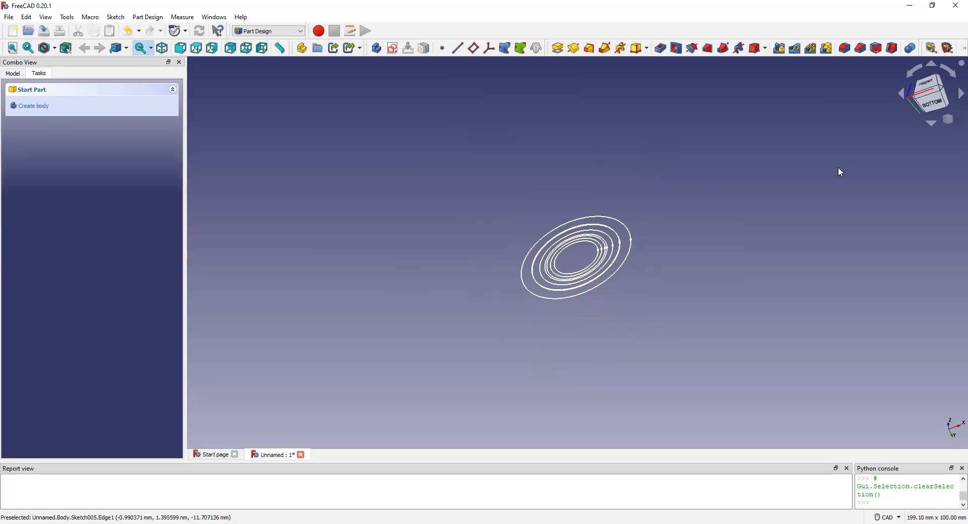
click(933, 107)
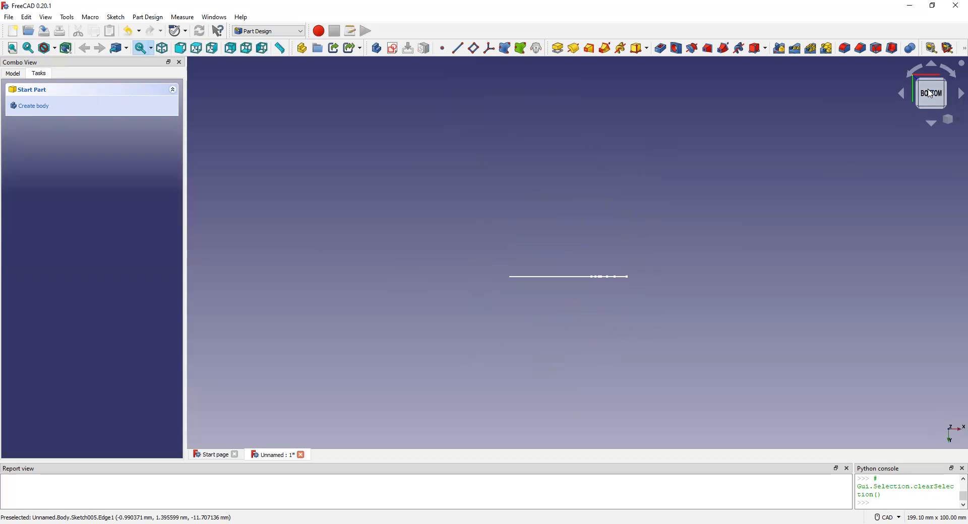
middle_drag(577, 300, 633, 375)
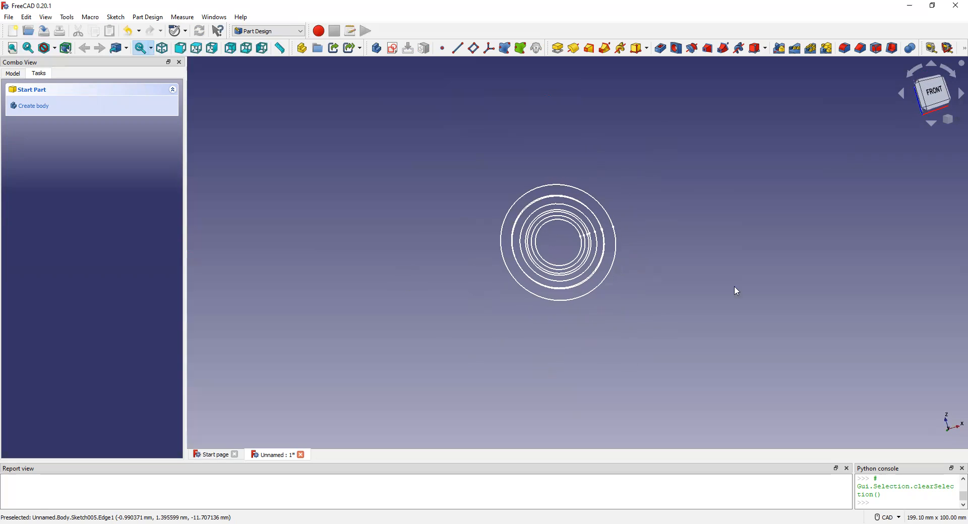
click(933, 94)
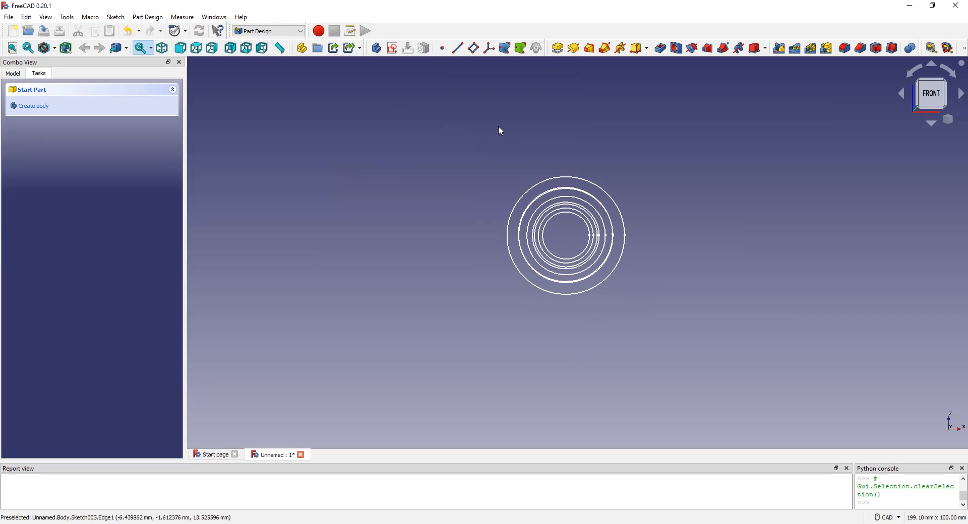
Expand the first sketch's attachment offset so its x, y and z position values can be edited.
click(15, 75)
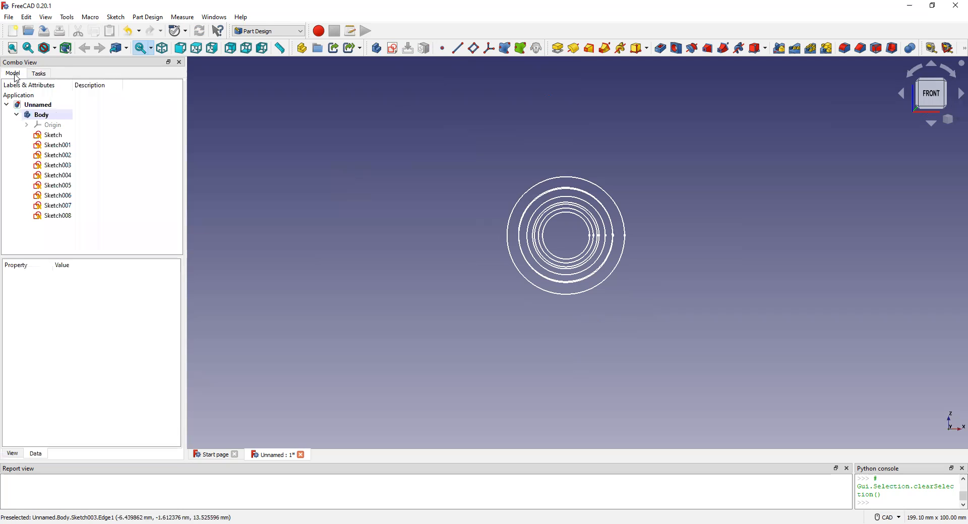
click(72, 137)
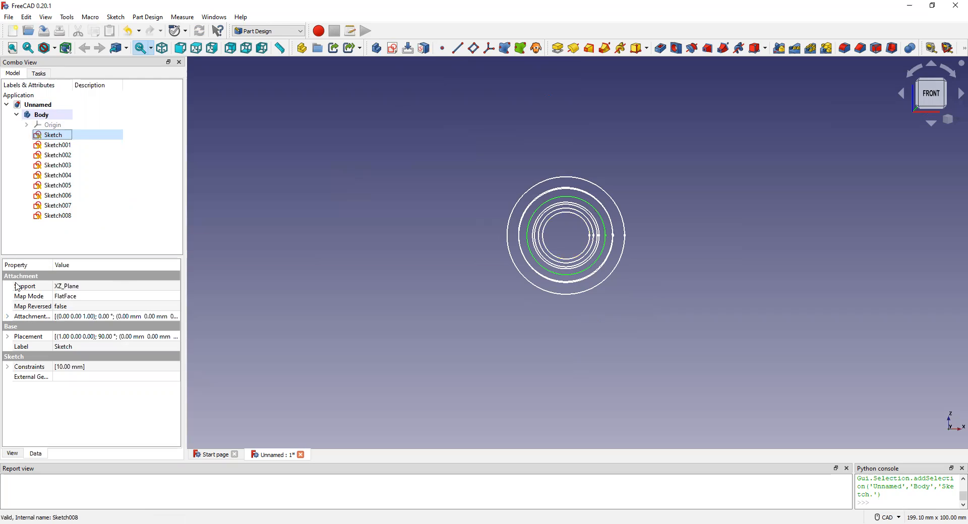
click(7, 316)
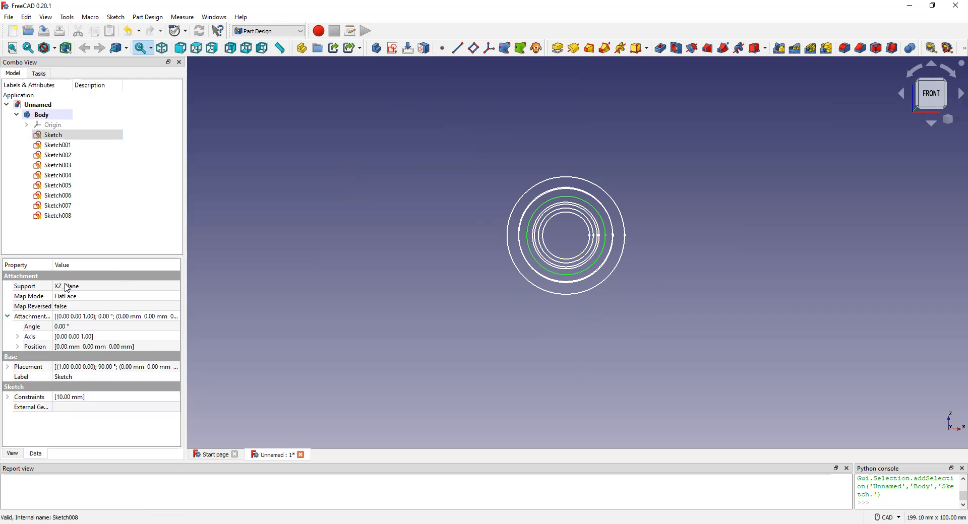
click(17, 347)
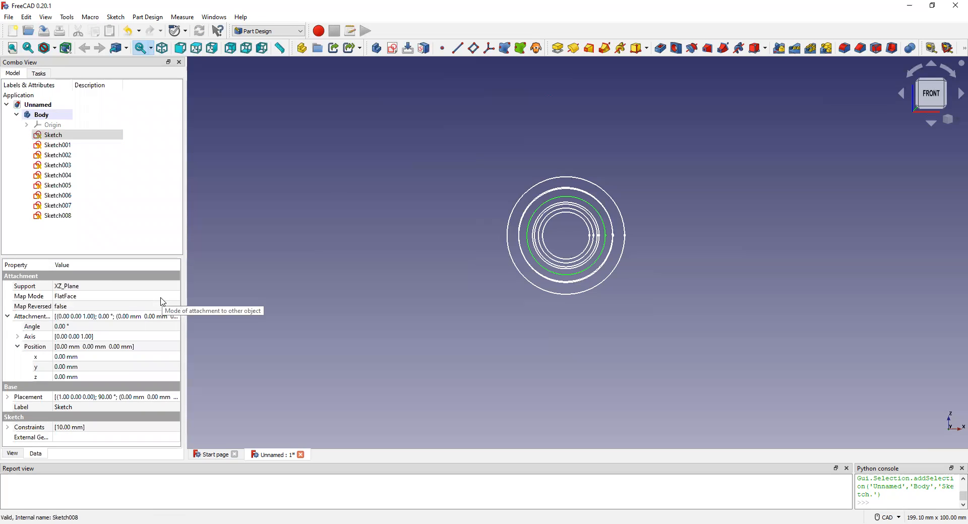
click(69, 137)
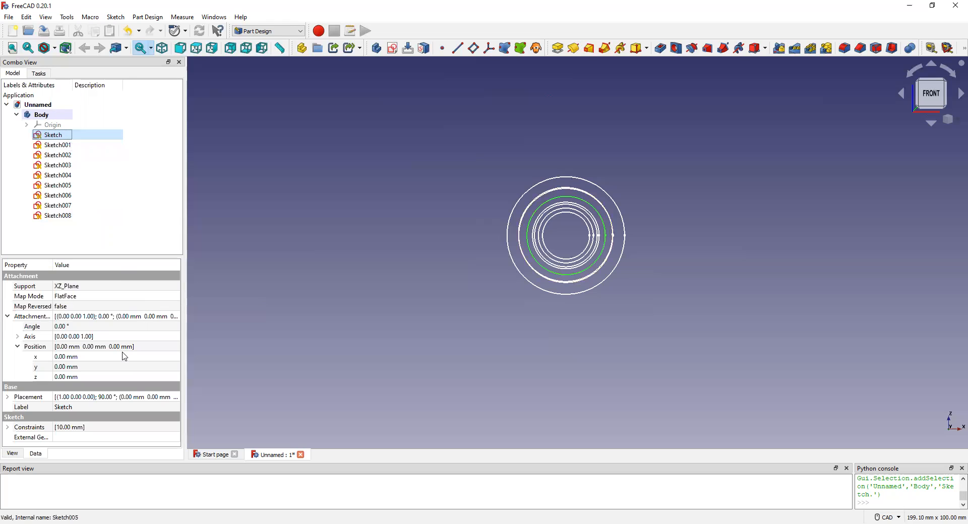
Set the z position of the first sketch's attachment offset to 10 mm.
double_click(61, 377)
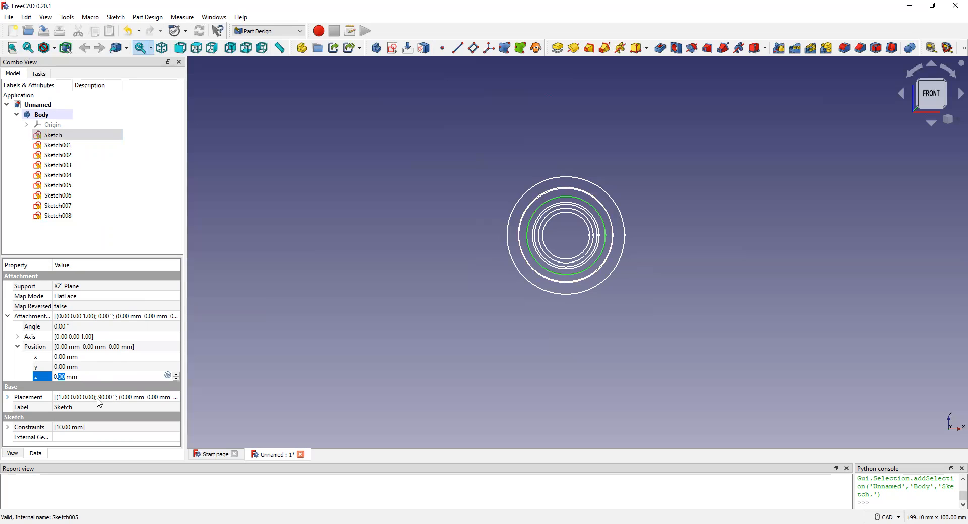
drag(58, 375, 68, 377)
click(41, 379)
click(60, 378)
double_click(61, 377)
key(BackSpace)
key(BackSpace)
key(BackSpace)
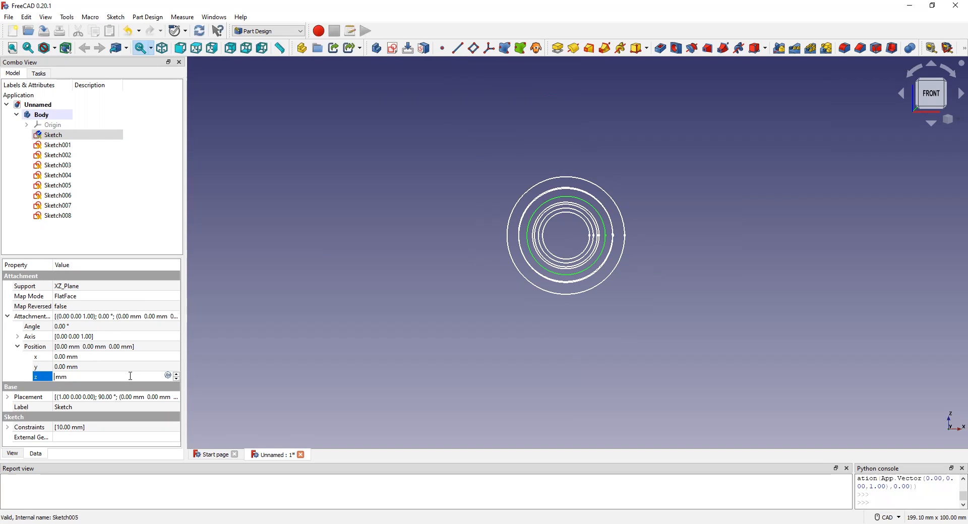
text(10)
click(5, 360)
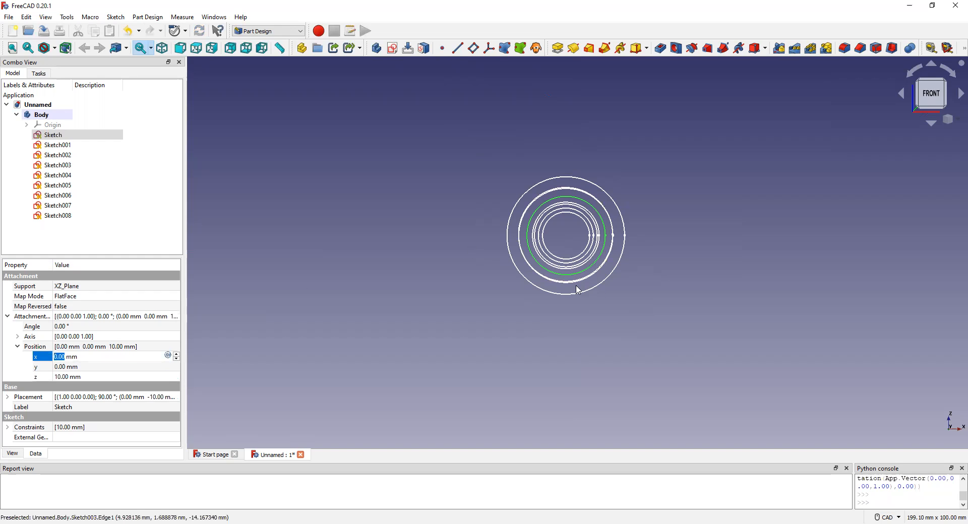
Set the z position of Sketch001's attachment offset to 15 mm.
middle_drag(575, 297, 577, 180)
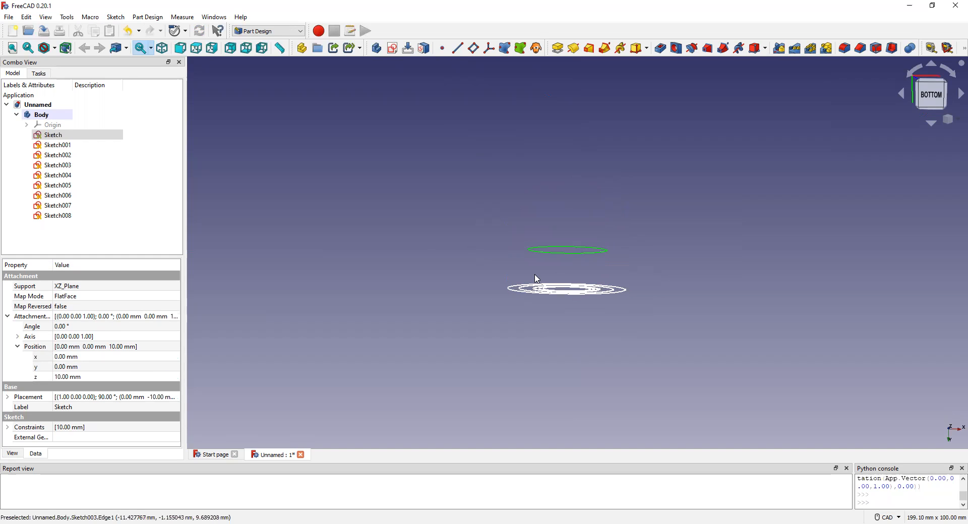
click(57, 146)
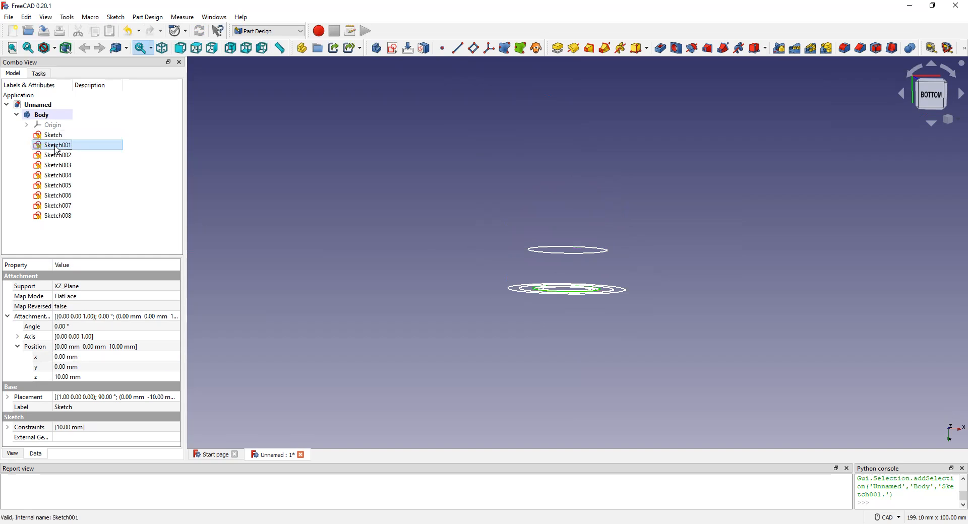
double_click(63, 379)
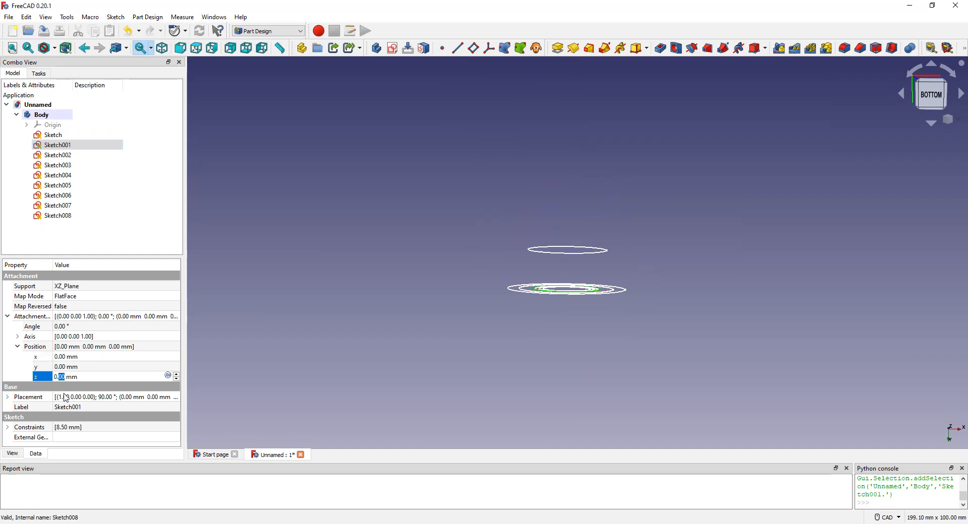
key(BackSpace)
key(BackSpace)
key(BackSpace)
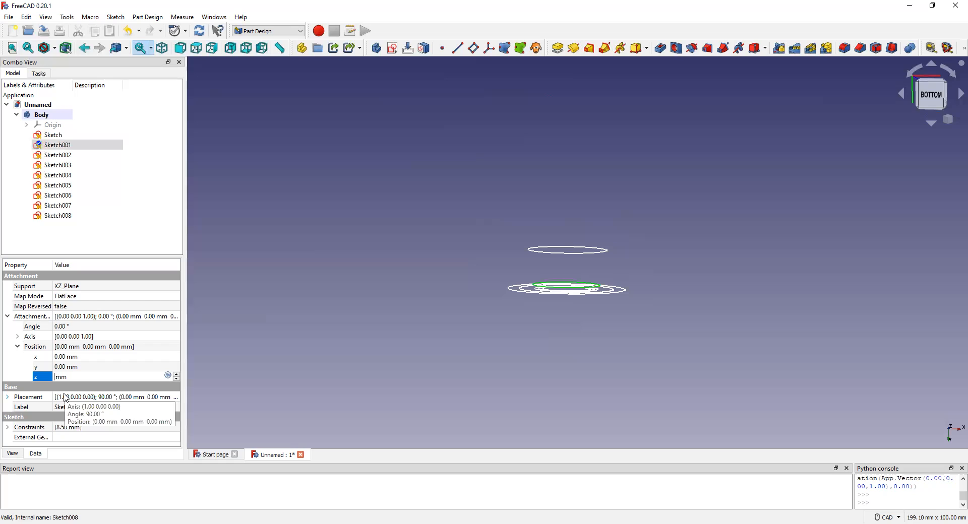
text(15)
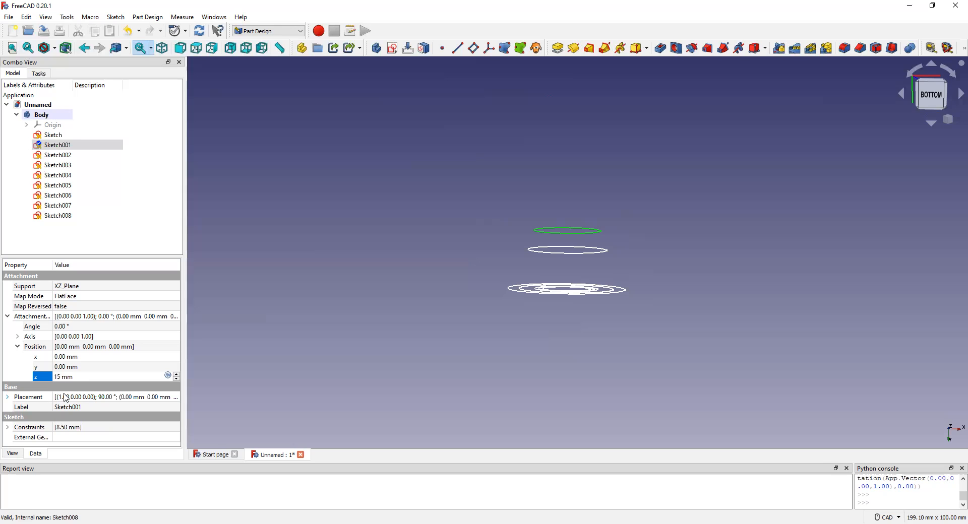
Set the z position of Sketch002's attachment offset to 20 mm.
double_click(59, 162)
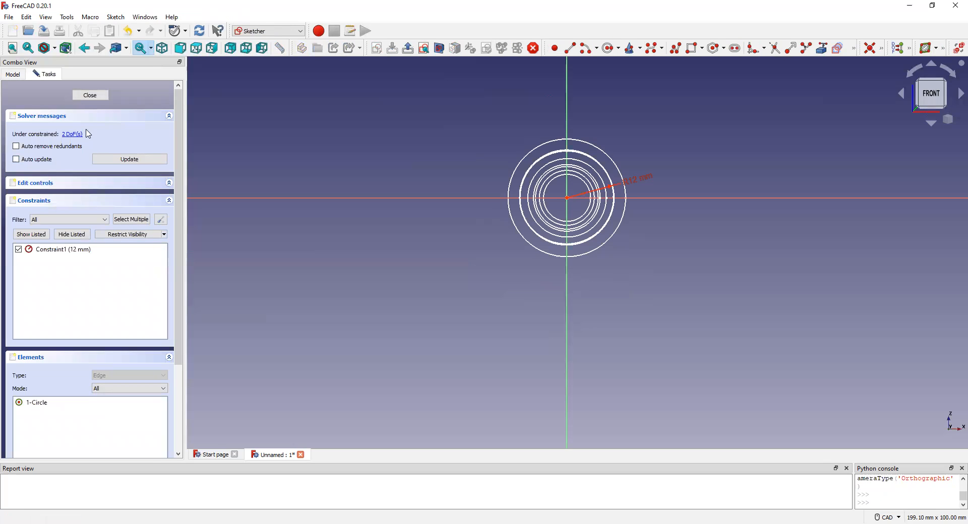
click(122, 162)
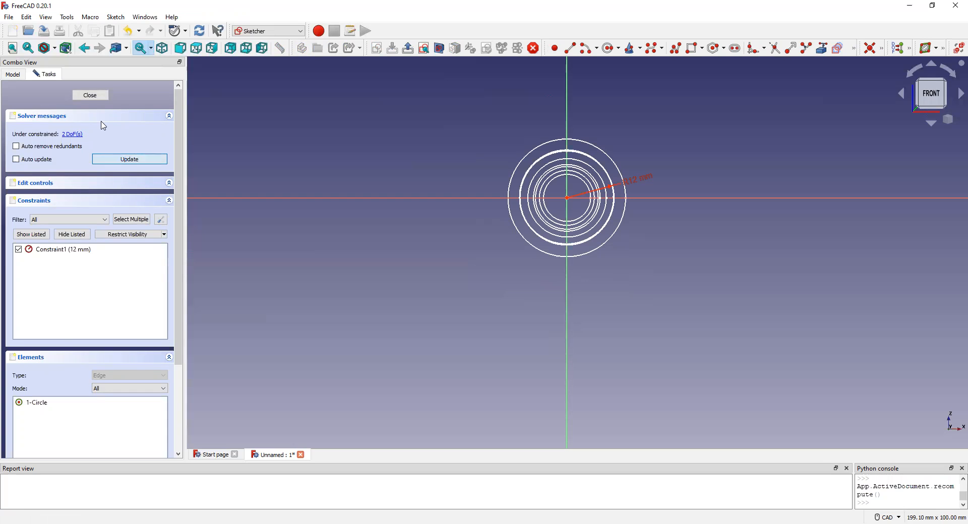
click(89, 96)
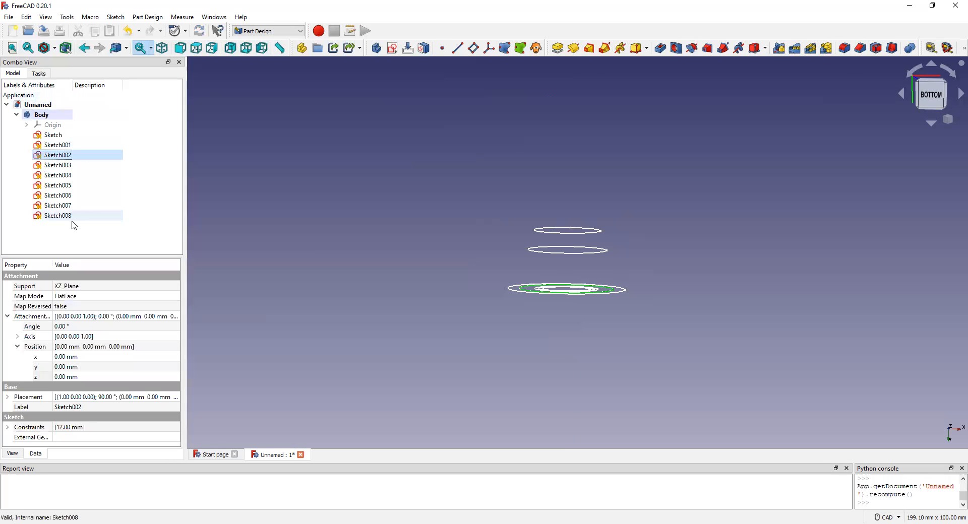
click(63, 377)
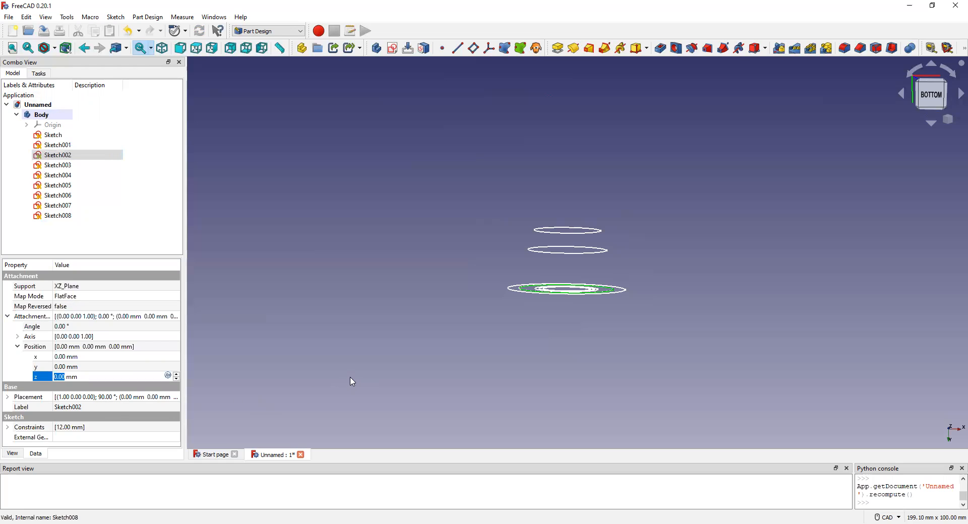
text(20)
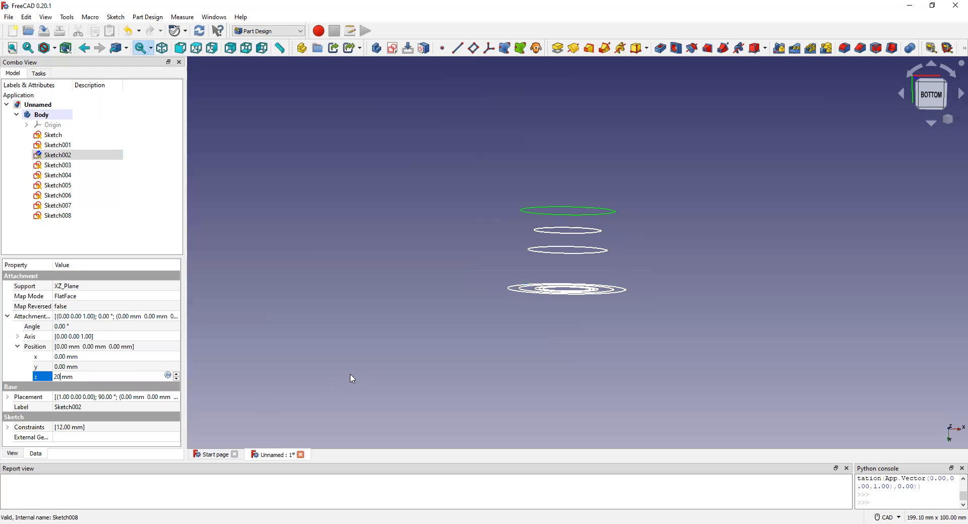
Set the z position of Sketch003's attachment offset to 25 mm.
click(73, 169)
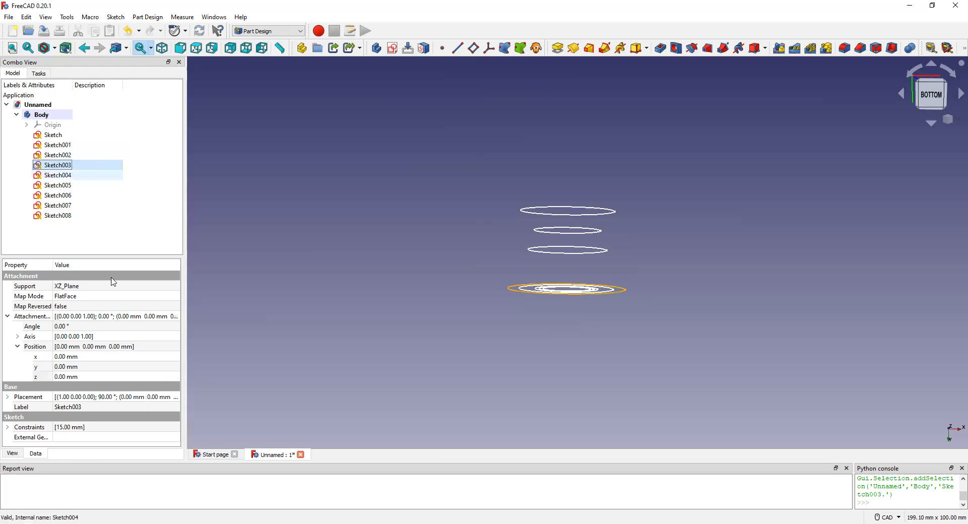
double_click(61, 377)
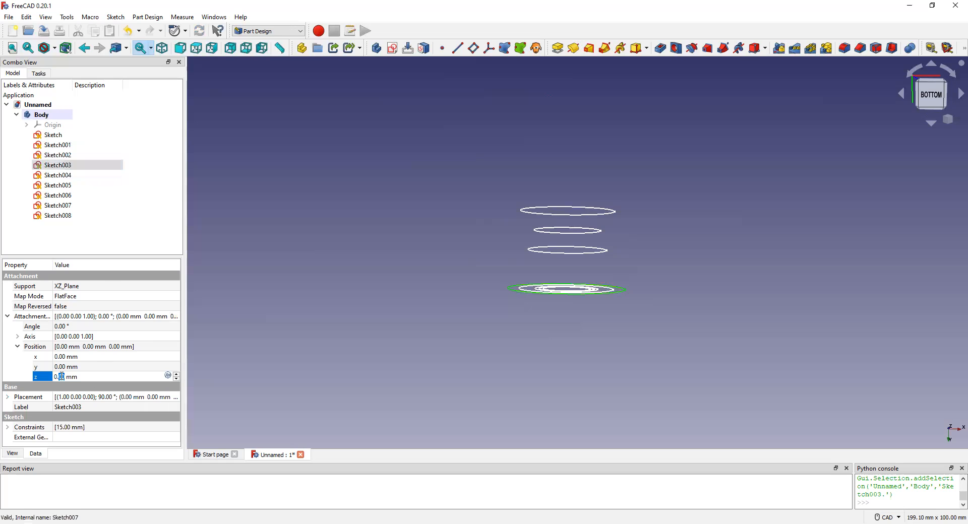
text(25)
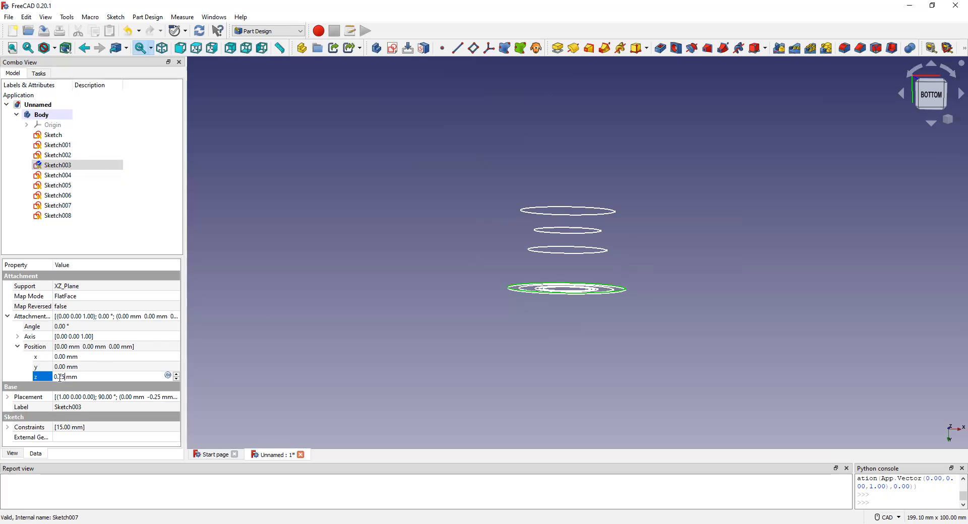
click(50, 381)
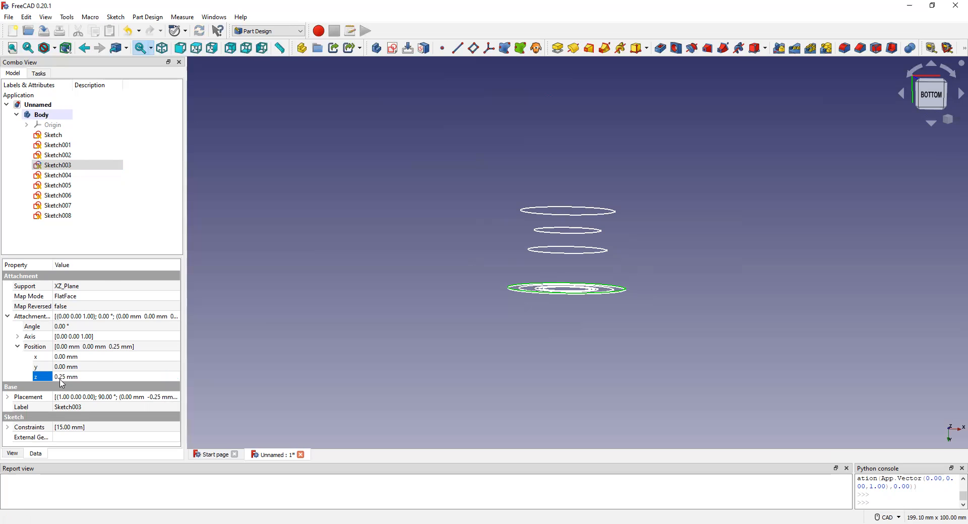
double_click(65, 377)
click(57, 377)
key(BackSpace)
key(BackSpace)
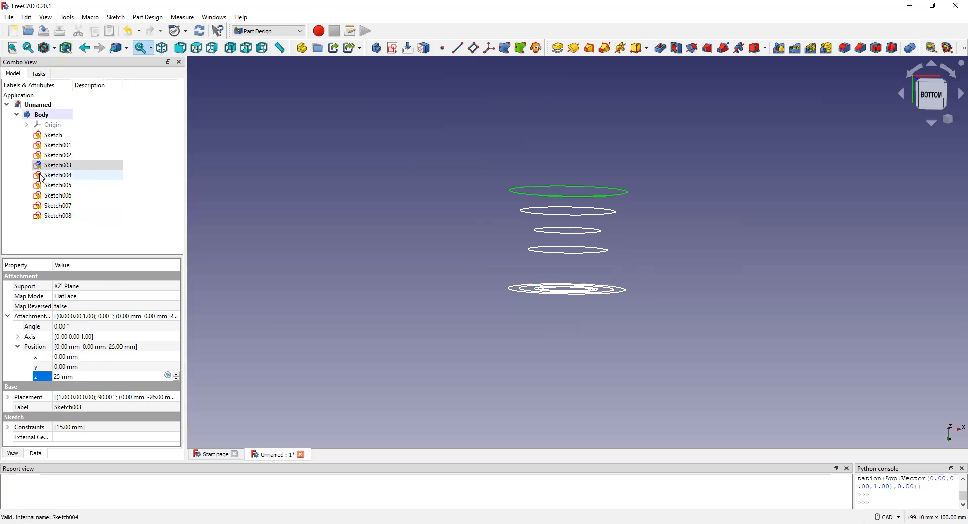
Look into Sketch004, then check the attachment offsets of the four raised circles one by one.
double_click(49, 176)
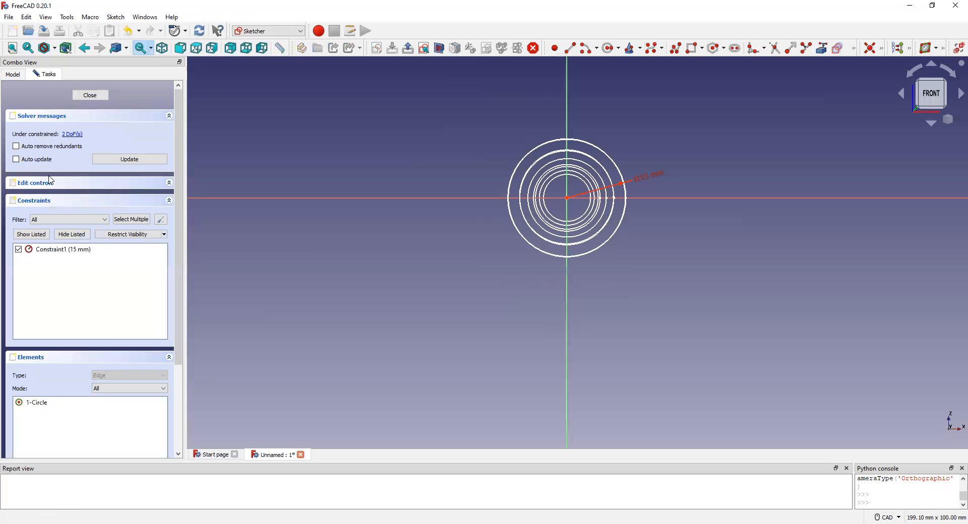
click(91, 95)
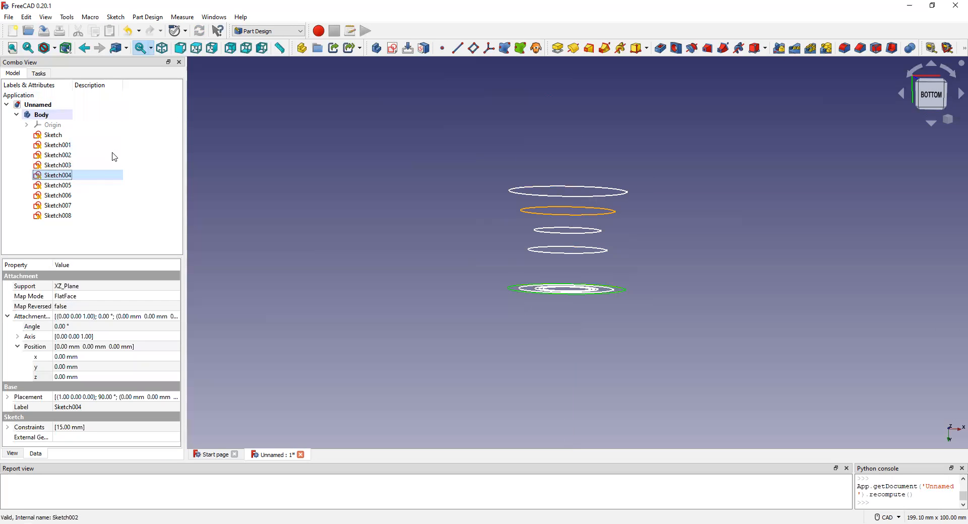
click(64, 377)
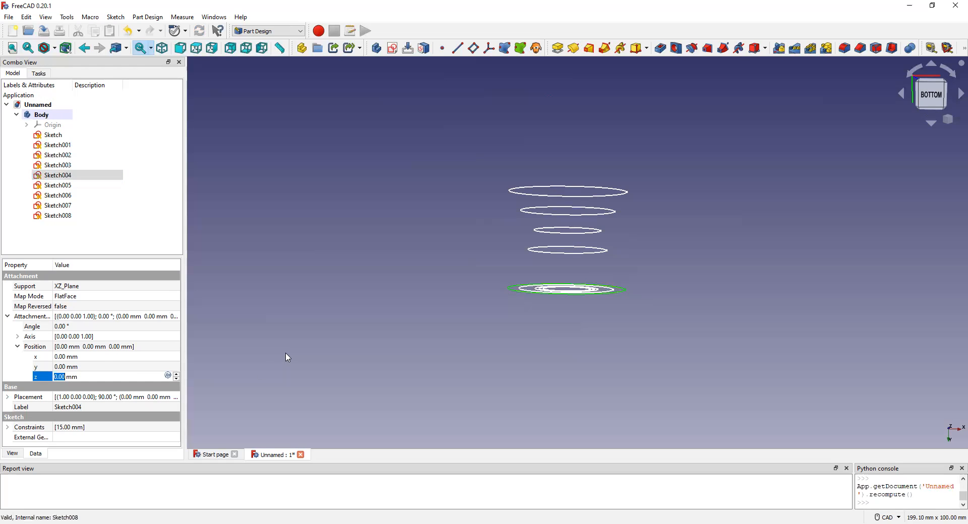
click(567, 255)
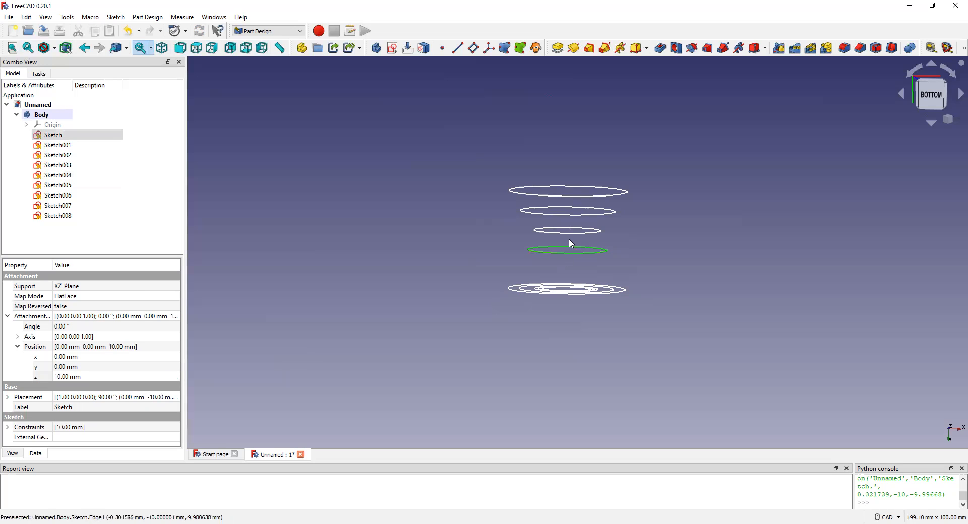
click(569, 233)
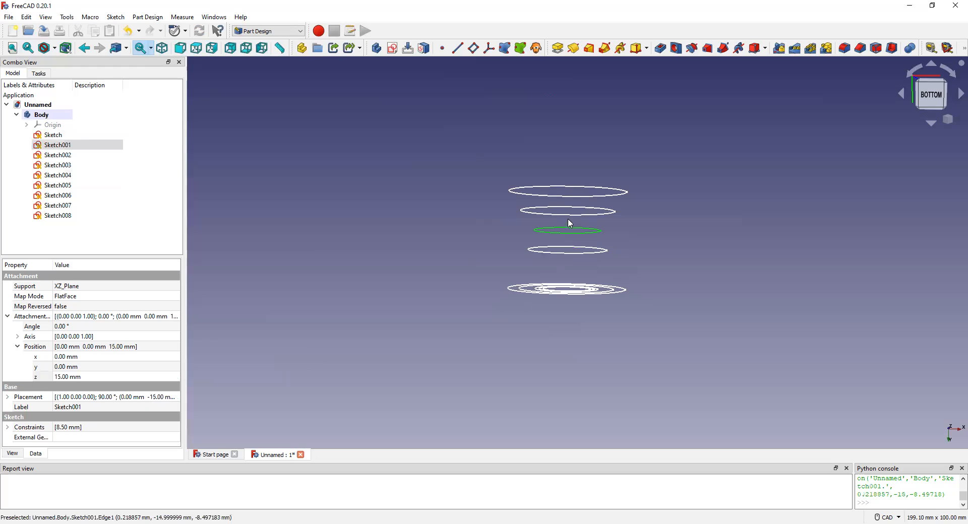
click(568, 216)
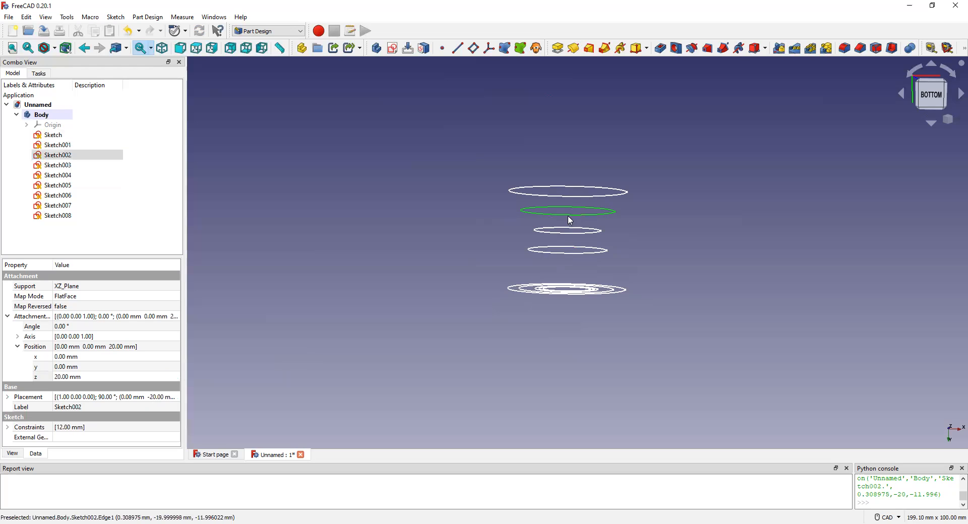
click(568, 197)
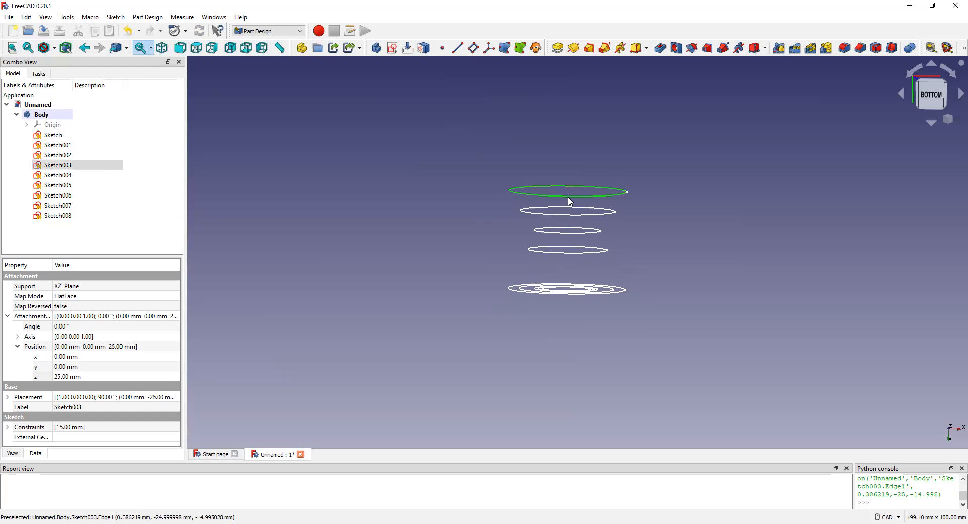
Set the z position of Sketch004's attachment offset to 30 mm.
click(57, 174)
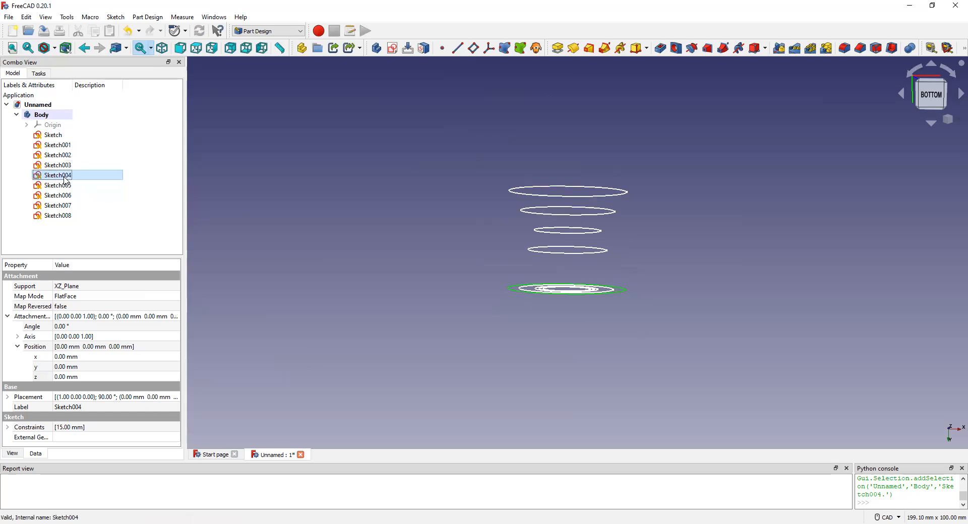
double_click(64, 378)
key(BackSpace)
key(BackSpace)
key(BackSpace)
text(30)
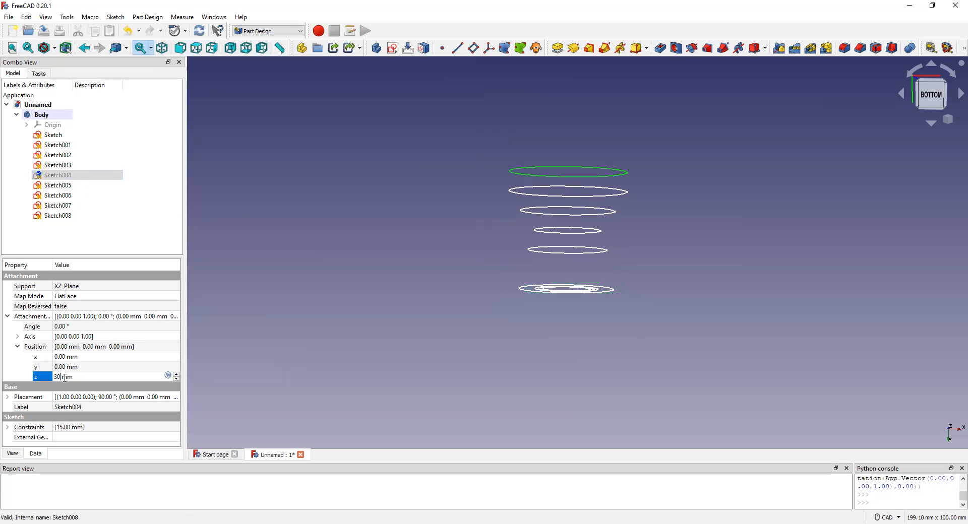
key(Return)
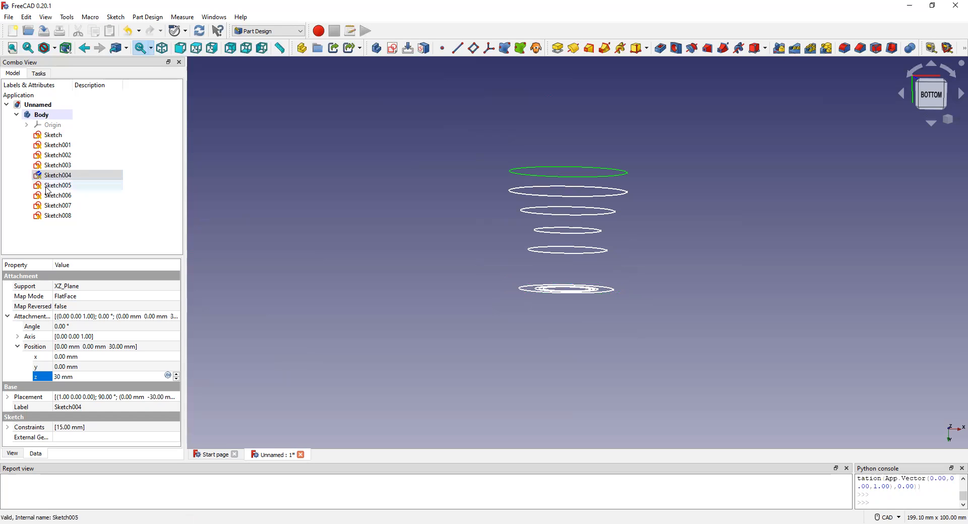
Set the z position of Sketch005's attachment offset to 35 mm.
double_click(58, 175)
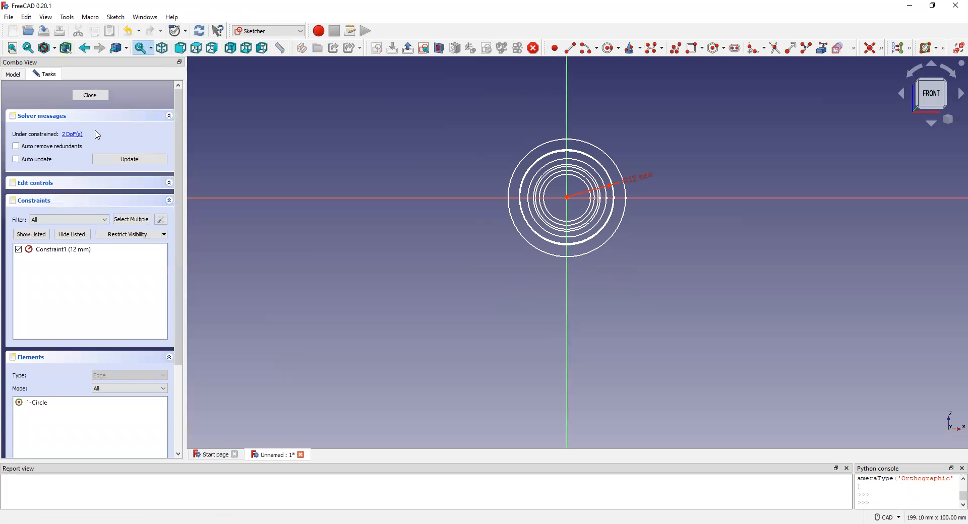
click(90, 96)
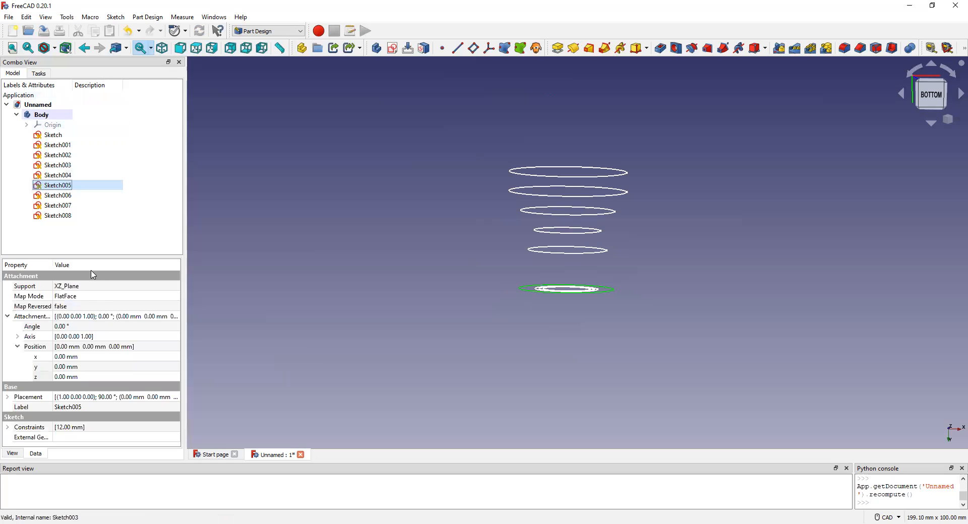
click(60, 378)
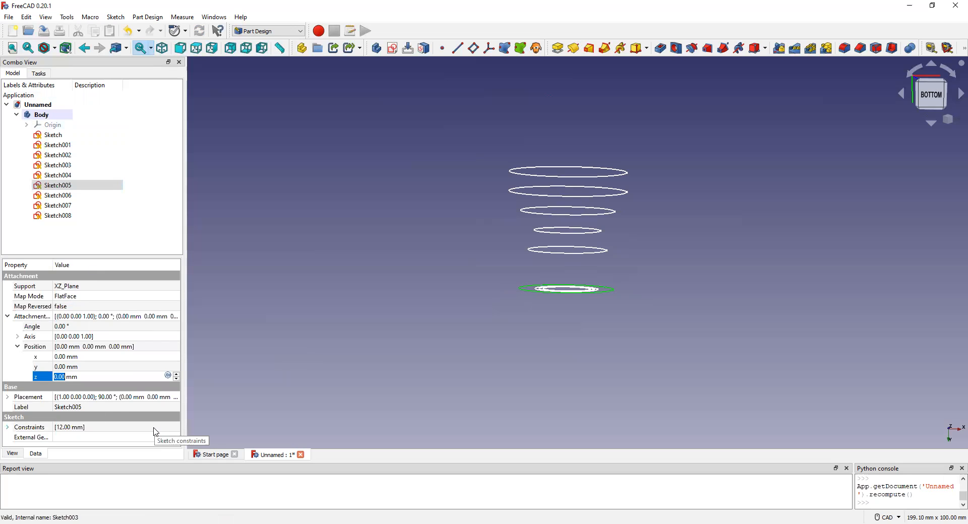
text(35)
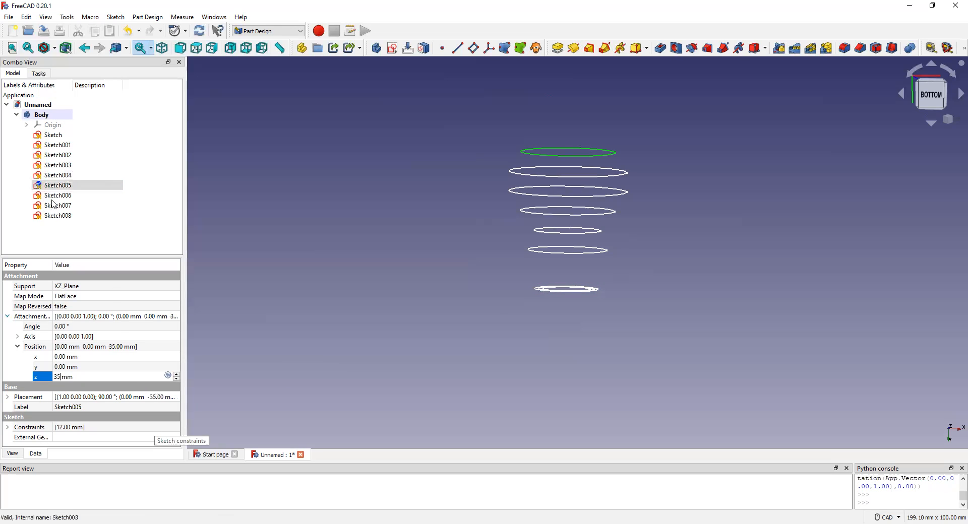
Set the z position of Sketch006's attachment offset to 40 mm.
click(73, 200)
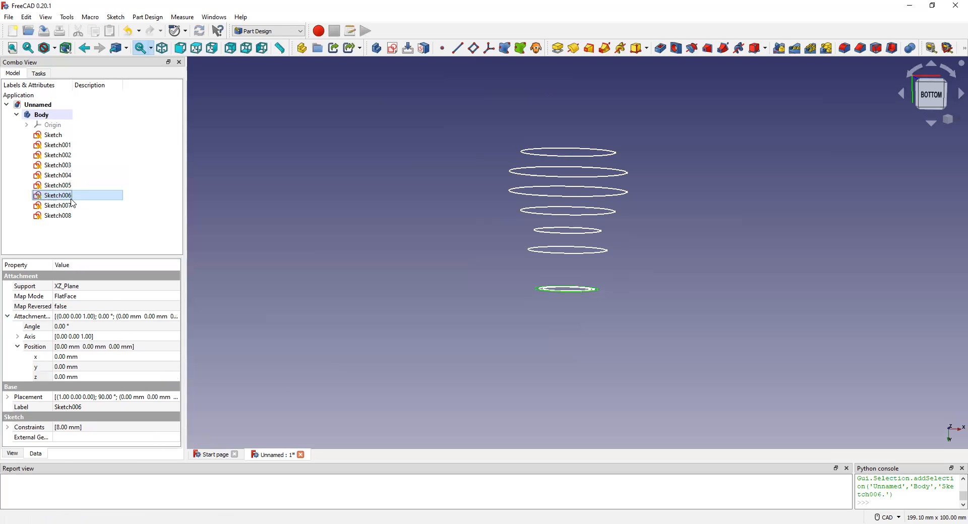
click(62, 379)
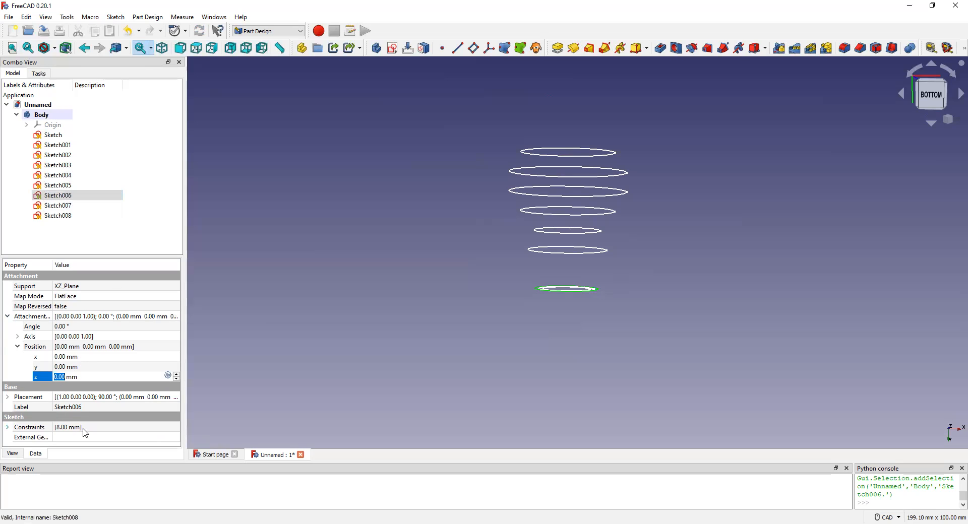
text(40)
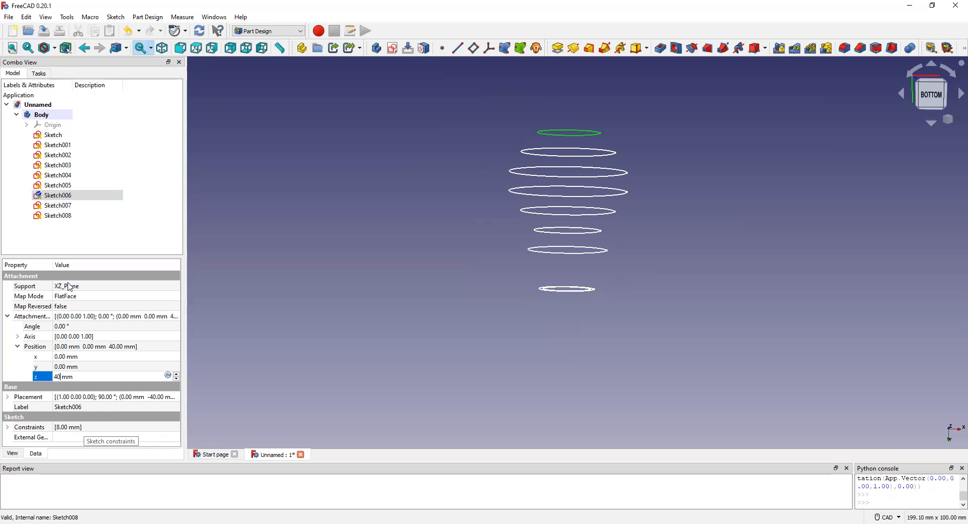
Set the z position of Sketch007's attachment offset to 45 mm.
double_click(71, 206)
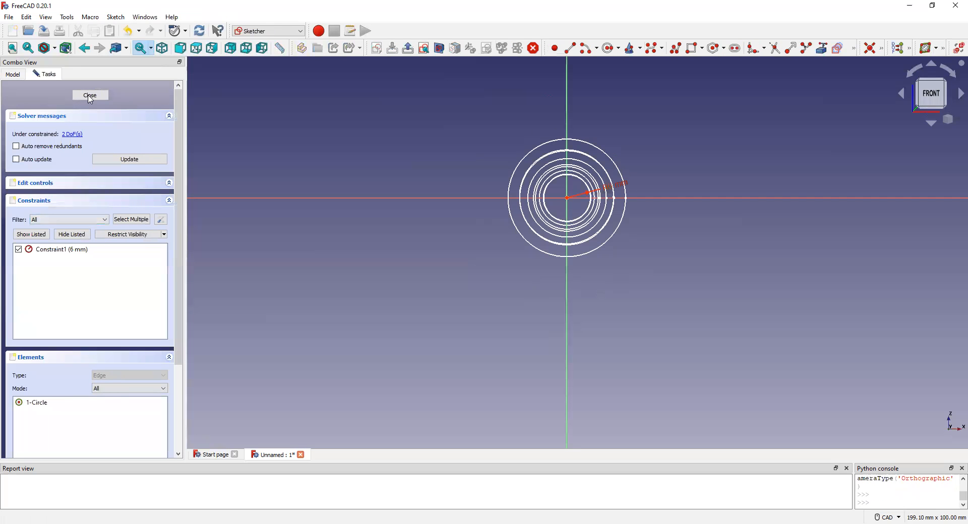
click(90, 95)
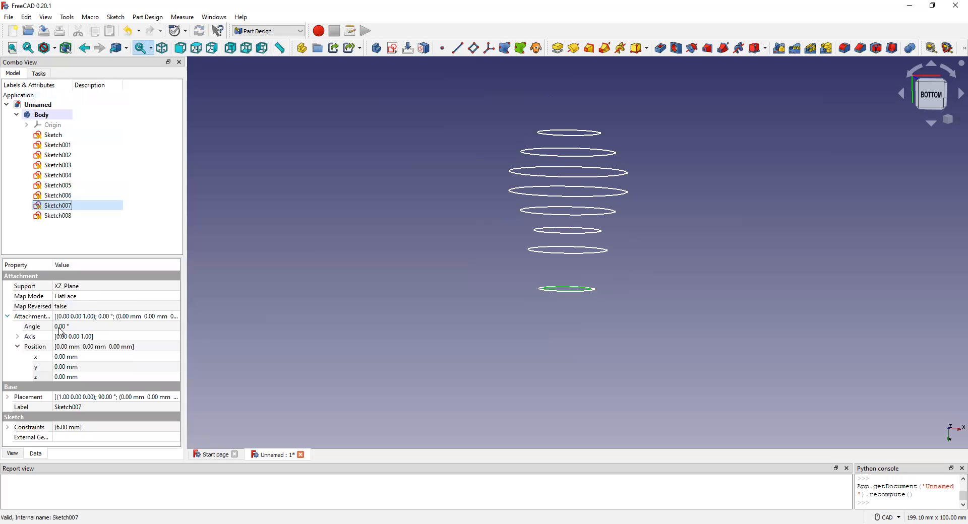
double_click(63, 377)
key(BackSpace)
key(BackSpace)
key(BackSpace)
text(45)
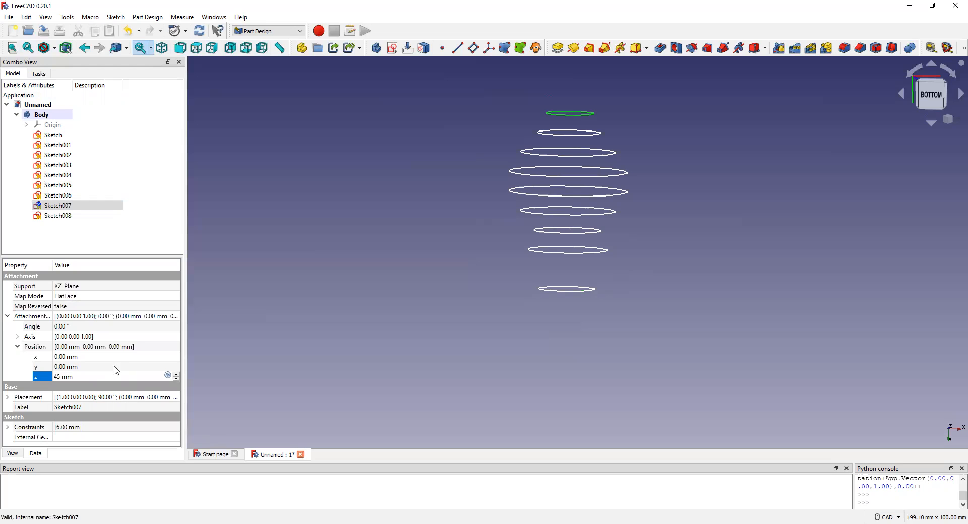
Set the z position of Sketch008's attachment offset to 50 mm.
click(64, 216)
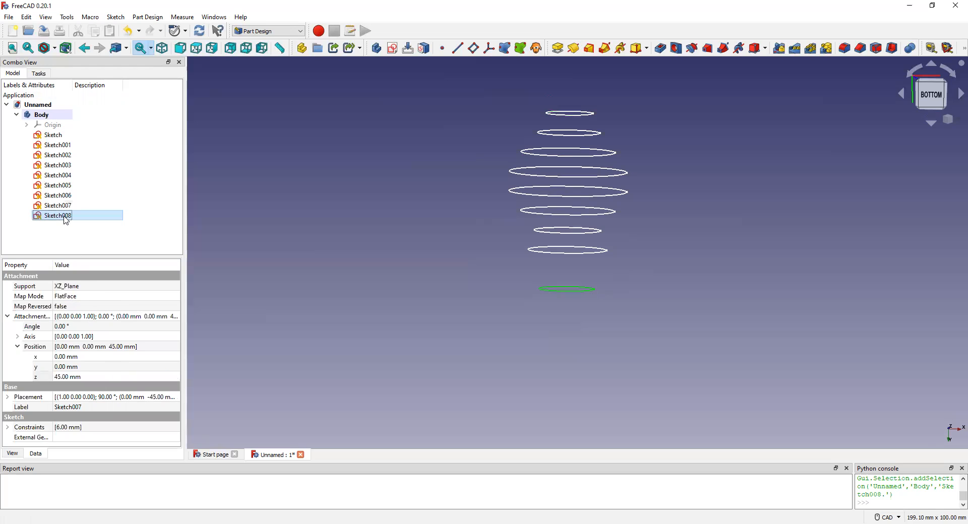
double_click(64, 377)
key(BackSpace)
key(BackSpace)
key(BackSpace)
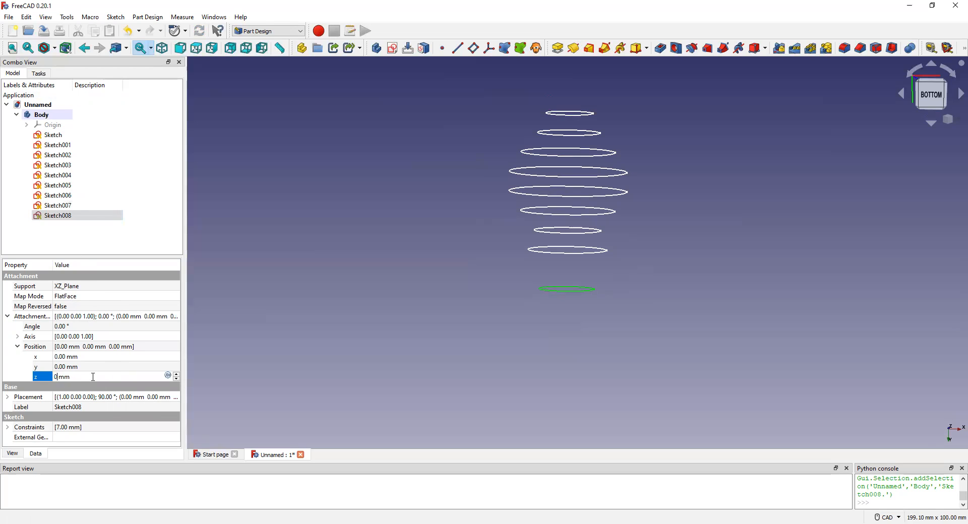
text(50)
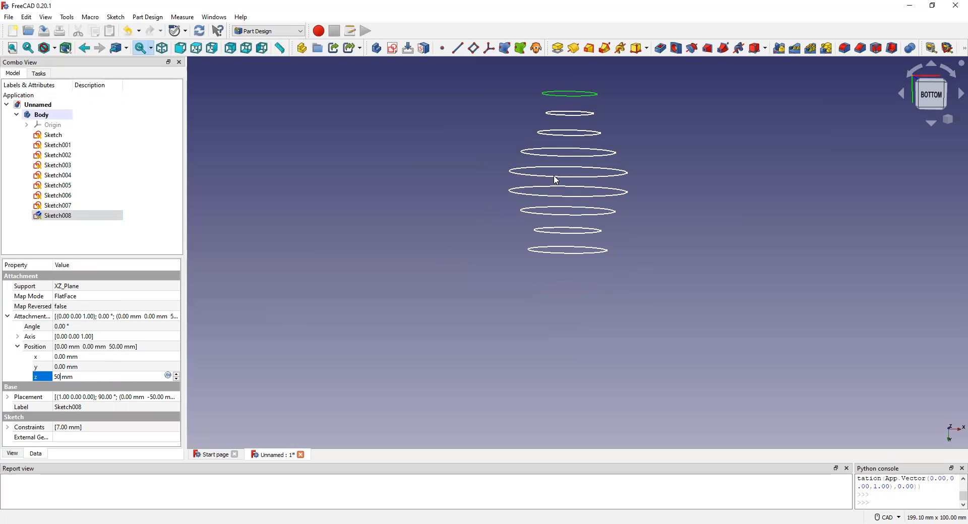
Clear the selection of the topmost circle and switch to the Part workbench.
scroll(580, 93, up, 1)
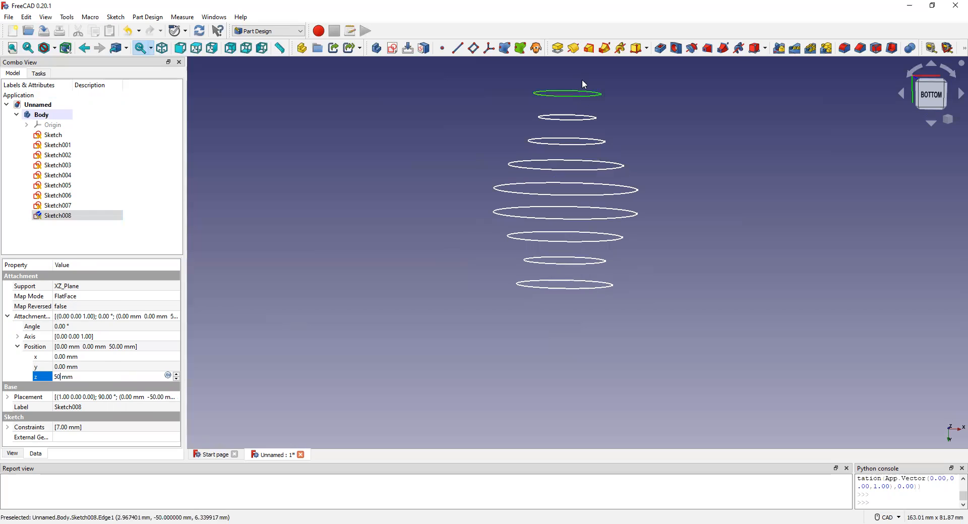
scroll(574, 86, up, 1)
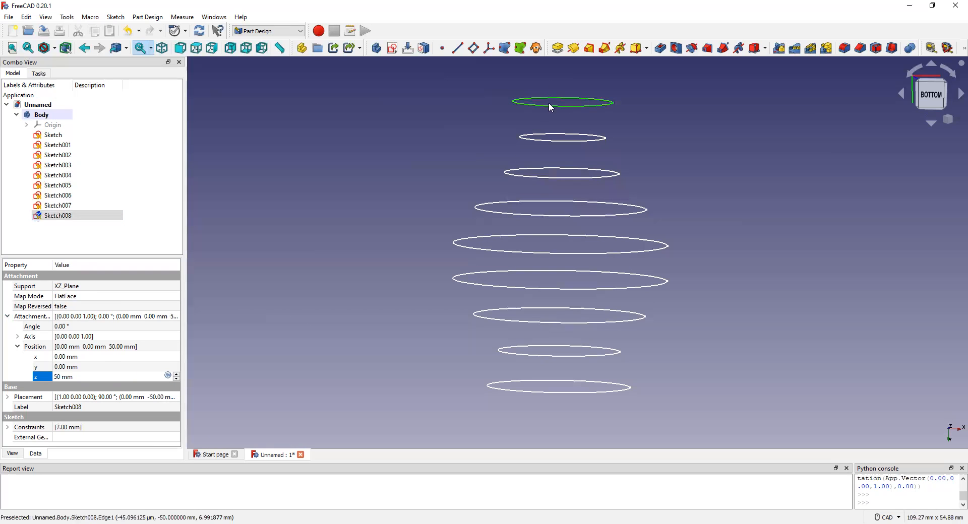
scroll(545, 126, up, 1)
scroll(542, 128, down, 2)
scroll(531, 99, up, 2)
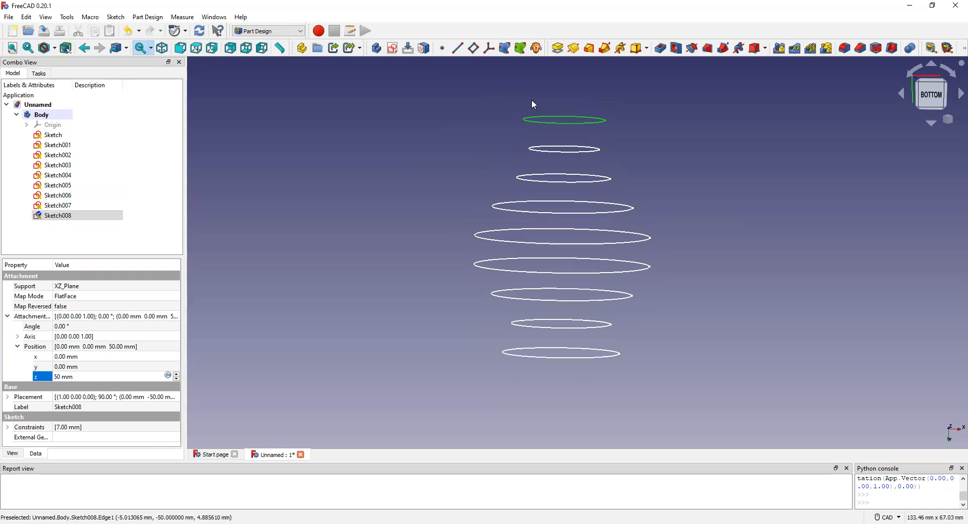
click(461, 121)
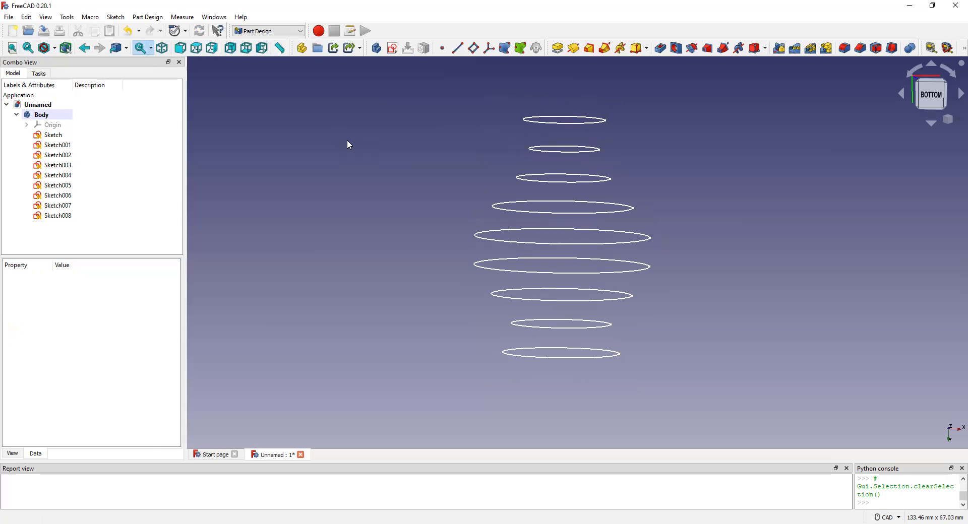
click(302, 32)
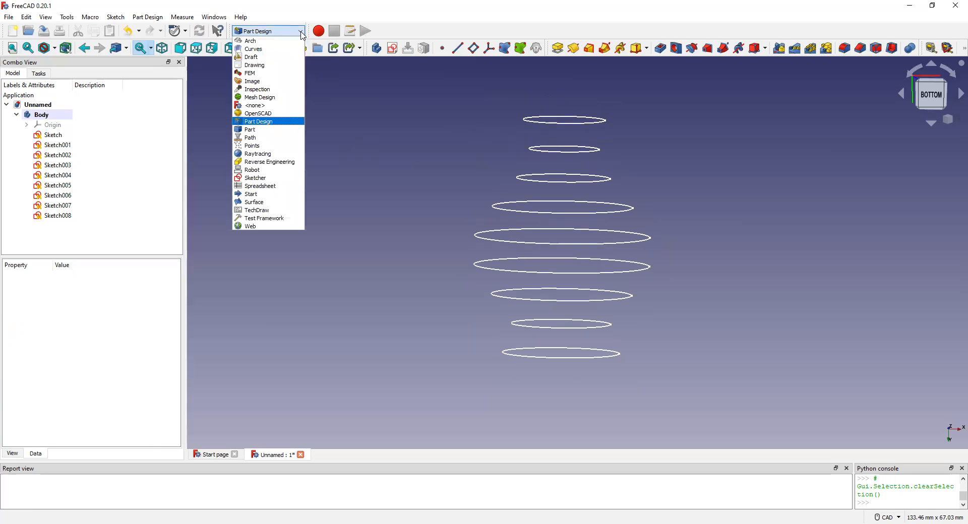
click(266, 129)
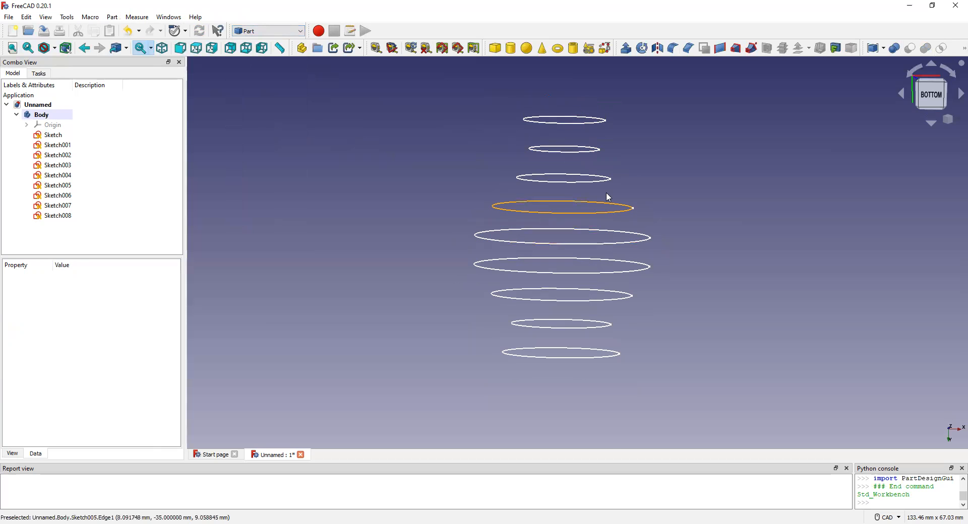
Look into the lowest circle's sketch to check its radius constraint, leaving that sketch selected.
scroll(606, 192, up, 2)
scroll(598, 187, down, 3)
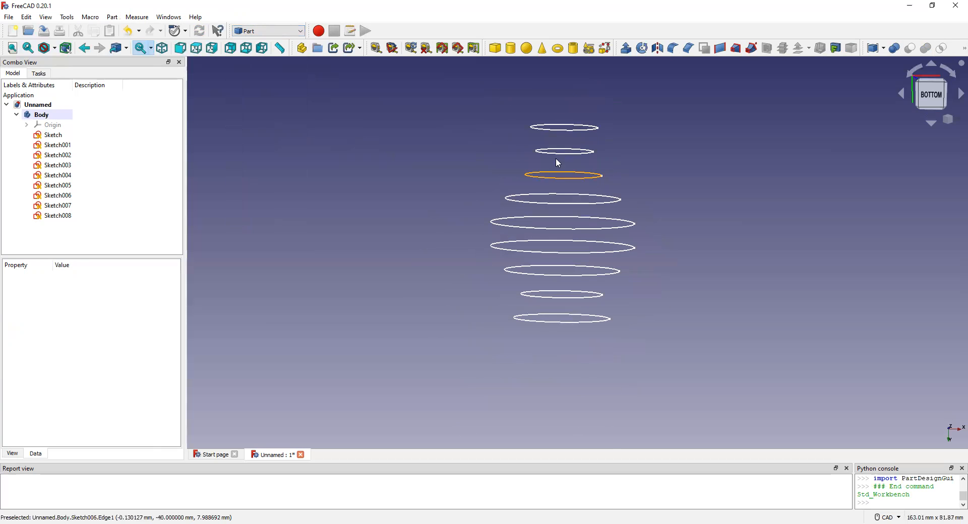
scroll(549, 139, up, 1)
scroll(549, 138, up, 2)
scroll(549, 139, down, 3)
double_click(101, 134)
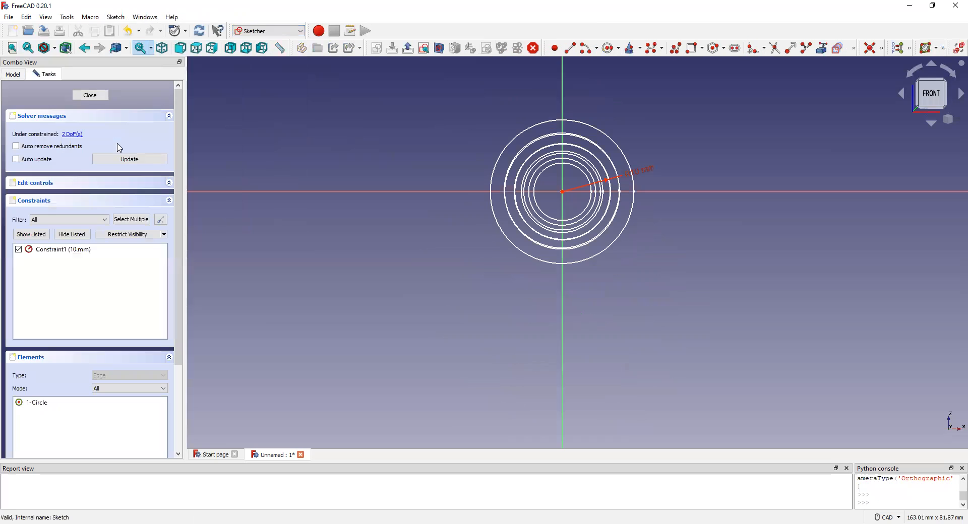
click(93, 97)
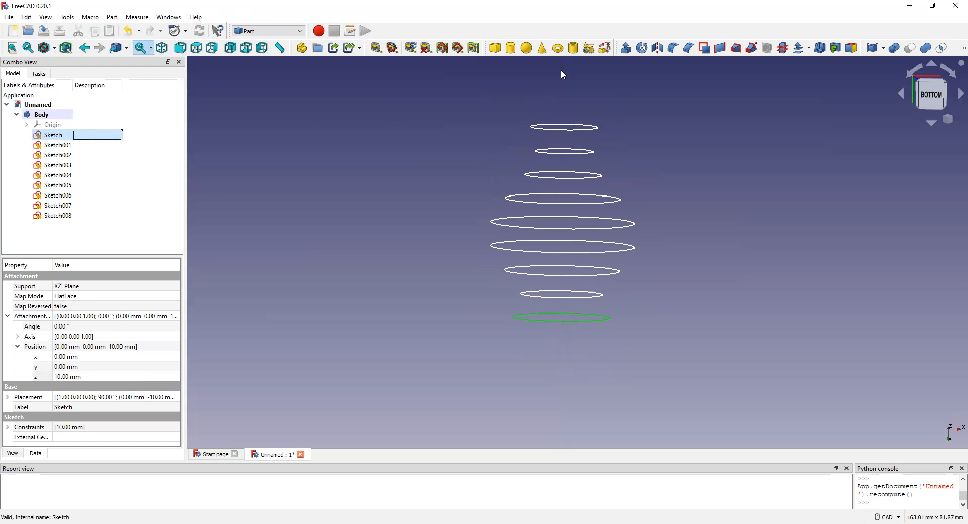
Start a Loft and add Sketch, Sketch001, Sketch002 and Sketch003, in that order, as its profiles.
click(736, 49)
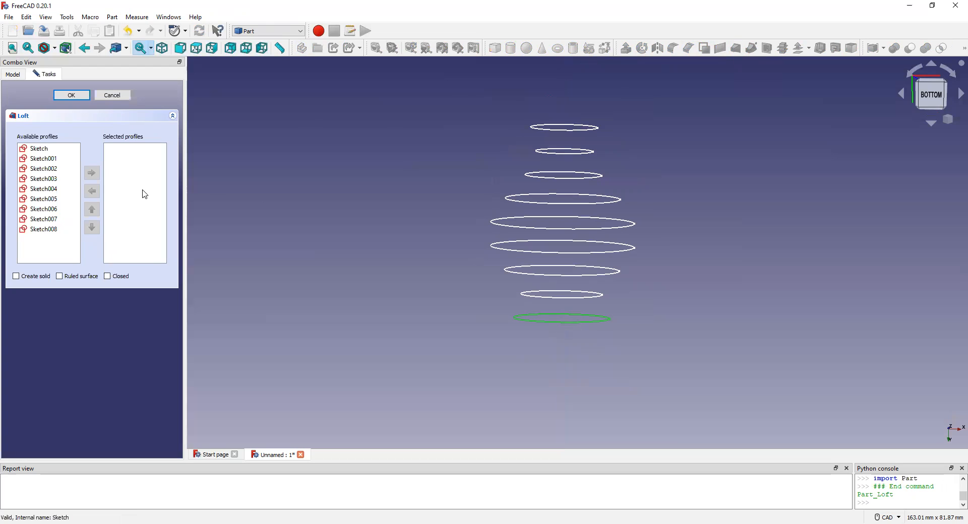
click(48, 149)
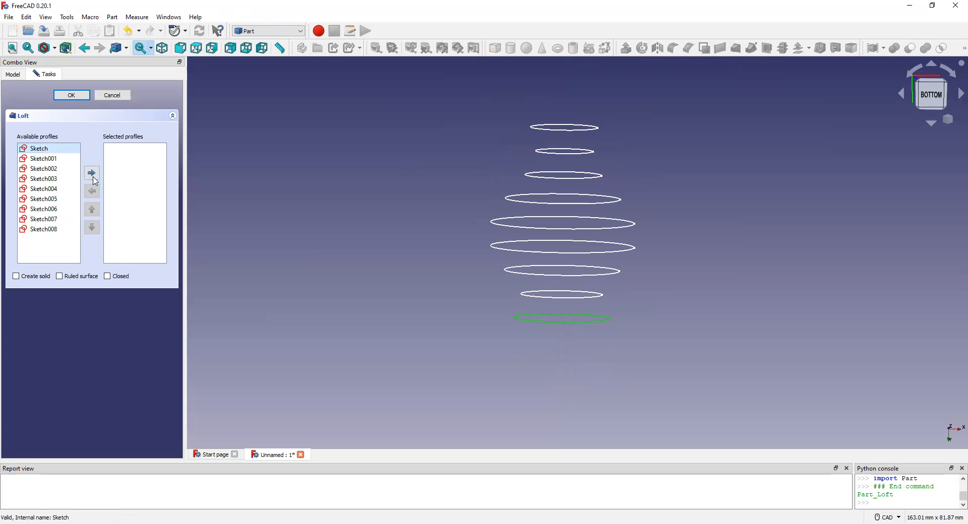
click(91, 173)
click(43, 149)
click(91, 173)
click(42, 149)
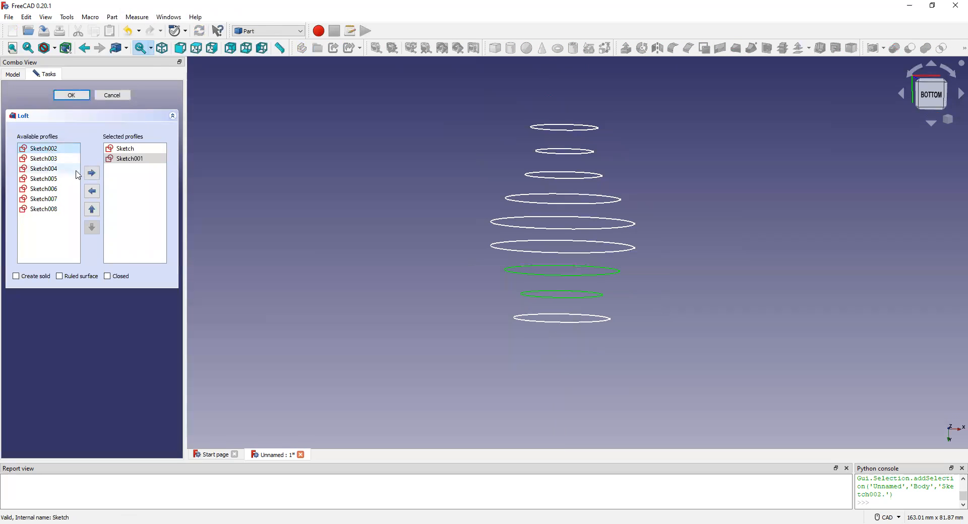
click(91, 173)
click(43, 148)
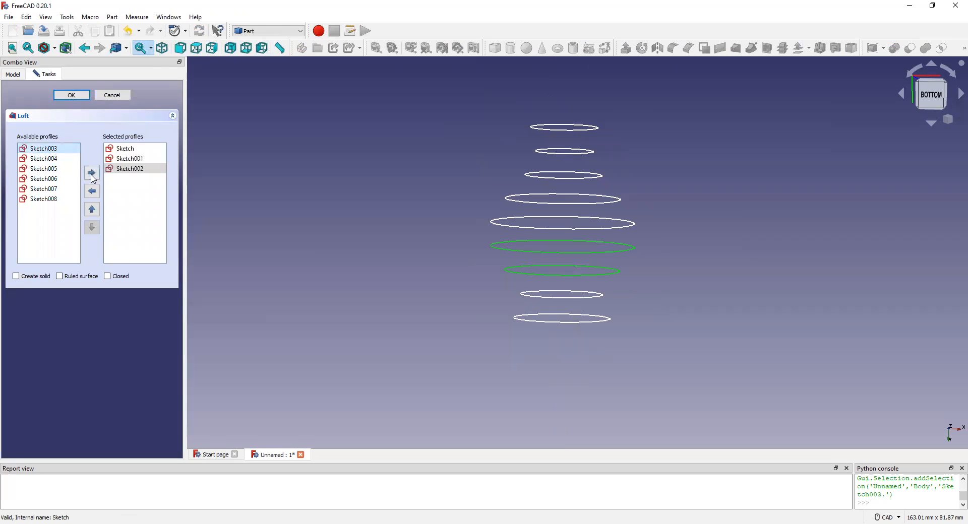
click(91, 173)
Add Sketch004 through Sketch008 in order to the loft's profiles and create the loft without the solid option.
click(44, 148)
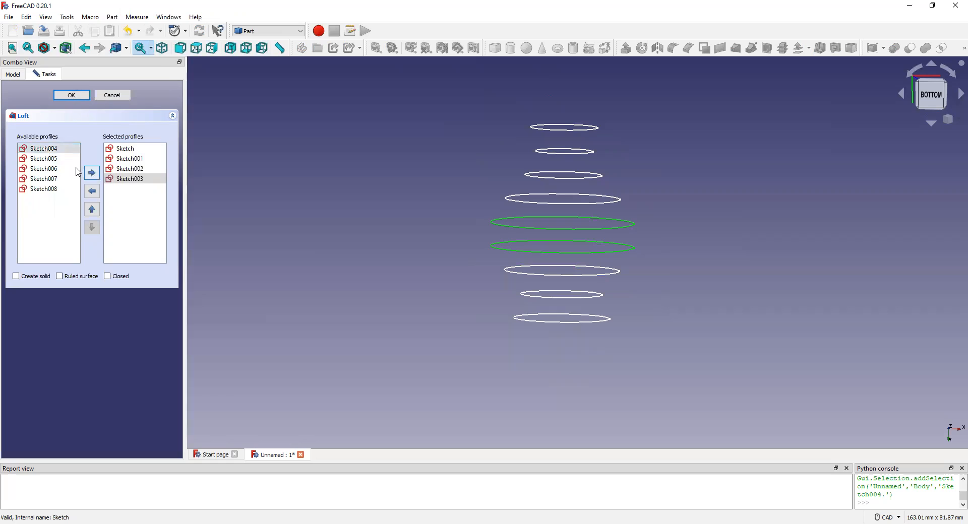
click(91, 173)
click(91, 173)
click(43, 149)
click(91, 173)
click(44, 148)
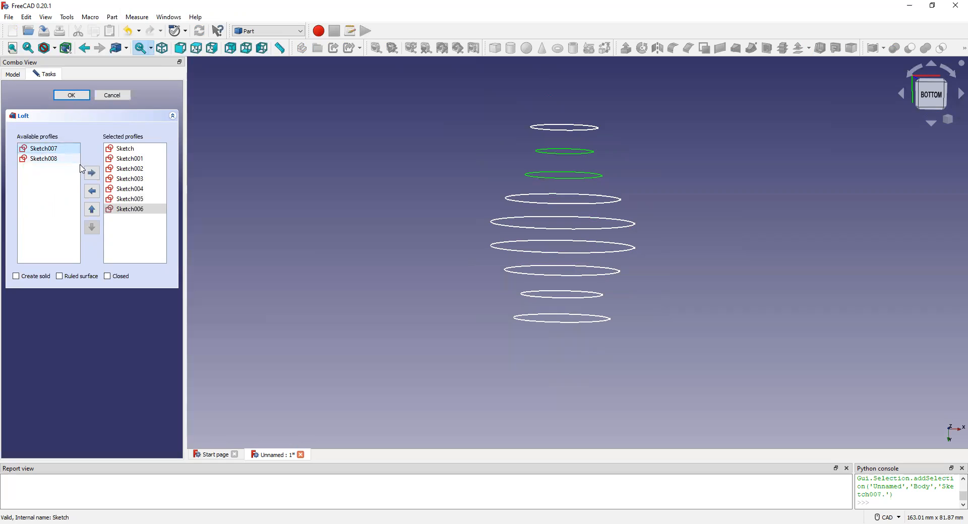
click(91, 173)
click(43, 149)
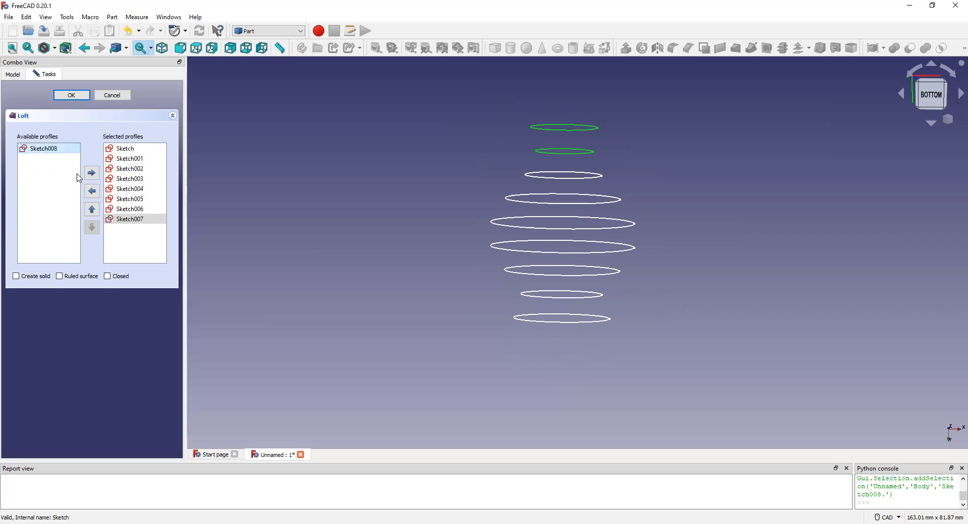
click(90, 174)
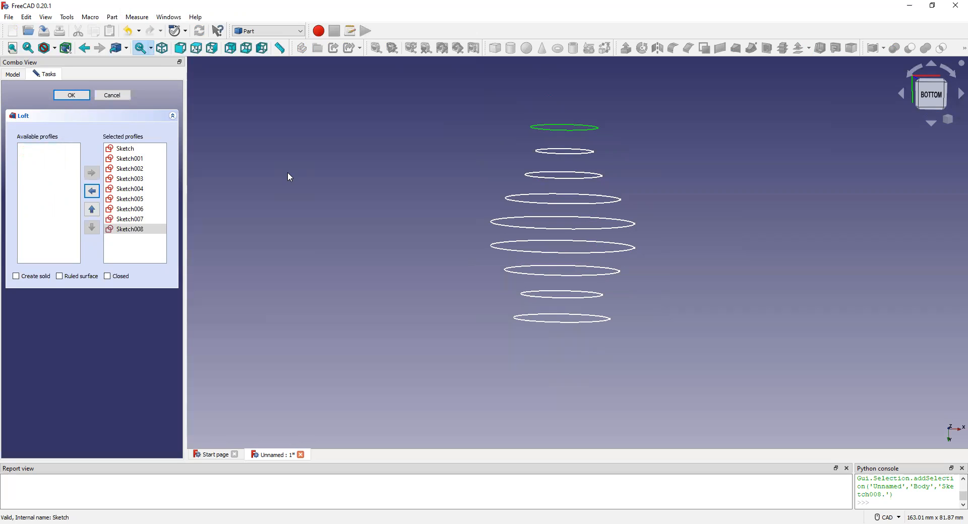
click(79, 95)
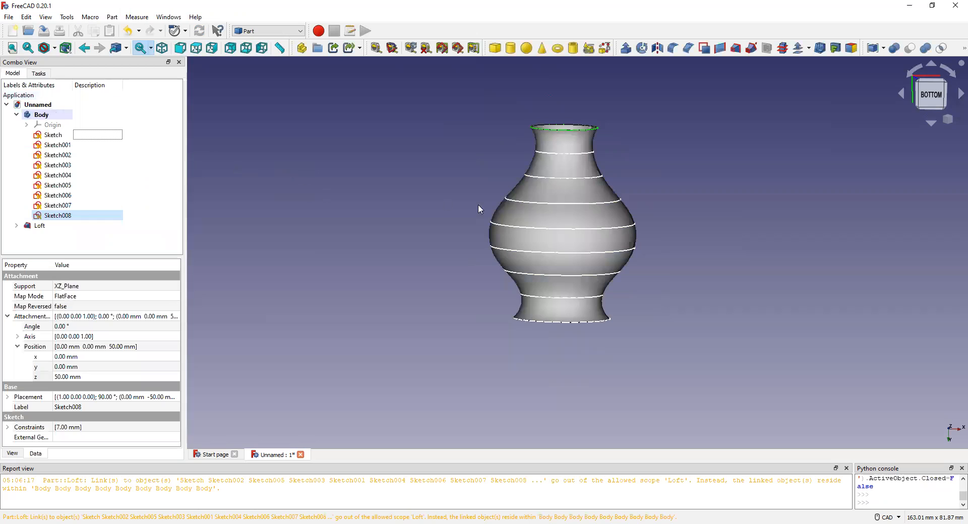
Examine the lofted vase from the side and from below, and clear the selection of Sketch008.
scroll(566, 194, up, 3)
scroll(566, 195, down, 2)
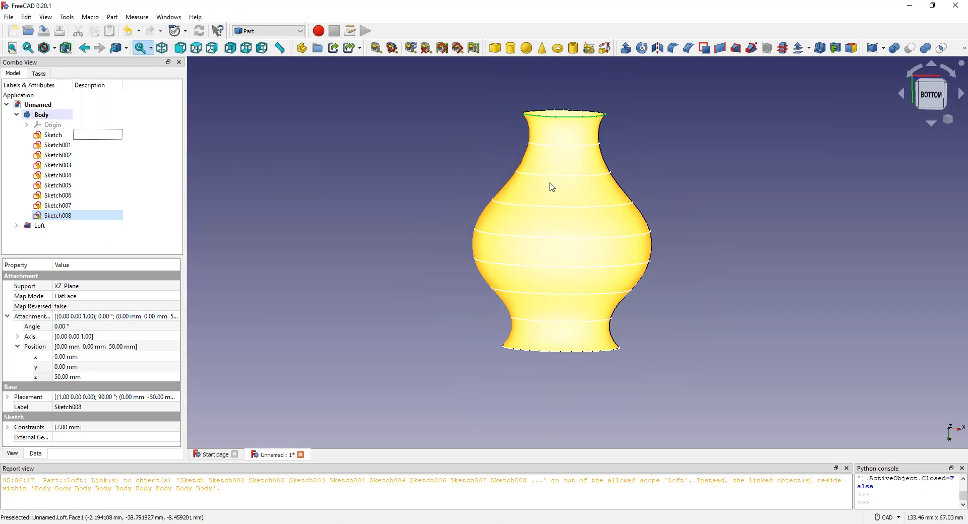
mouse_move(564, 205)
middle_down()
mouse_move(580, 263)
mouse_move(572, 298)
mouse_move(519, 272)
mouse_move(573, 233)
mouse_move(579, 181)
mouse_move(571, 192)
middle_up()
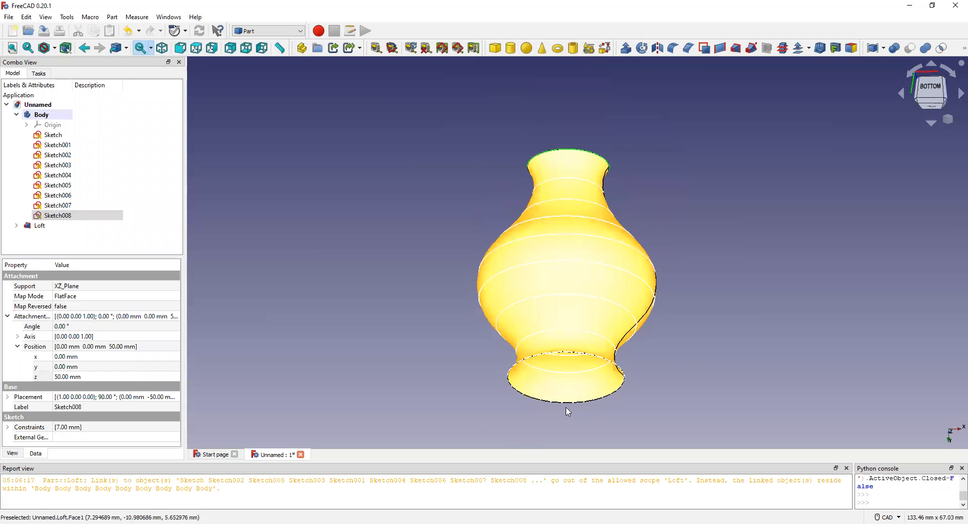
scroll(566, 403, up, 5)
scroll(573, 337, down, 5)
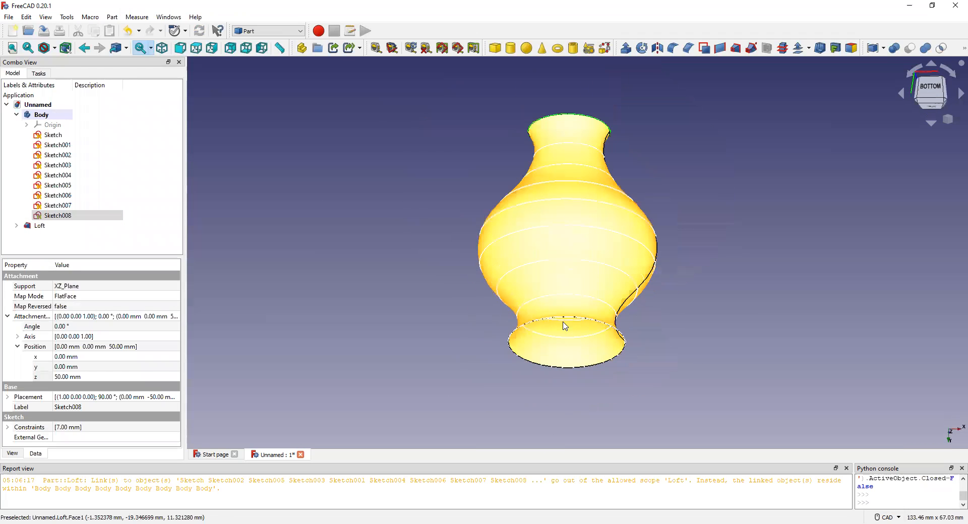
click(244, 193)
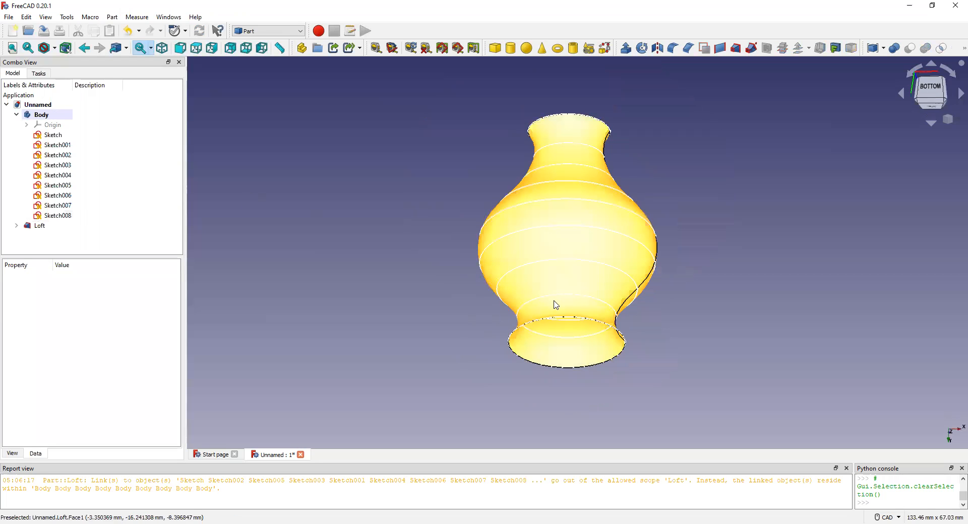
Start a 3D Offset on the Loft with its offset at 1.00 mm.
middle_drag(584, 317, 484, 309)
scroll(595, 330, up, 4)
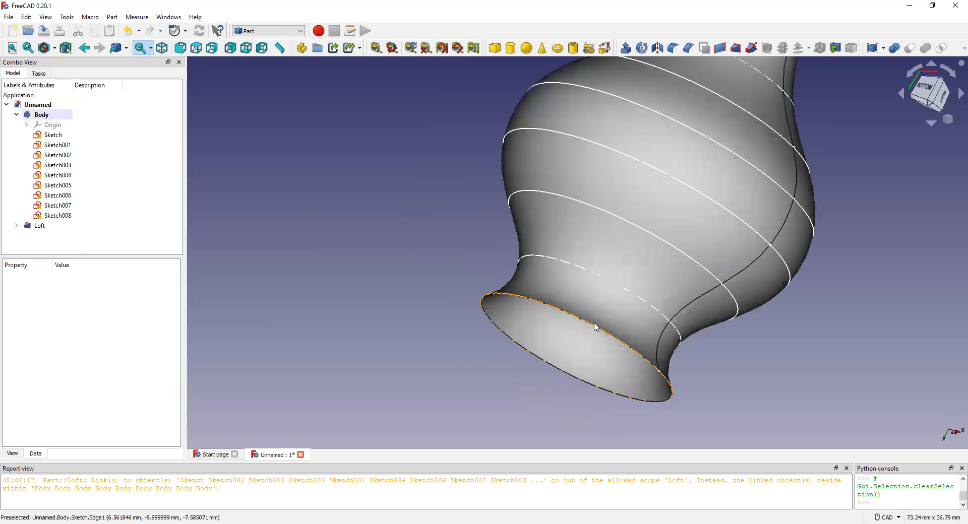
scroll(590, 330, up, 2)
scroll(591, 330, down, 5)
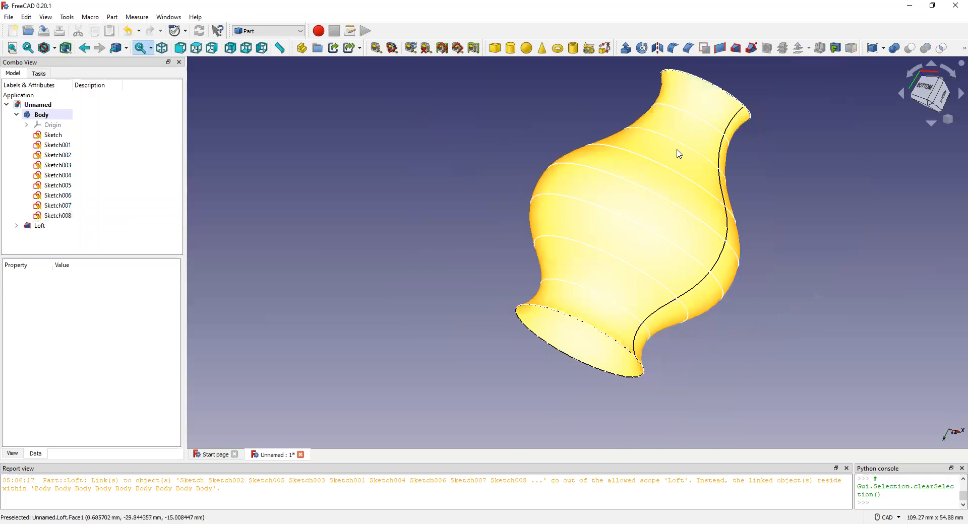
middle_drag(667, 212, 553, 225)
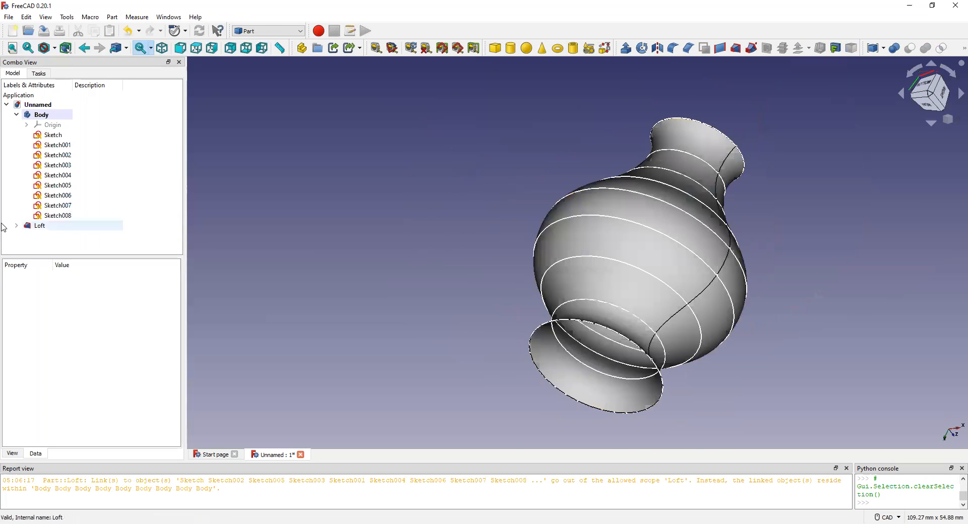
click(35, 226)
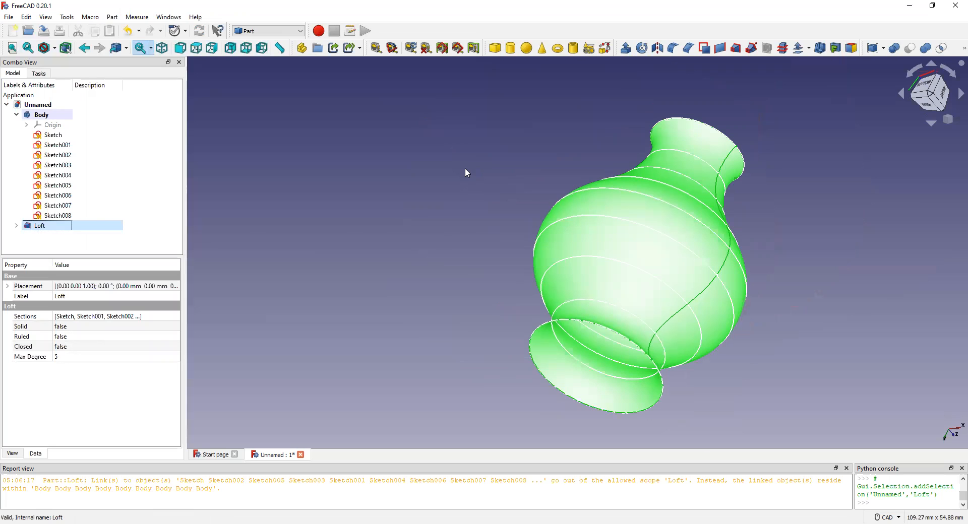
click(799, 49)
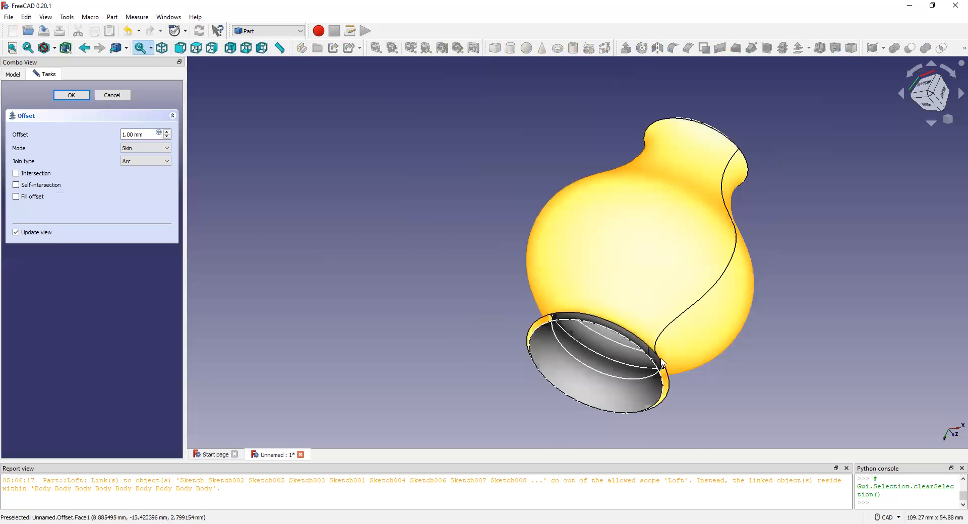
Inspect the gap between the two skins at the vase's foot and enable Fill offset.
scroll(657, 371, up, 3)
scroll(657, 370, up, 2)
scroll(641, 333, down, 4)
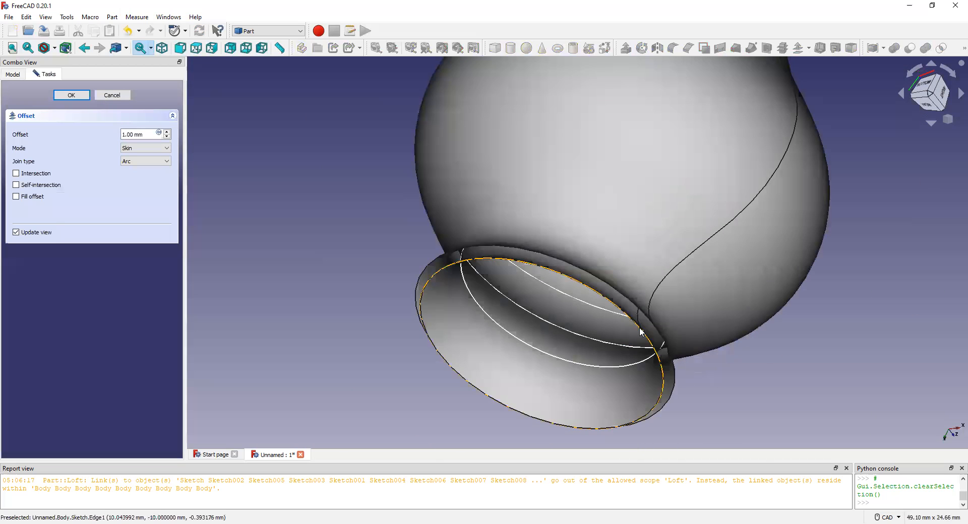
scroll(643, 332, up, 4)
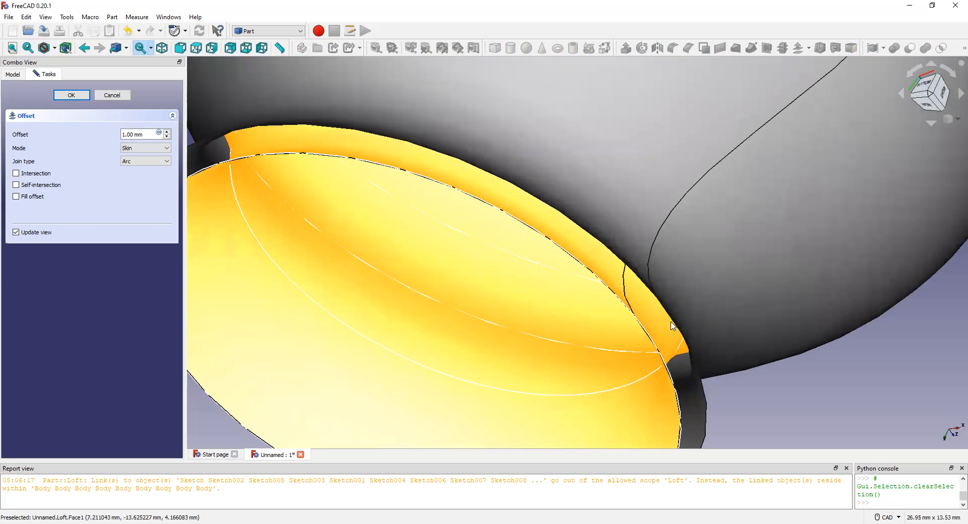
scroll(410, 188, down, 3)
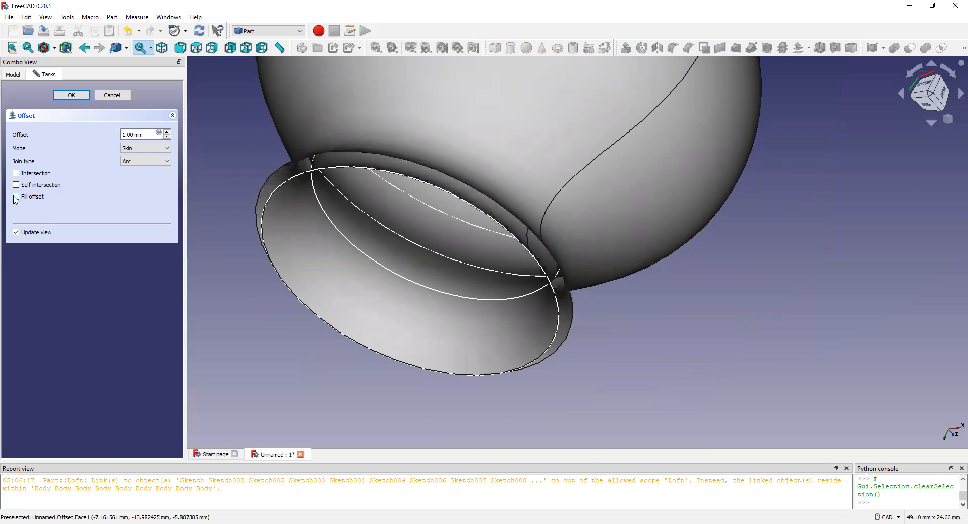
scroll(350, 169, up, 2)
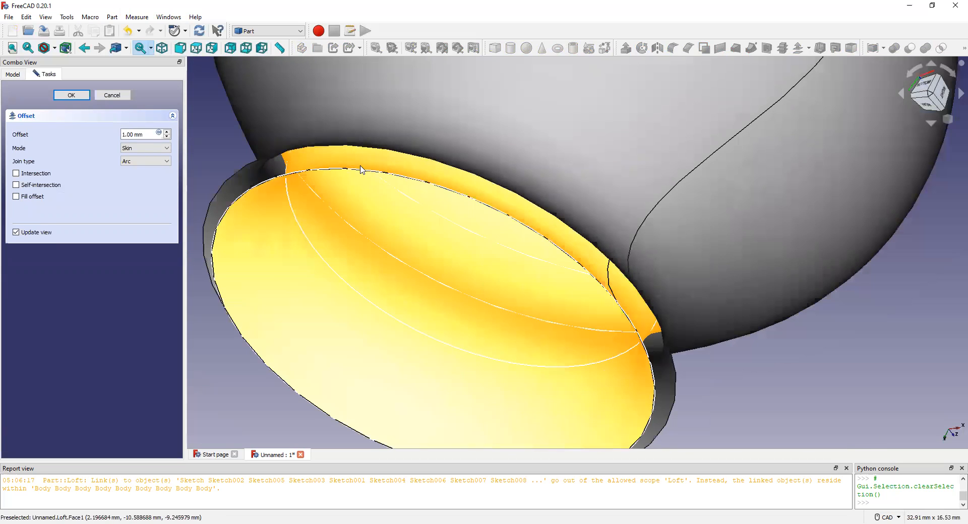
click(16, 197)
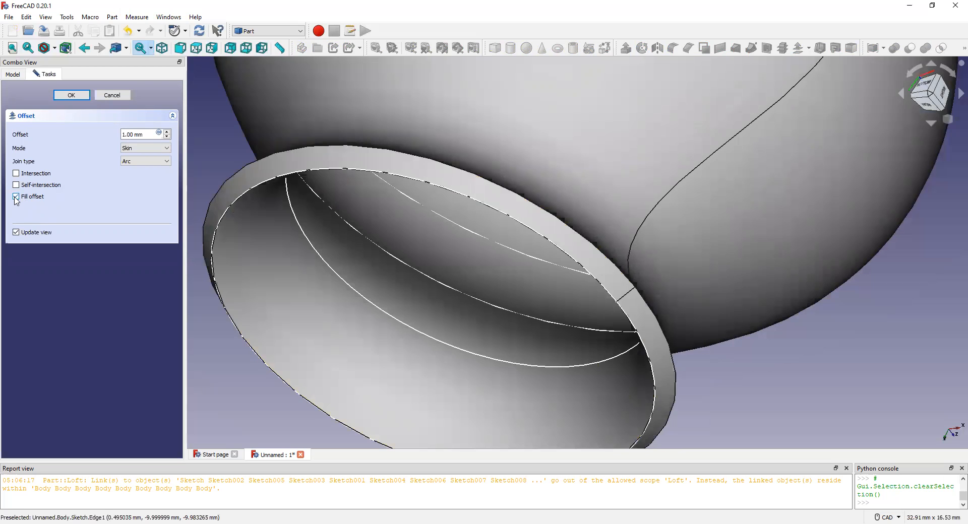
Increase the offset to 1.40 mm to thicken the vase wall.
scroll(422, 203, down, 6)
scroll(420, 200, down, 1)
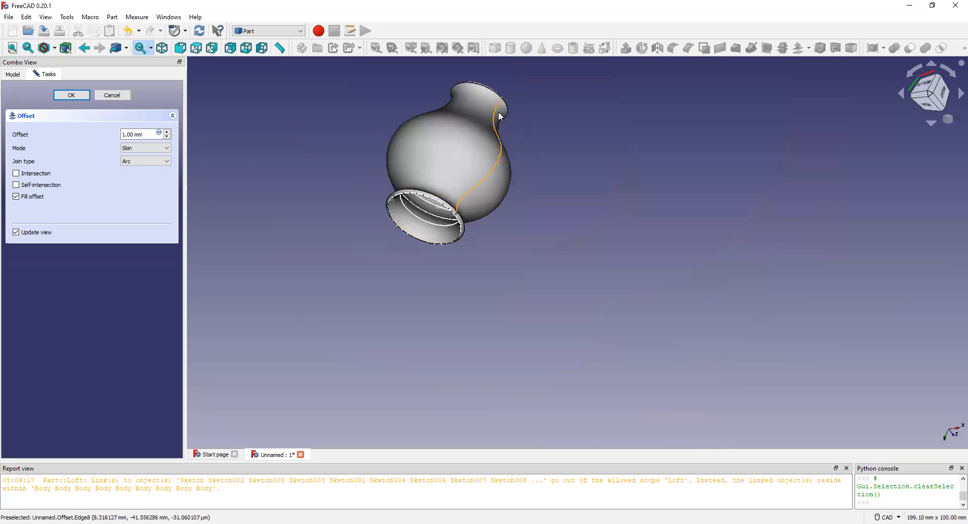
mouse_move(497, 100)
middle_down()
mouse_move(469, 199)
mouse_move(538, 188)
mouse_move(497, 211)
mouse_move(529, 183)
mouse_move(504, 171)
mouse_move(483, 191)
mouse_move(473, 179)
mouse_move(493, 225)
mouse_move(463, 216)
mouse_move(512, 132)
mouse_move(486, 110)
mouse_move(493, 103)
mouse_move(471, 199)
mouse_move(491, 177)
mouse_move(470, 143)
mouse_move(482, 108)
middle_up()
scroll(434, 211, up, 5)
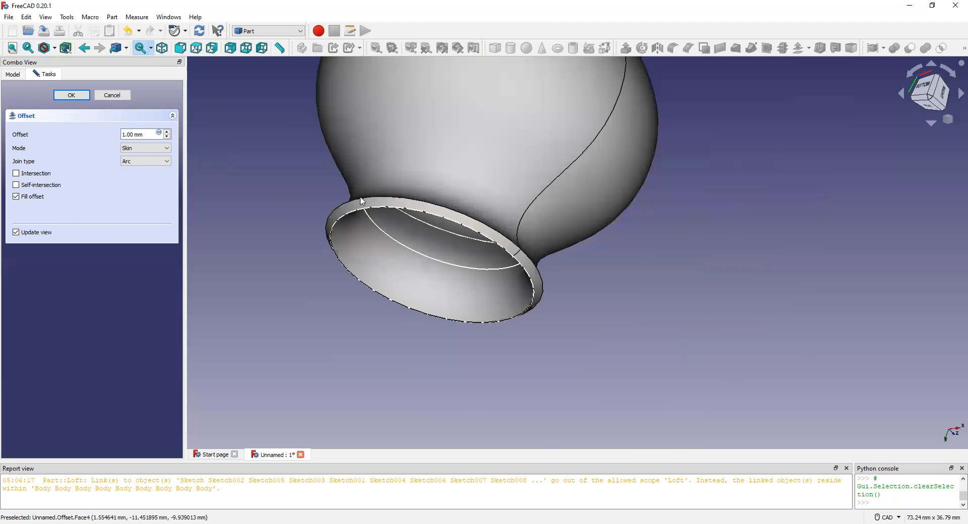
click(166, 132)
click(165, 133)
click(166, 132)
click(166, 132)
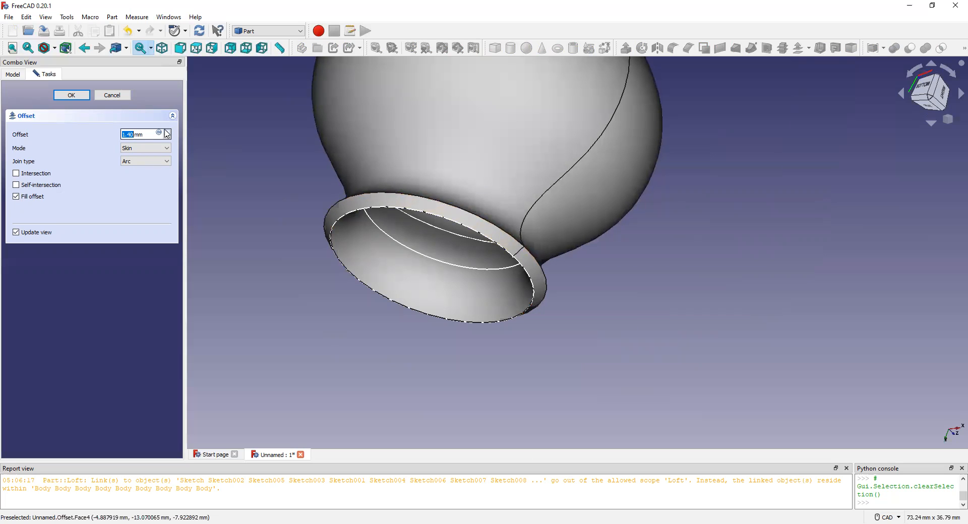
Hide the Sketch001 and Sketch002 circles inside the vase's foot.
click(419, 256)
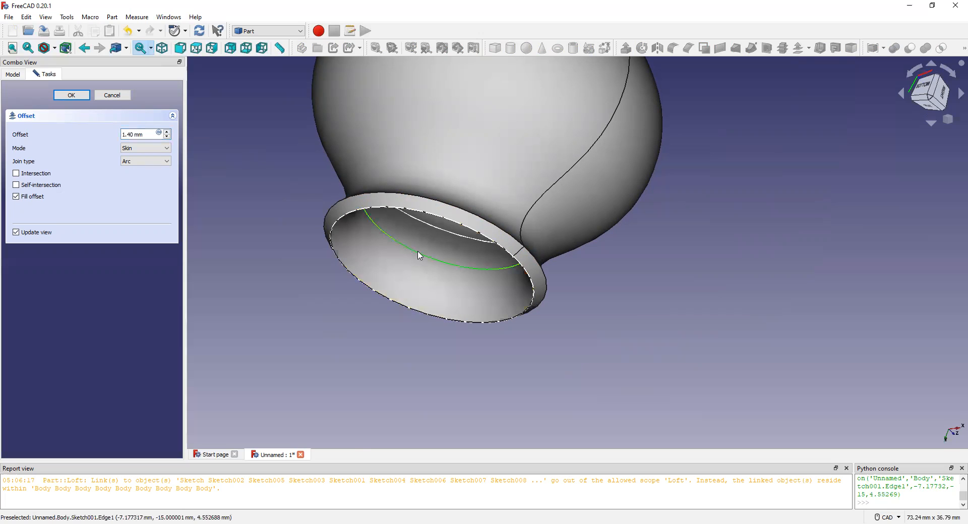
key(Delete)
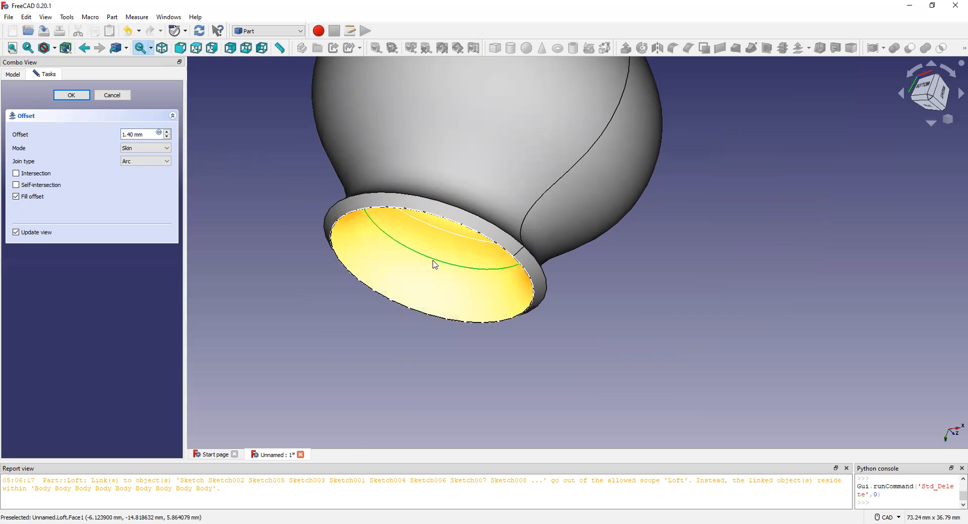
key(space)
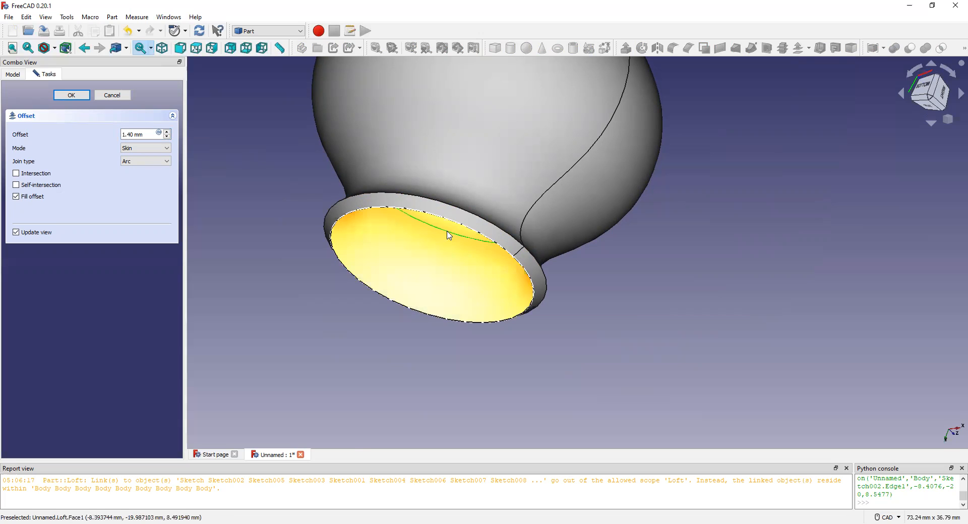
Hide the sketch circles inside the vase's neck, including Sketch004, and the Sketch008 circle on the mouth rim.
scroll(507, 227, down, 5)
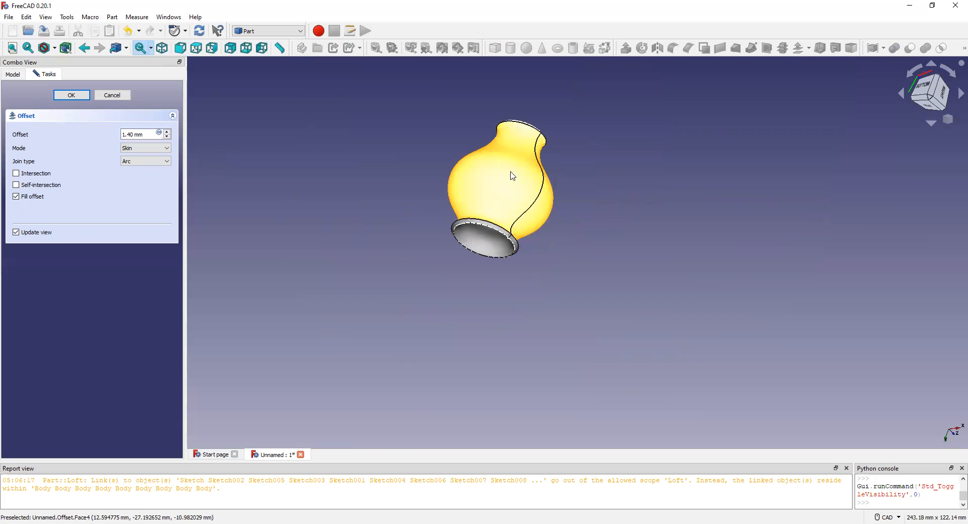
middle_drag(514, 174, 513, 144)
scroll(503, 100, up, 3)
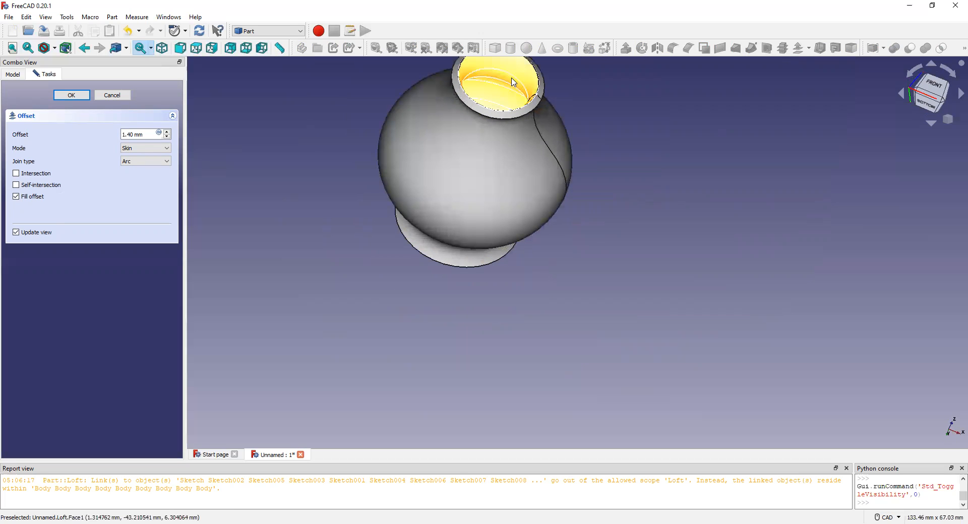
click(512, 77)
key(space)
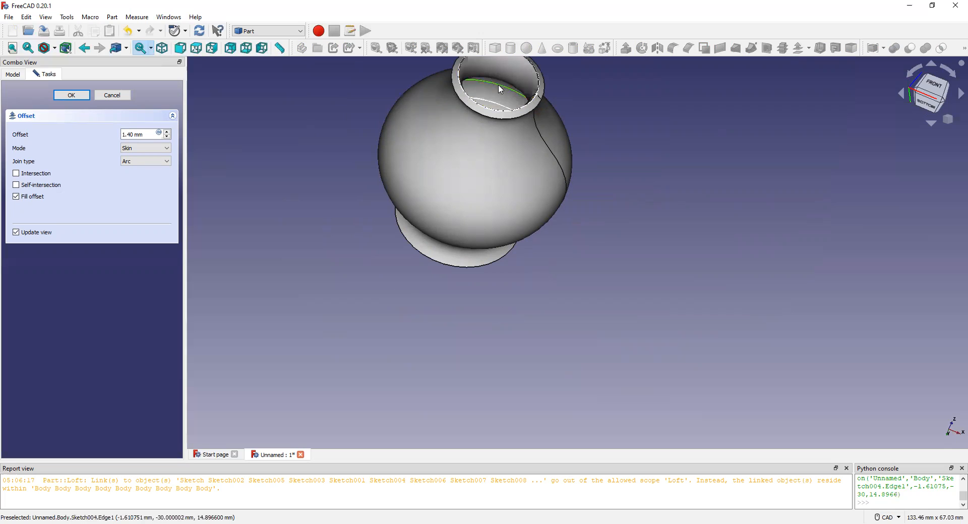
click(496, 107)
key(space)
scroll(508, 113, up, 5)
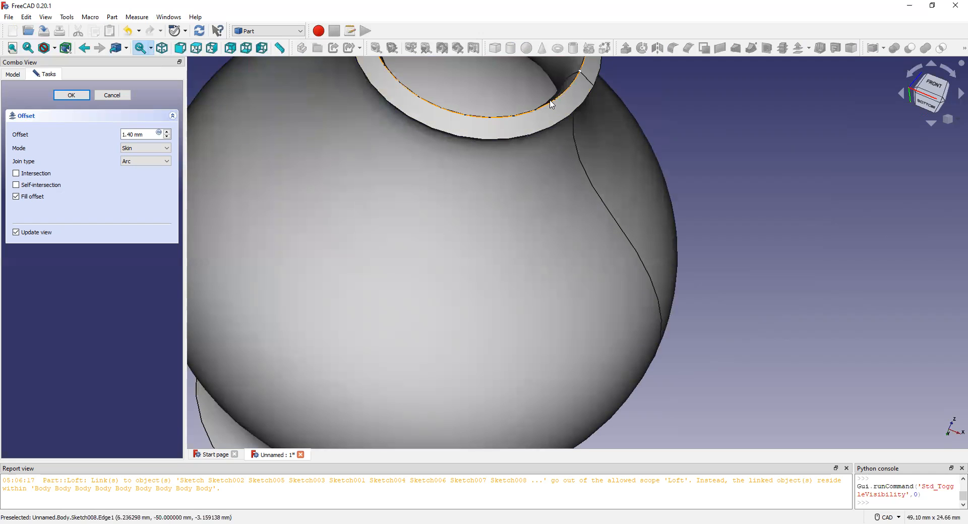
scroll(510, 164, down, 5)
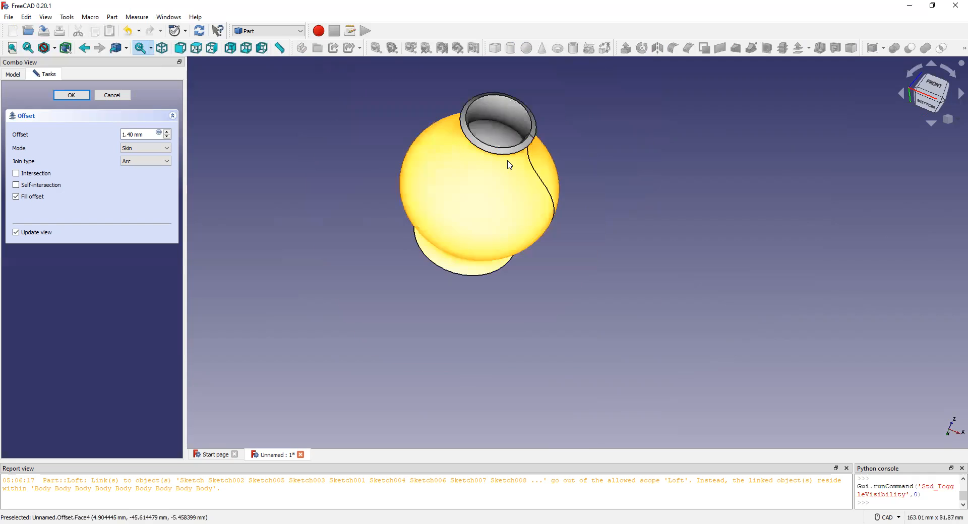
Hide the first sketch's circle on the rim of the vase's foot.
scroll(510, 165, down, 3)
right_click(487, 205)
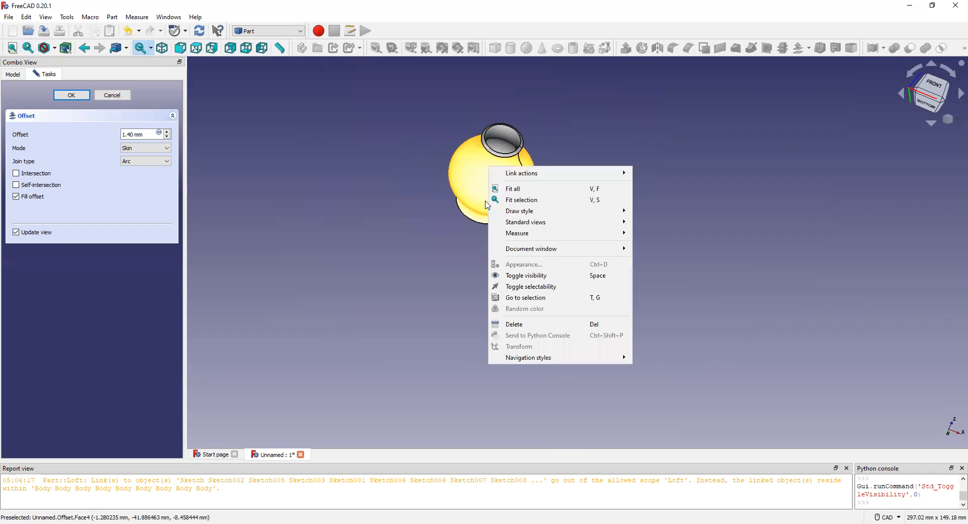
middle_drag(522, 138, 474, 241)
scroll(474, 242, up, 6)
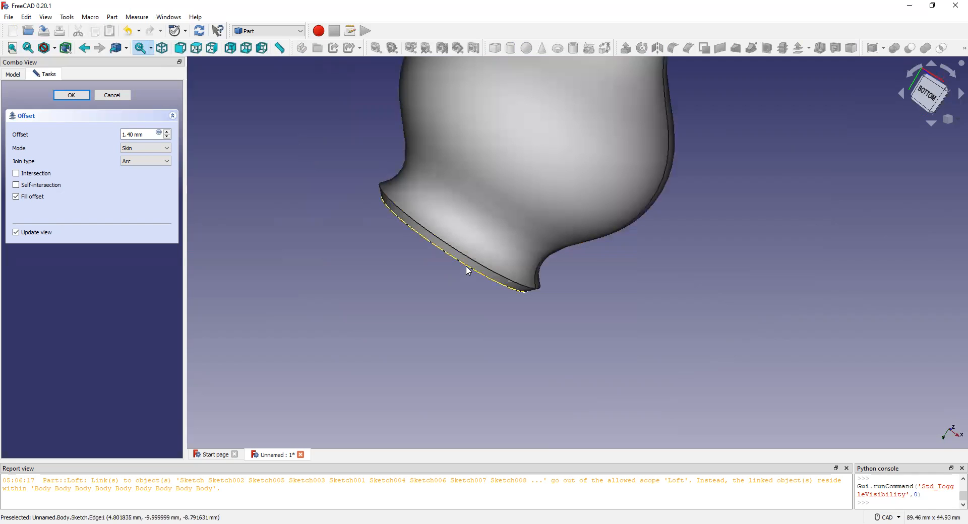
click(468, 267)
key(space)
Hide the remaining sketch circle, Sketch005, seen through the vase's mouth.
scroll(463, 277, down, 5)
middle_drag(493, 202, 496, 240)
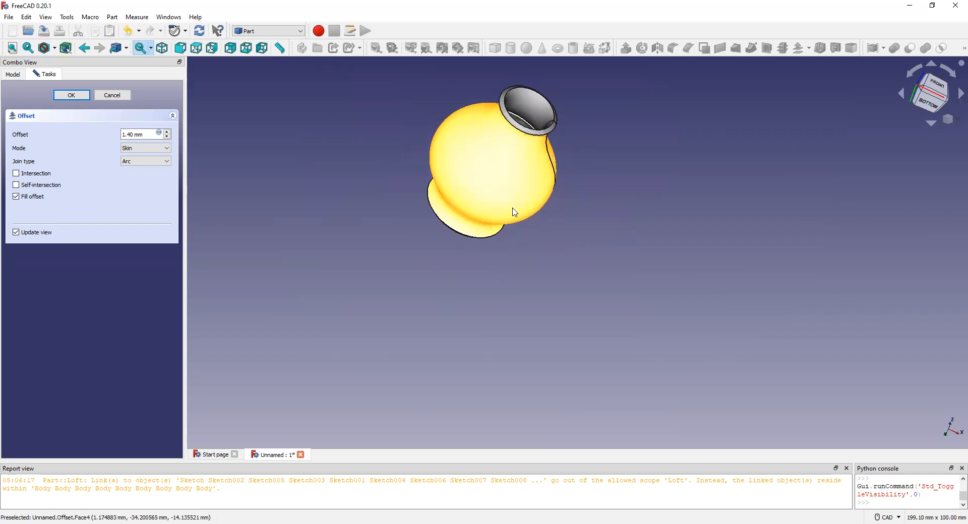
click(524, 124)
key(space)
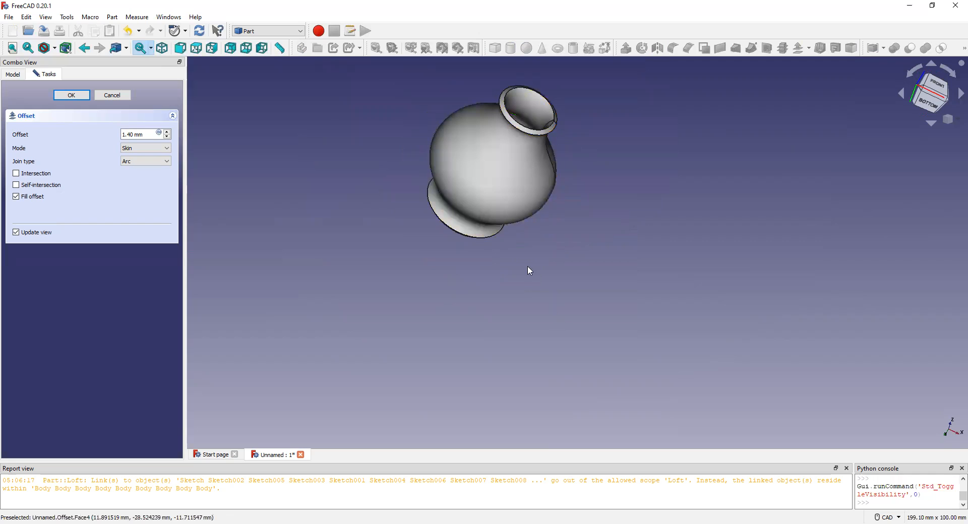
Check the thickened vase in the bottom view and accept the filled 1.40 mm offset.
middle_drag(497, 194, 540, 255)
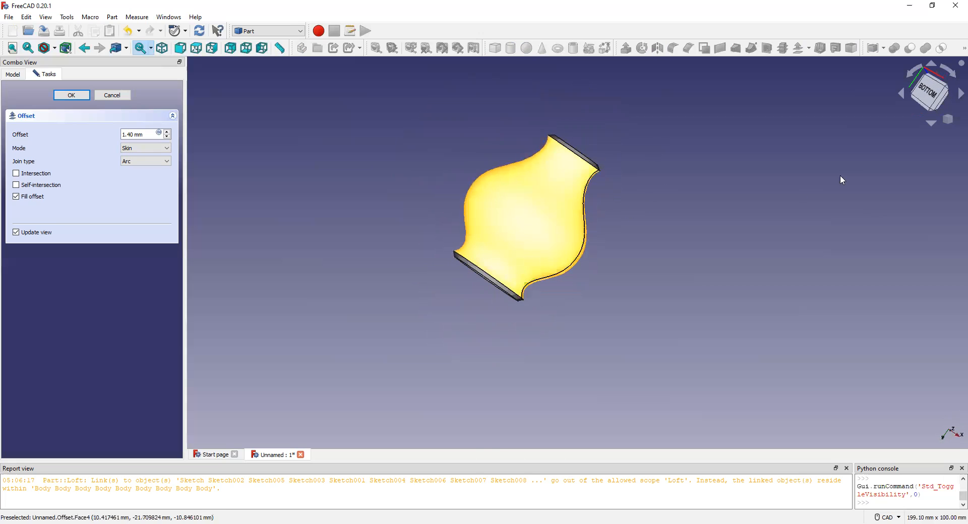
click(926, 96)
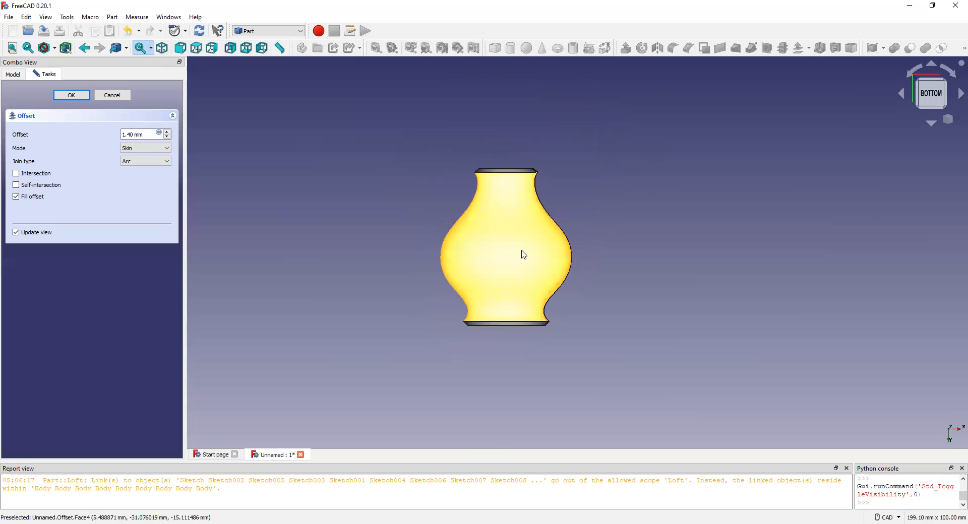
scroll(504, 266, up, 5)
scroll(504, 266, down, 3)
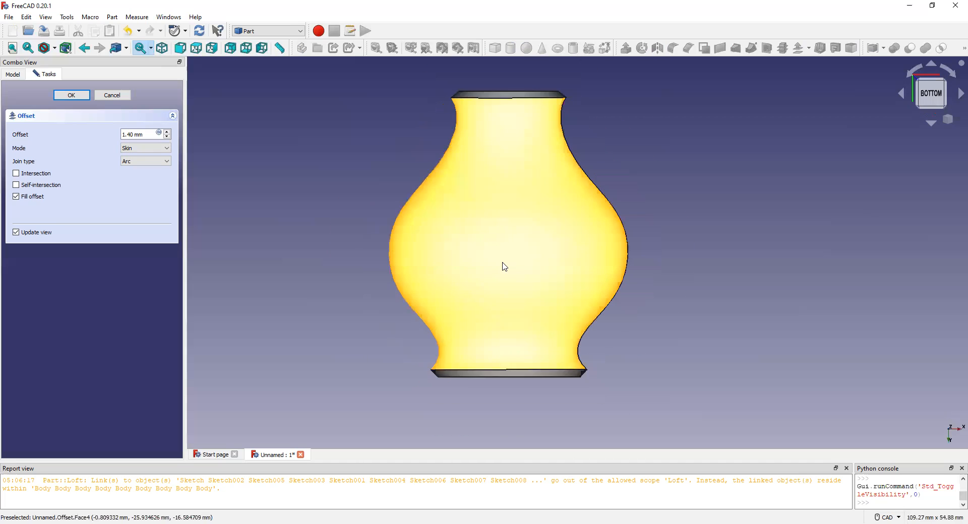
scroll(505, 267, up, 1)
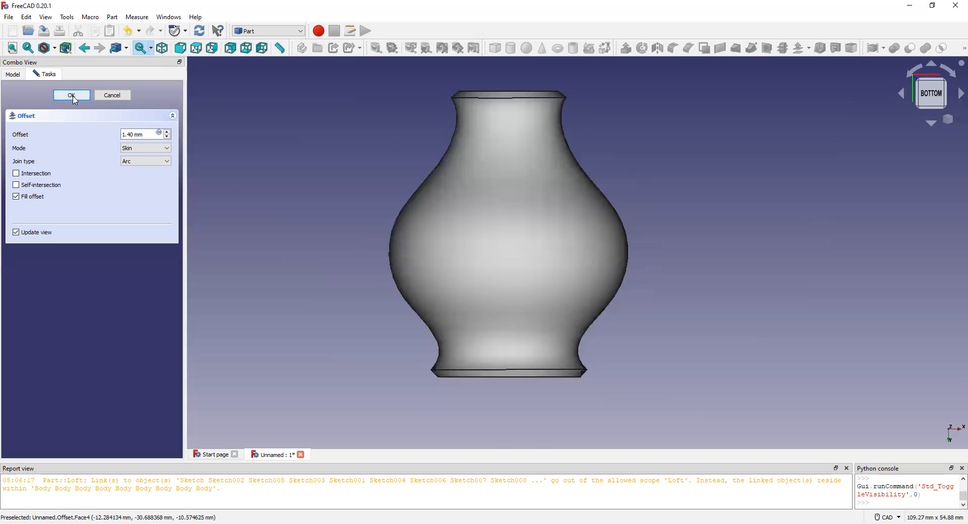
click(72, 96)
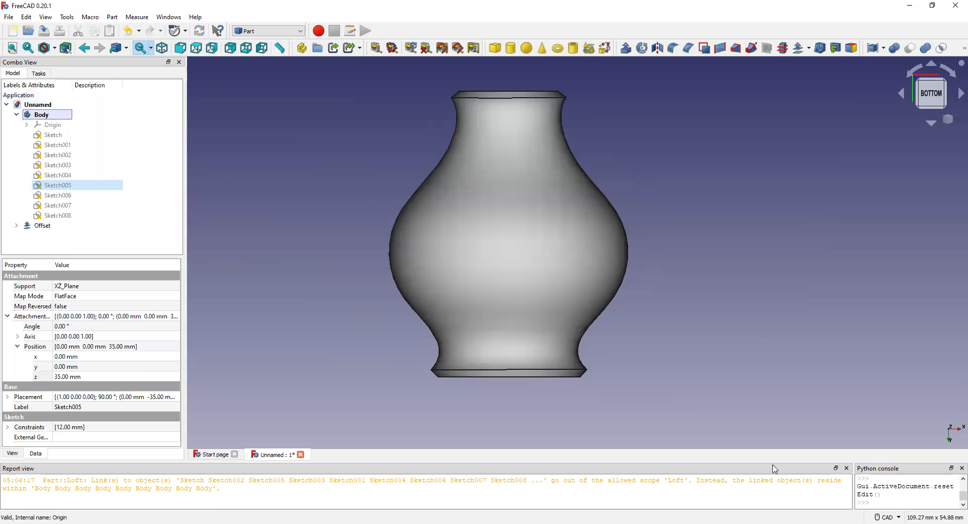